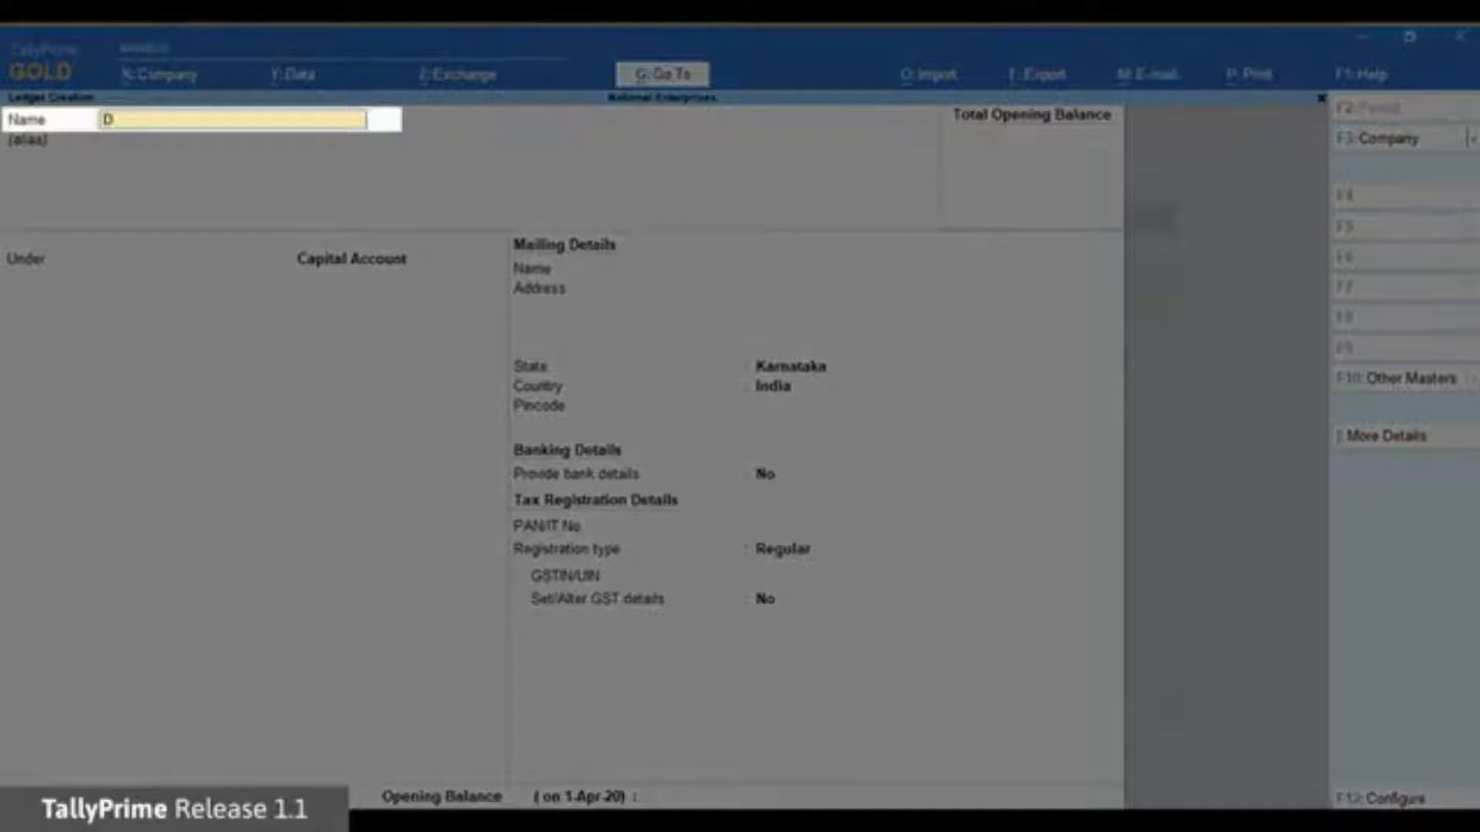
Name the ledger DBS Bank under Bank Accounts, keeping National Enterprises as account holder.
text(k)
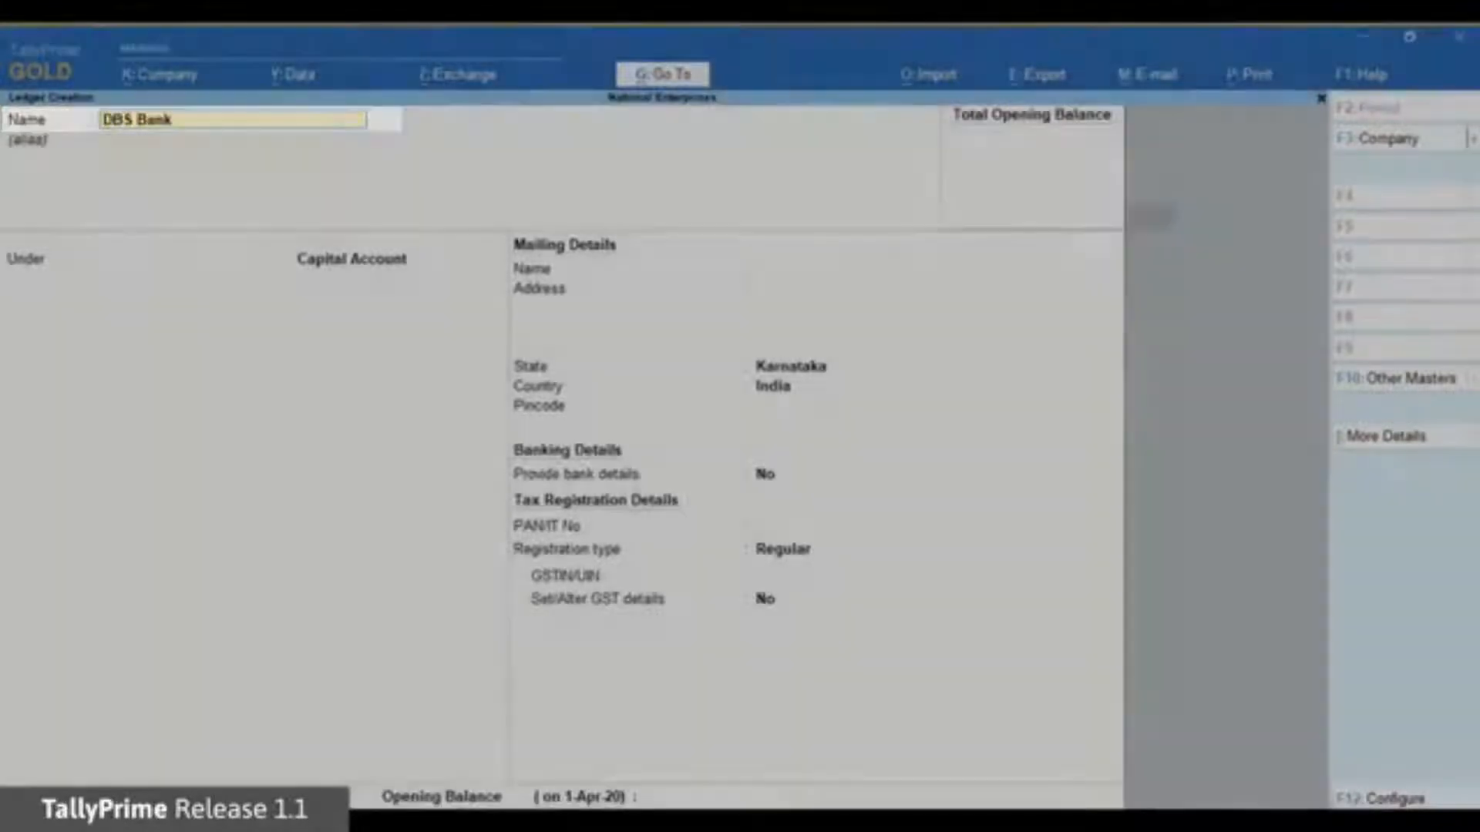
key(Return)
key(Return)
text(Bank)
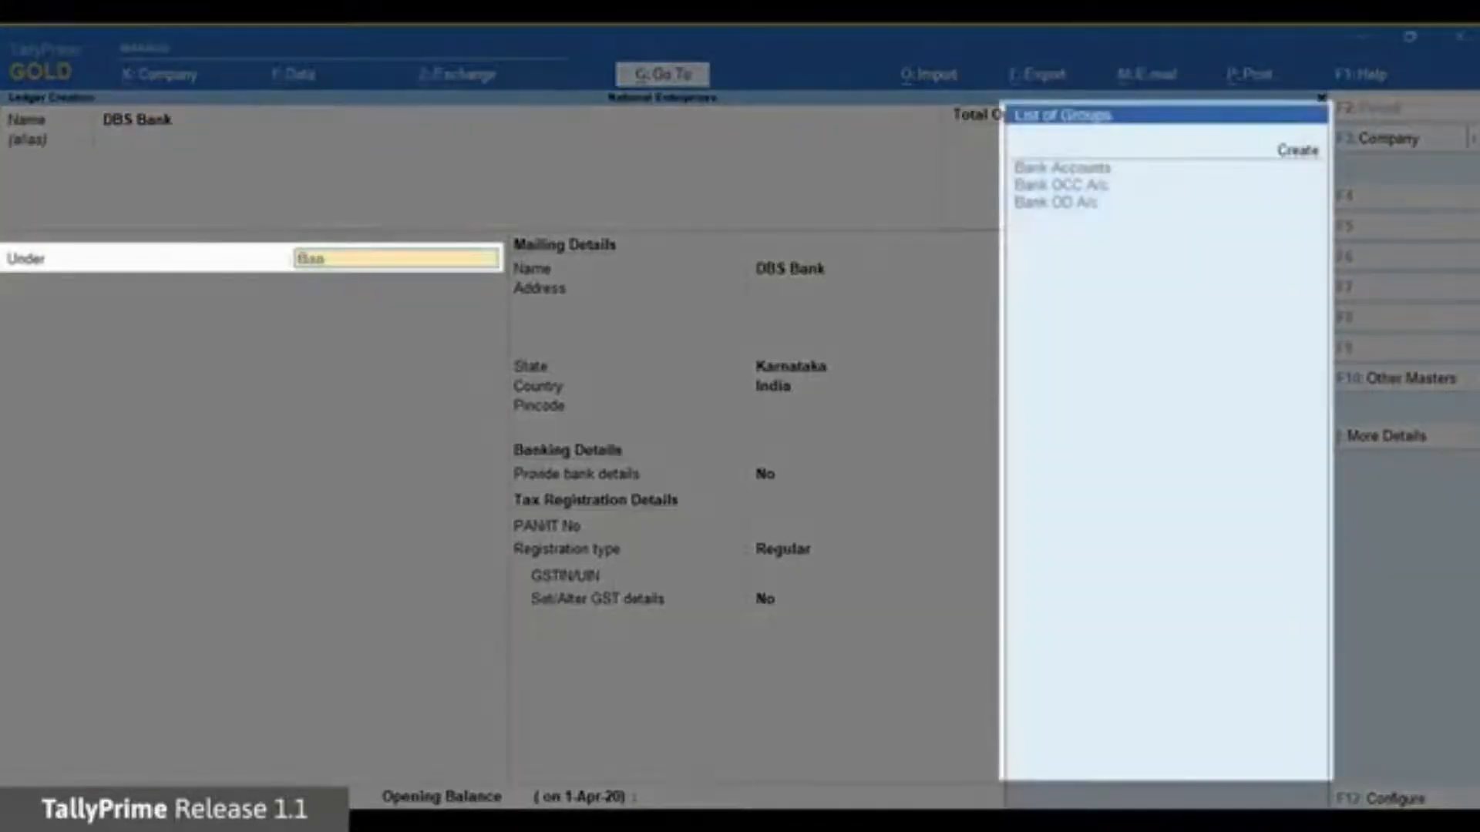
key(Return)
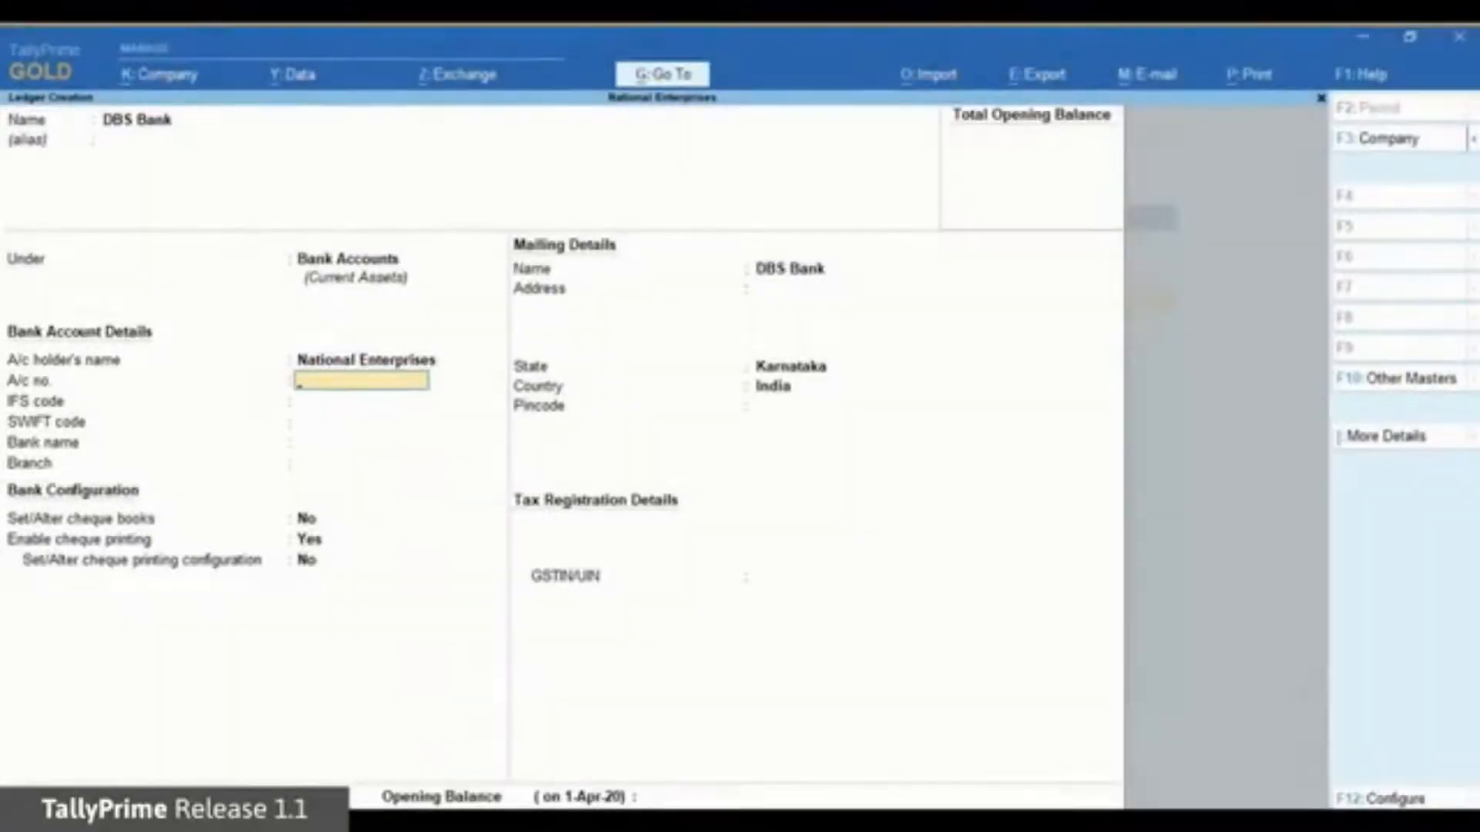
key(Up)
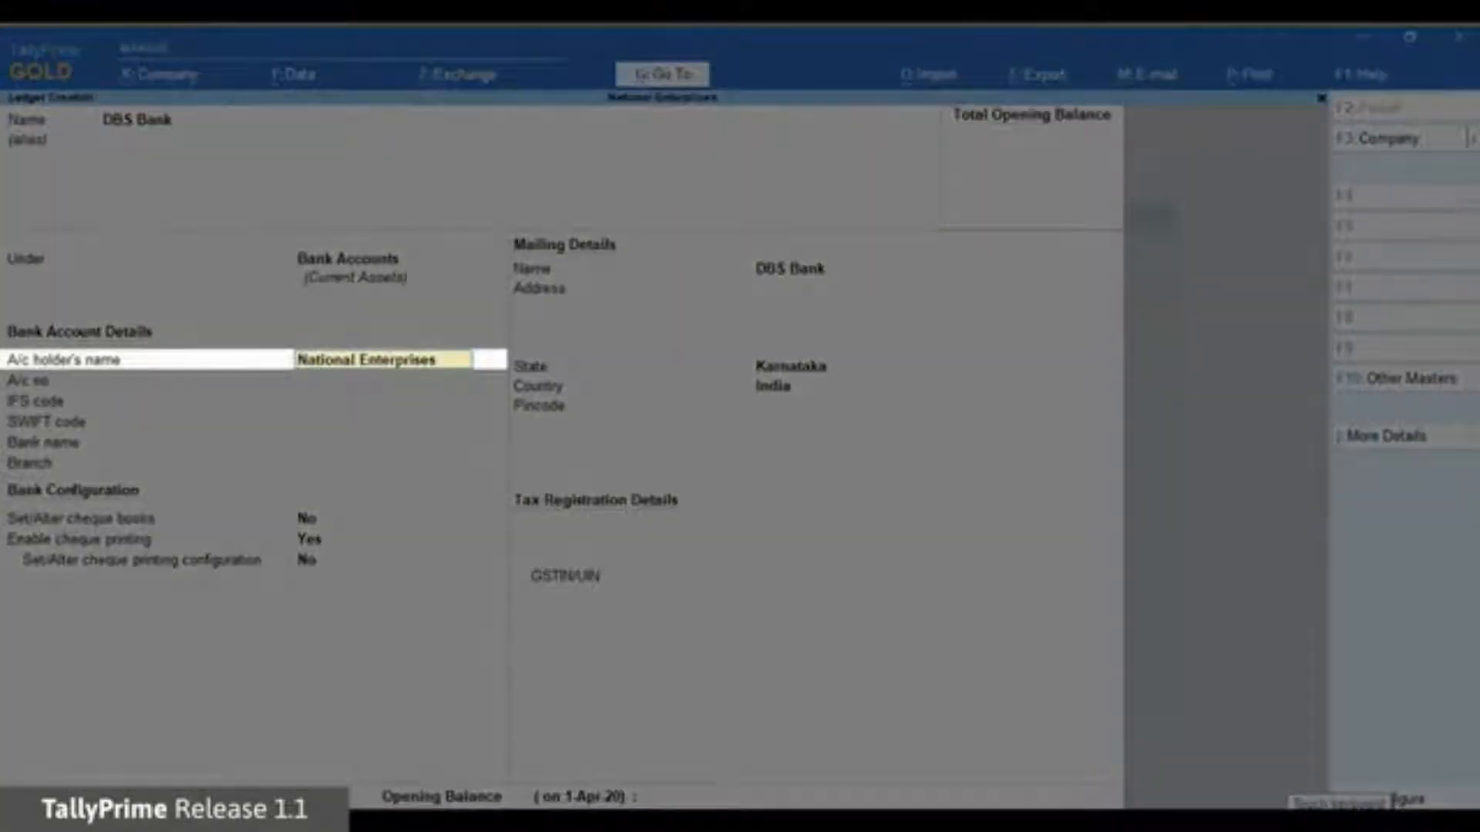
key(Return)
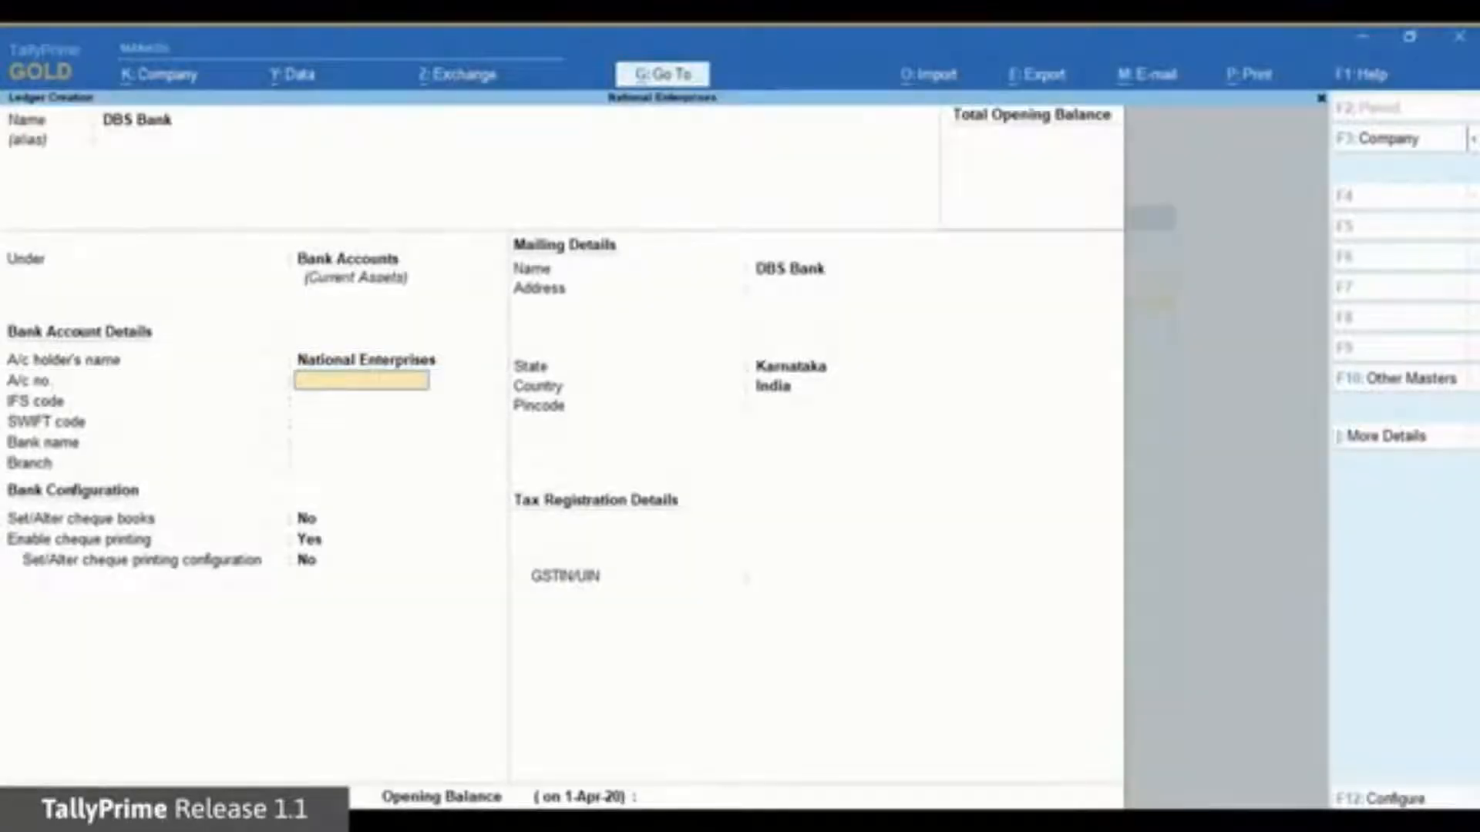
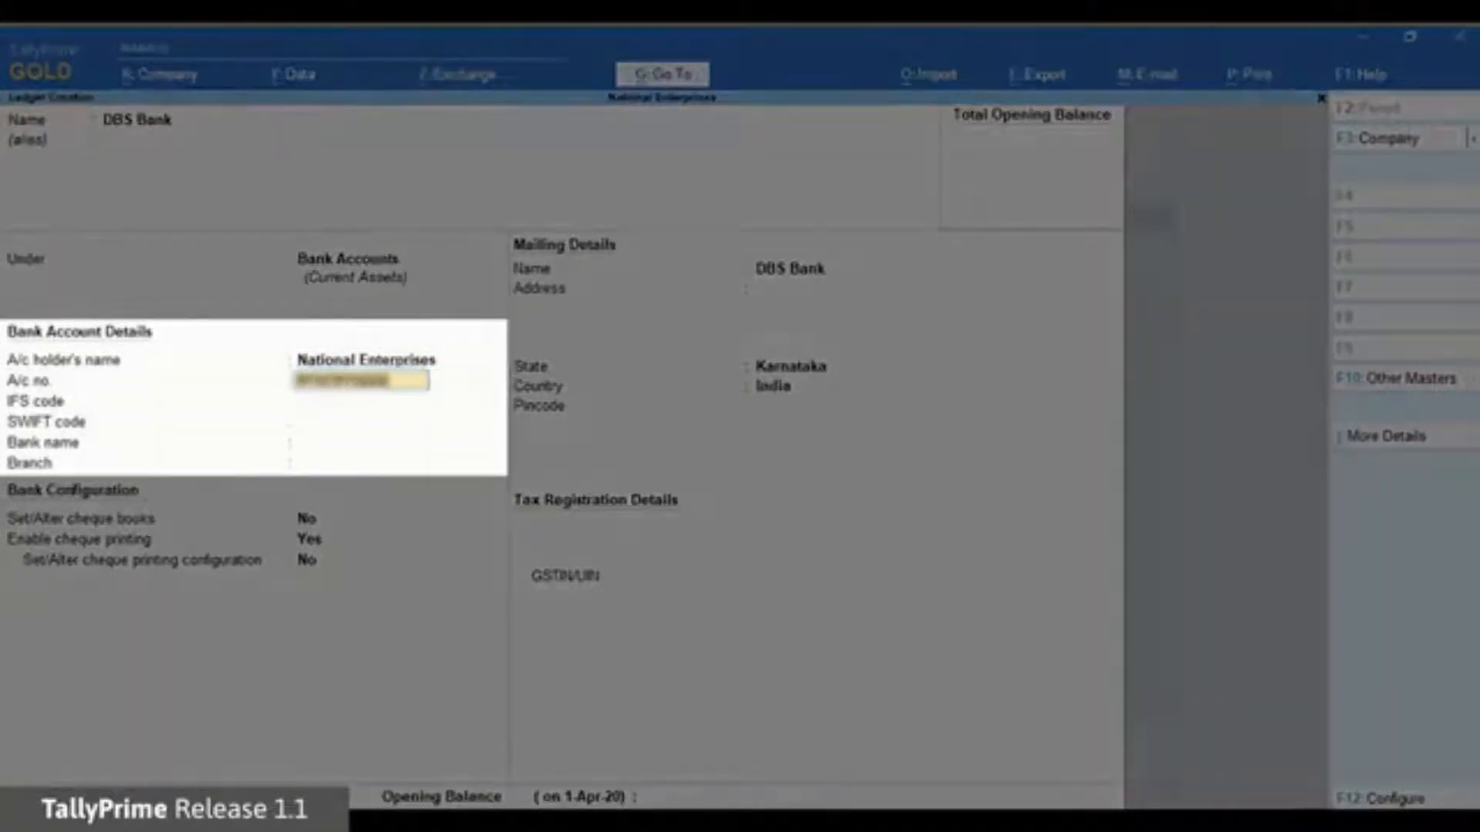
Enter the account number and IFS code DBSS0IN0811, and choose DBS (India) as the bank.
key(Return)
text(DBSS0IN0811)
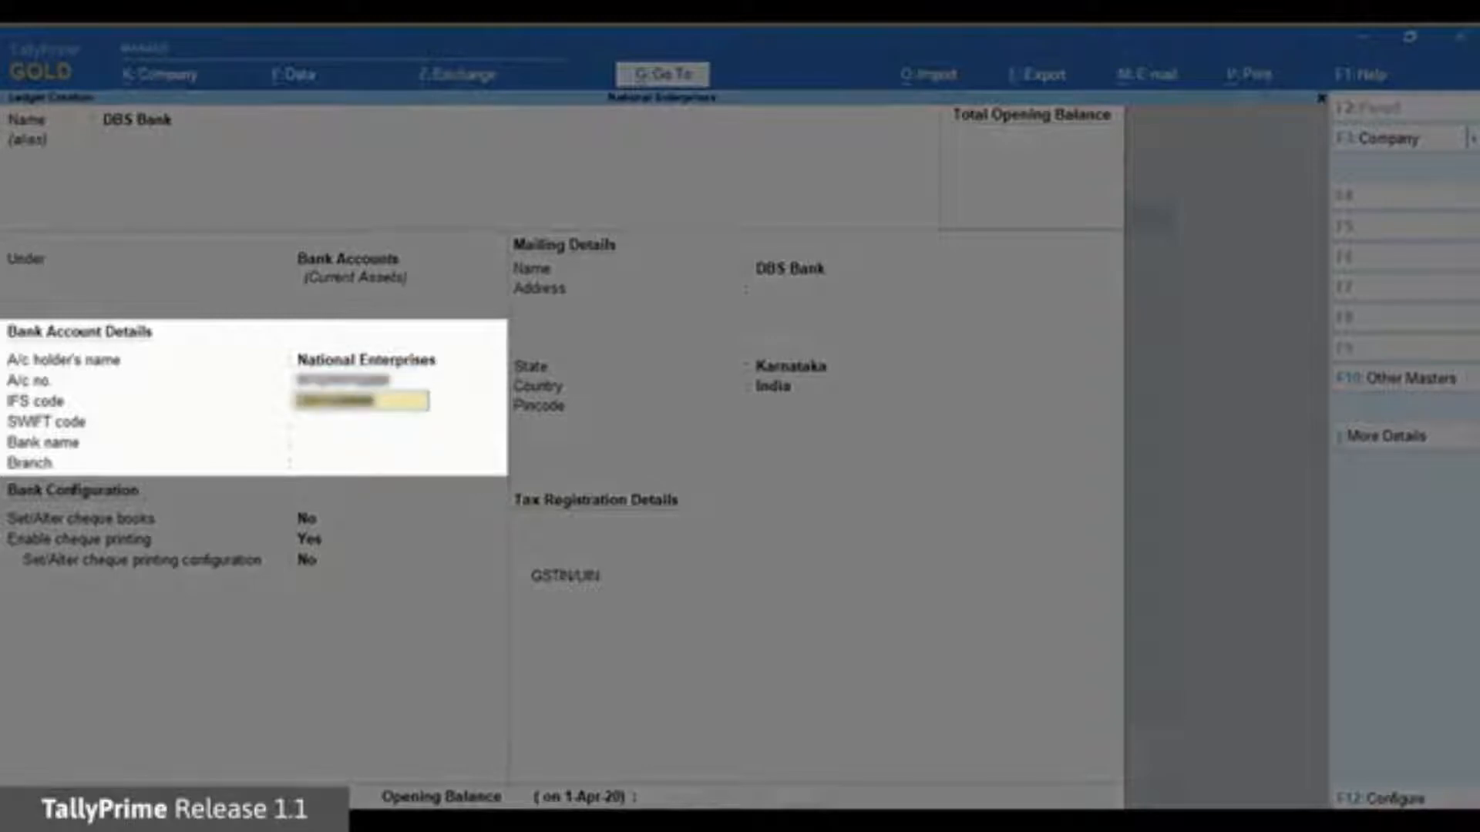
key(Return)
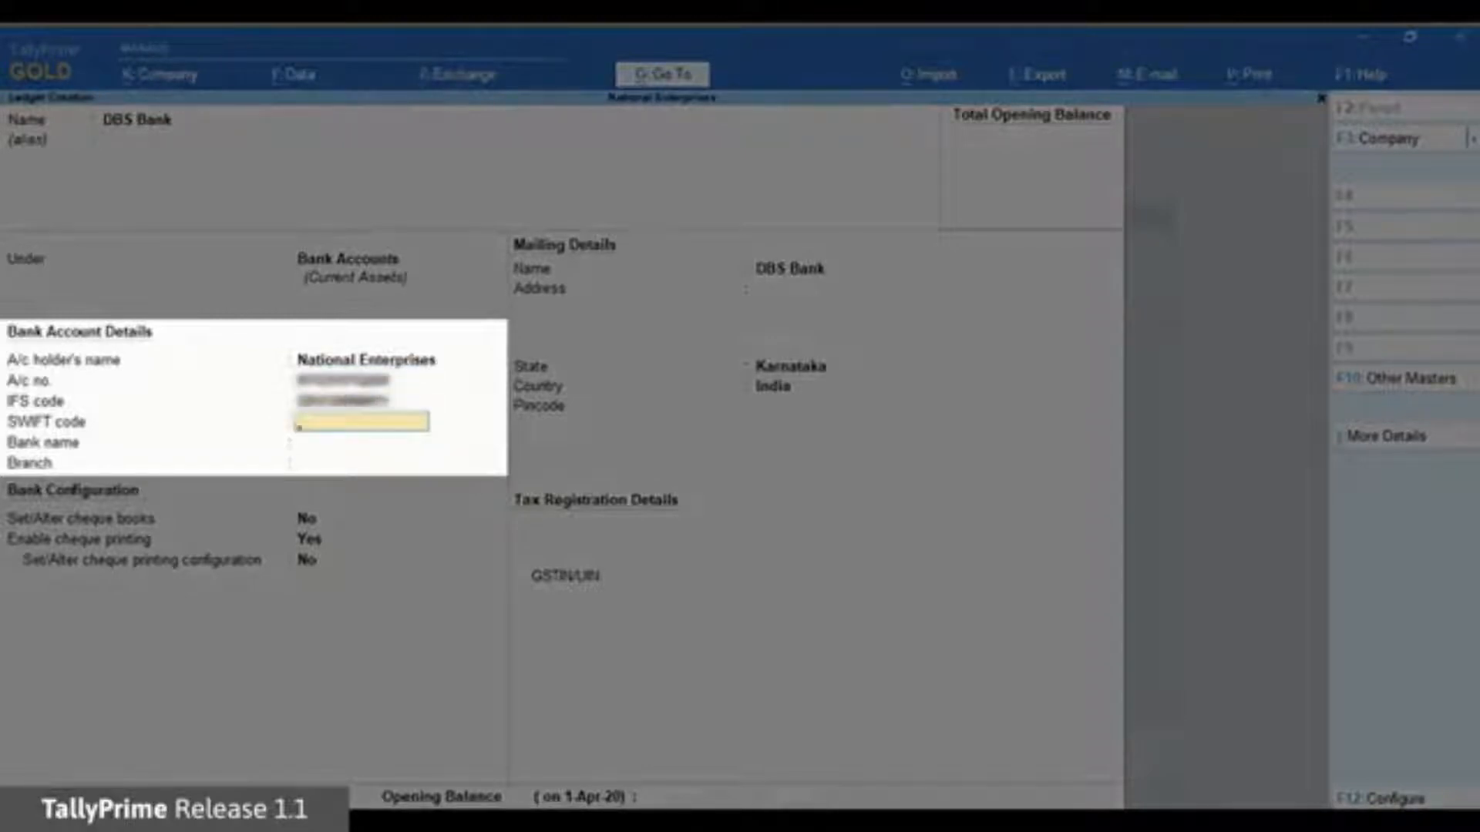
key(Return)
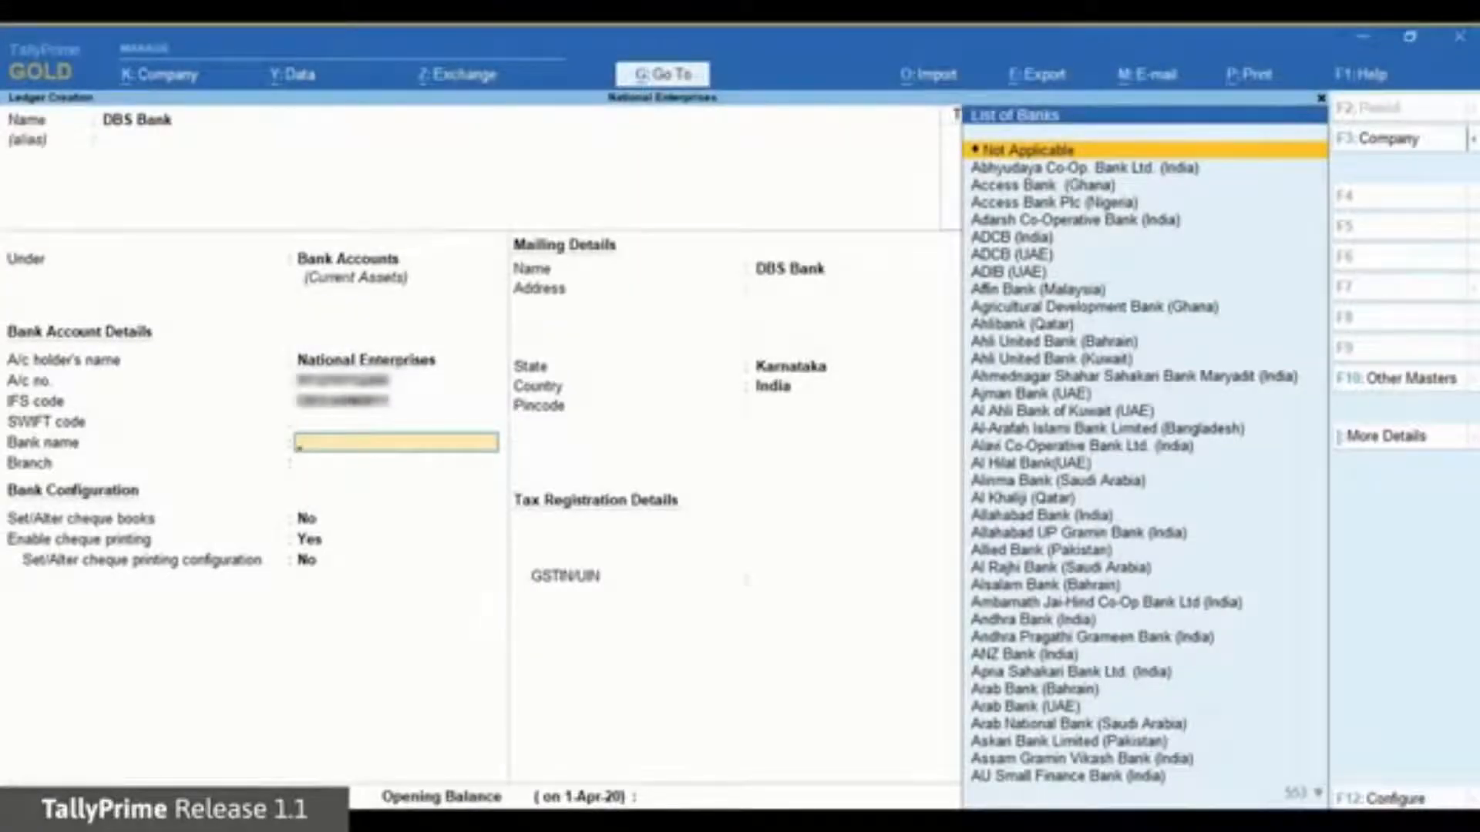
text(Dbs)
key(Down)
key(Down)
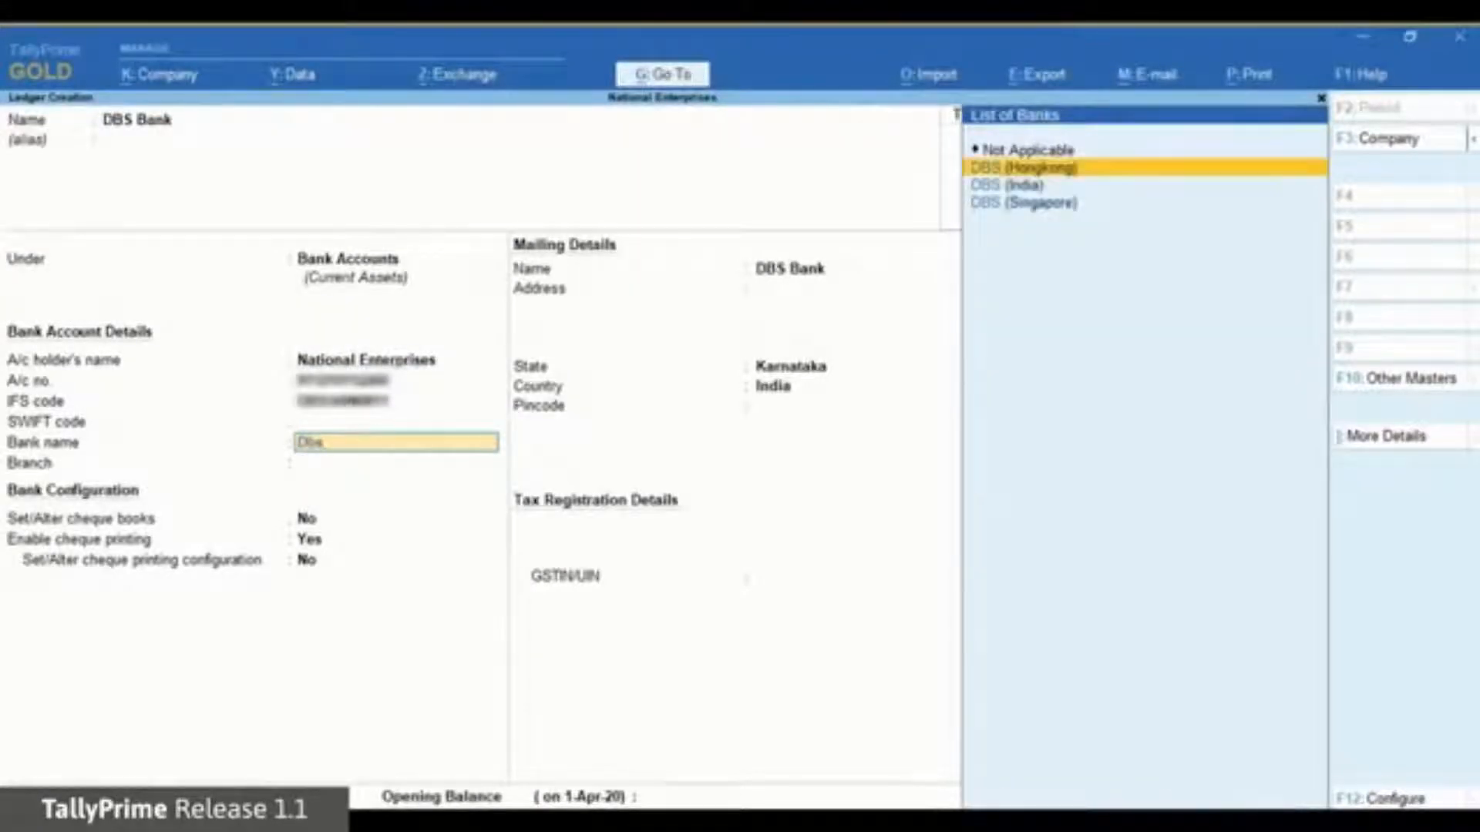
key(Return)
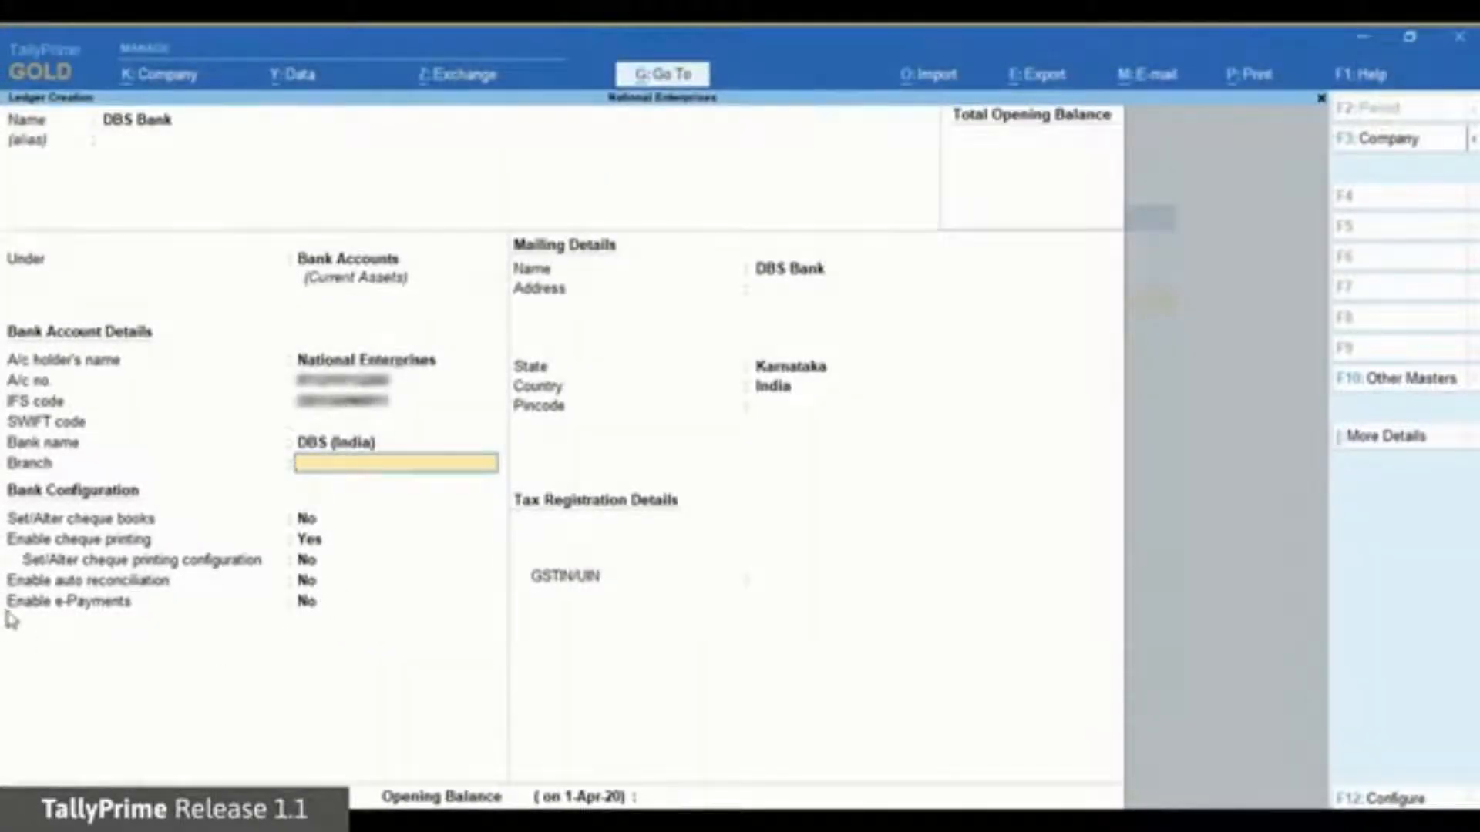
Set branch to Ulsoor Road, enable e-Payments, decline bank contacts, and open e-Payment configuration.
text(Ulsoor Road)
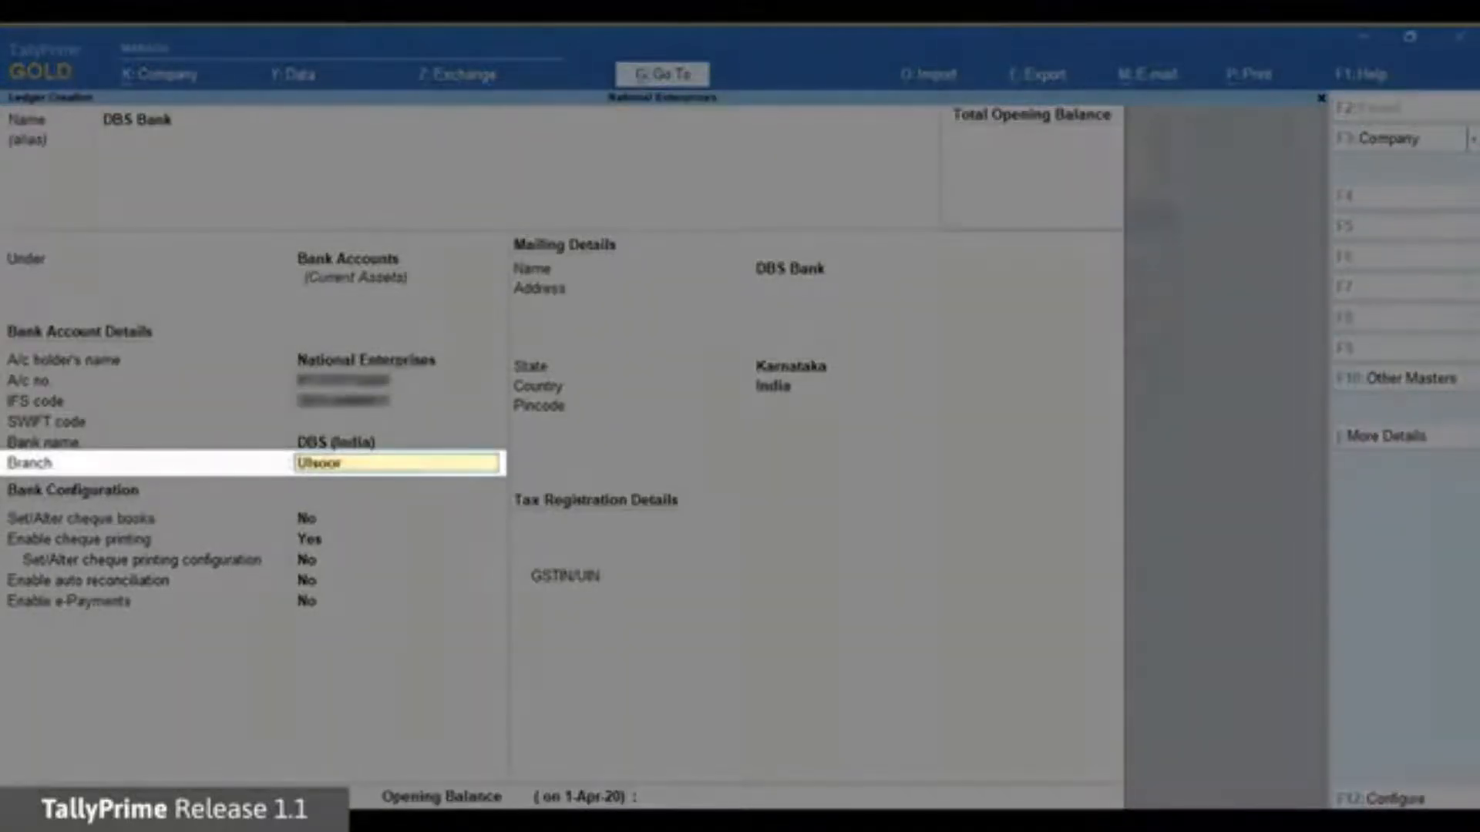
key(Return)
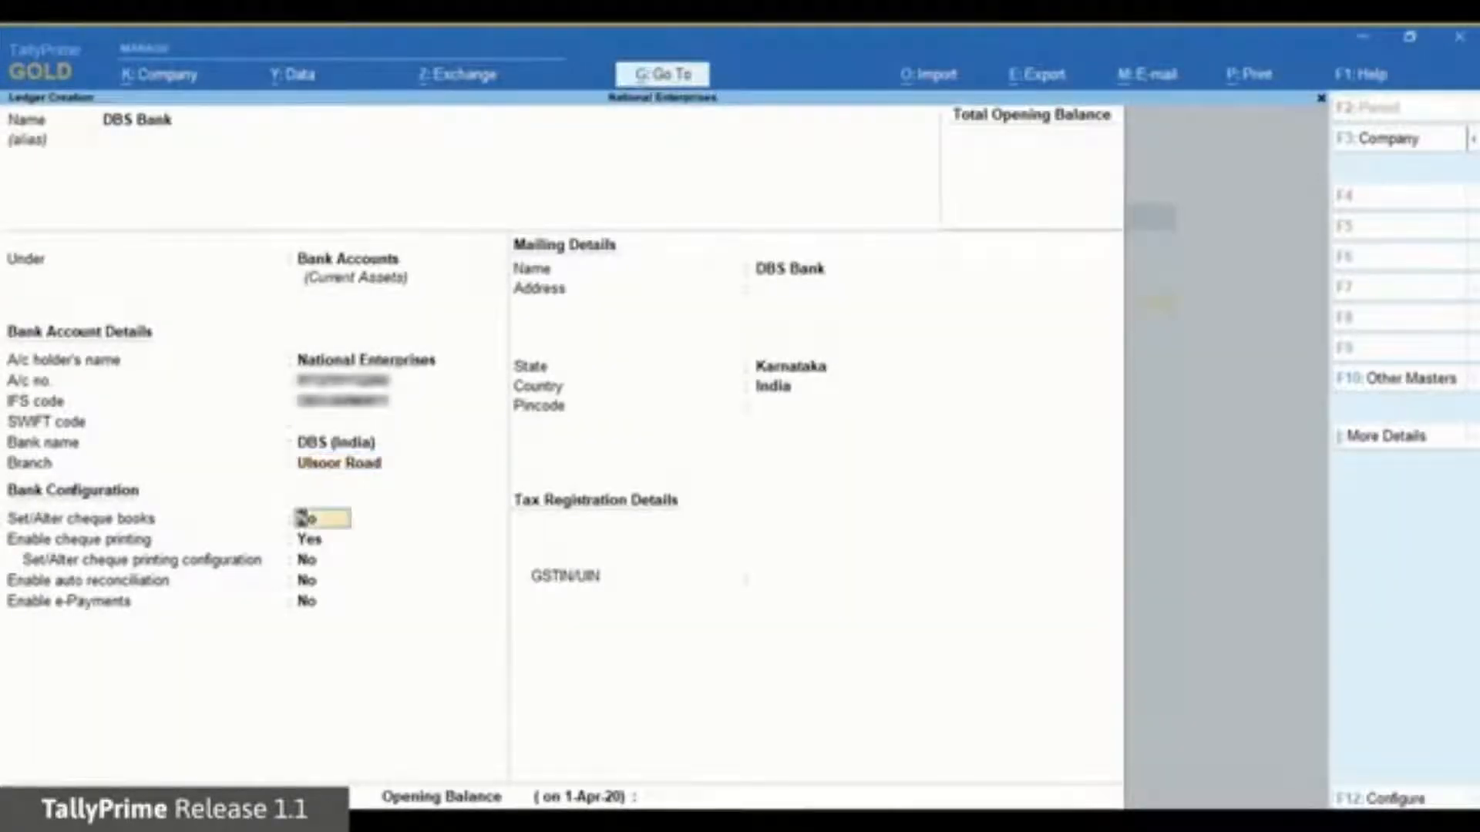
key(Return)
key(Return)
key(Return)
key(Return)
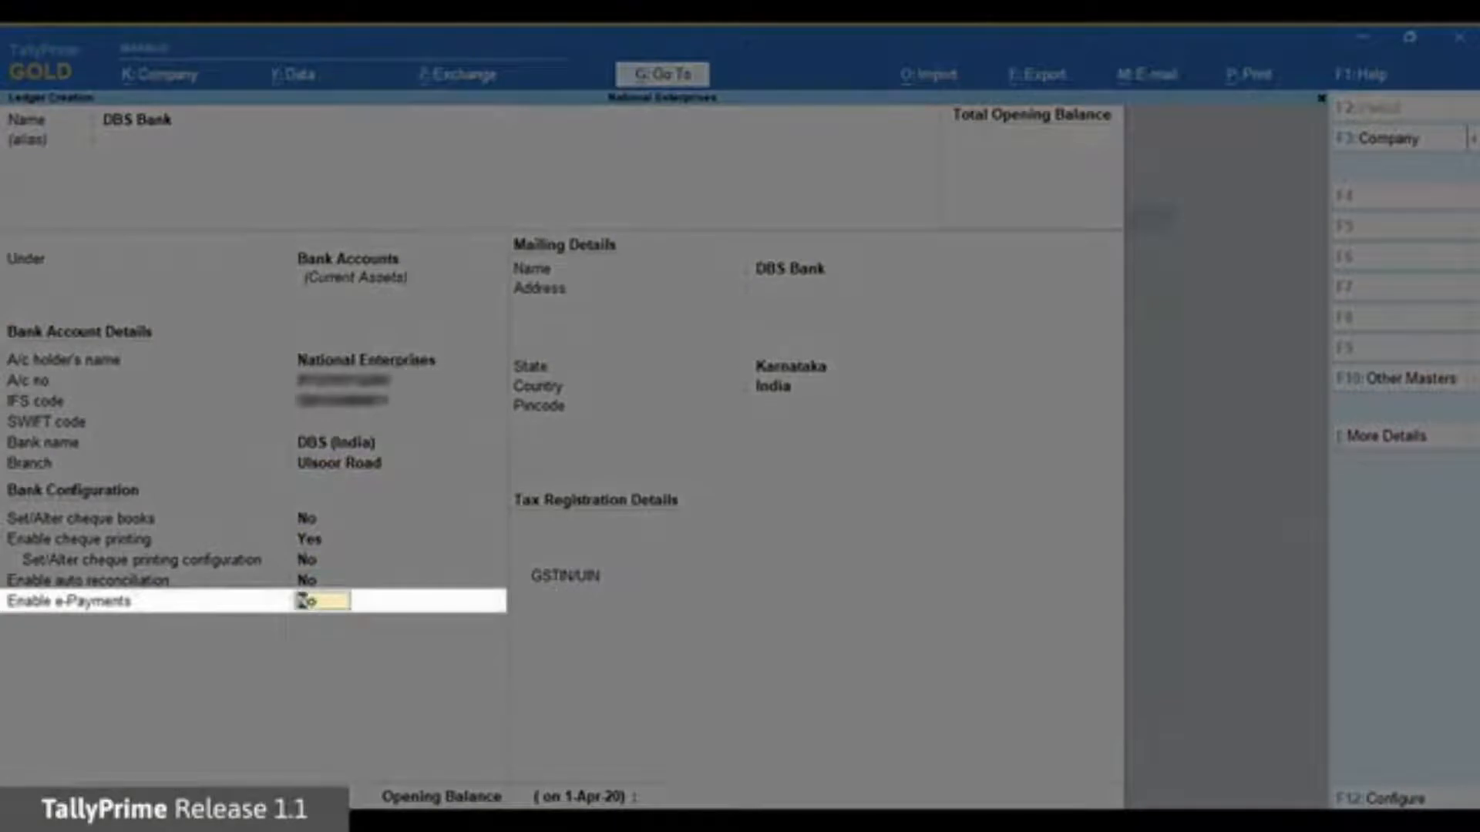
text(yes)
key(Return)
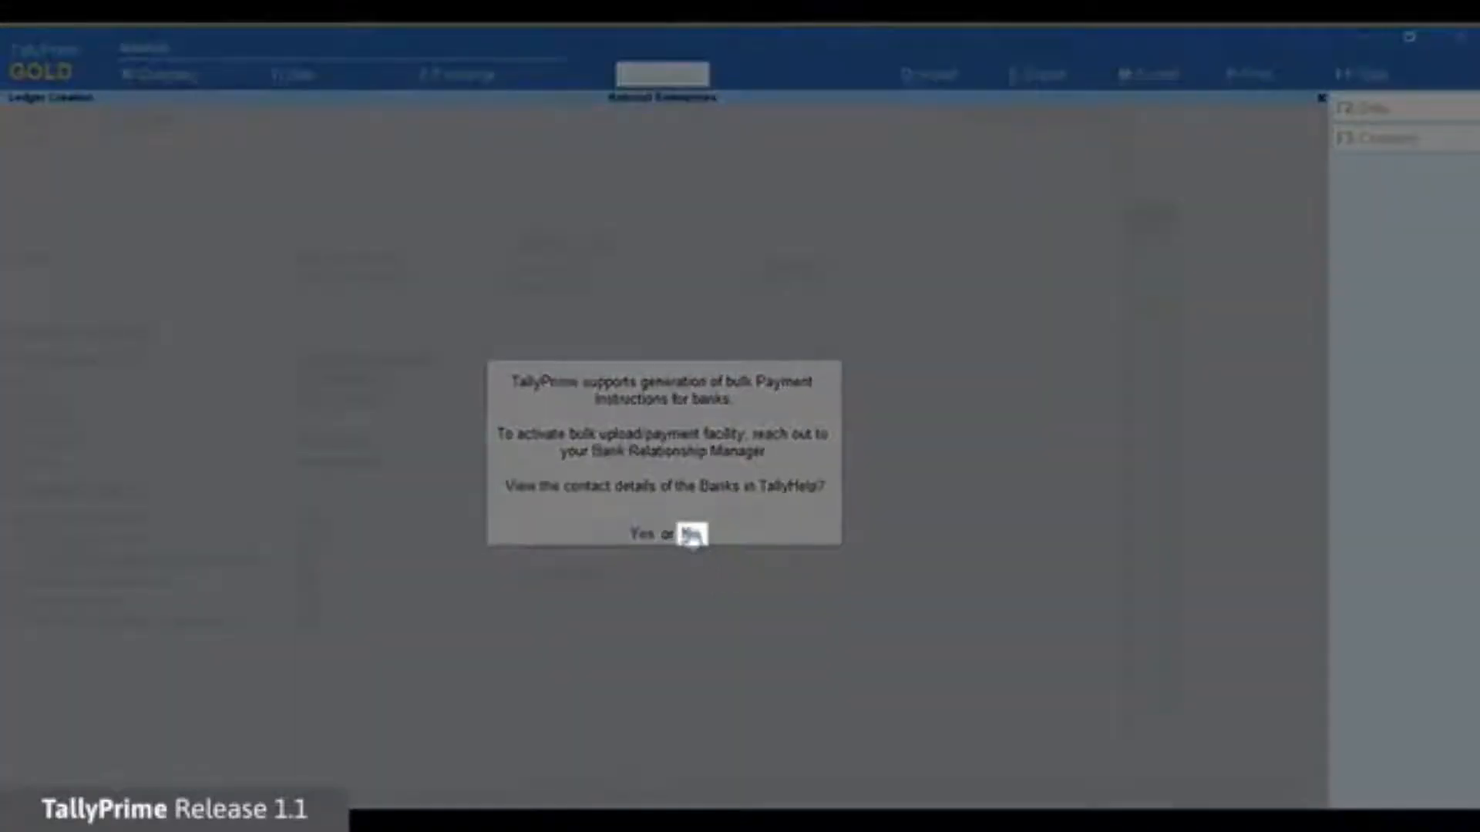
click(691, 536)
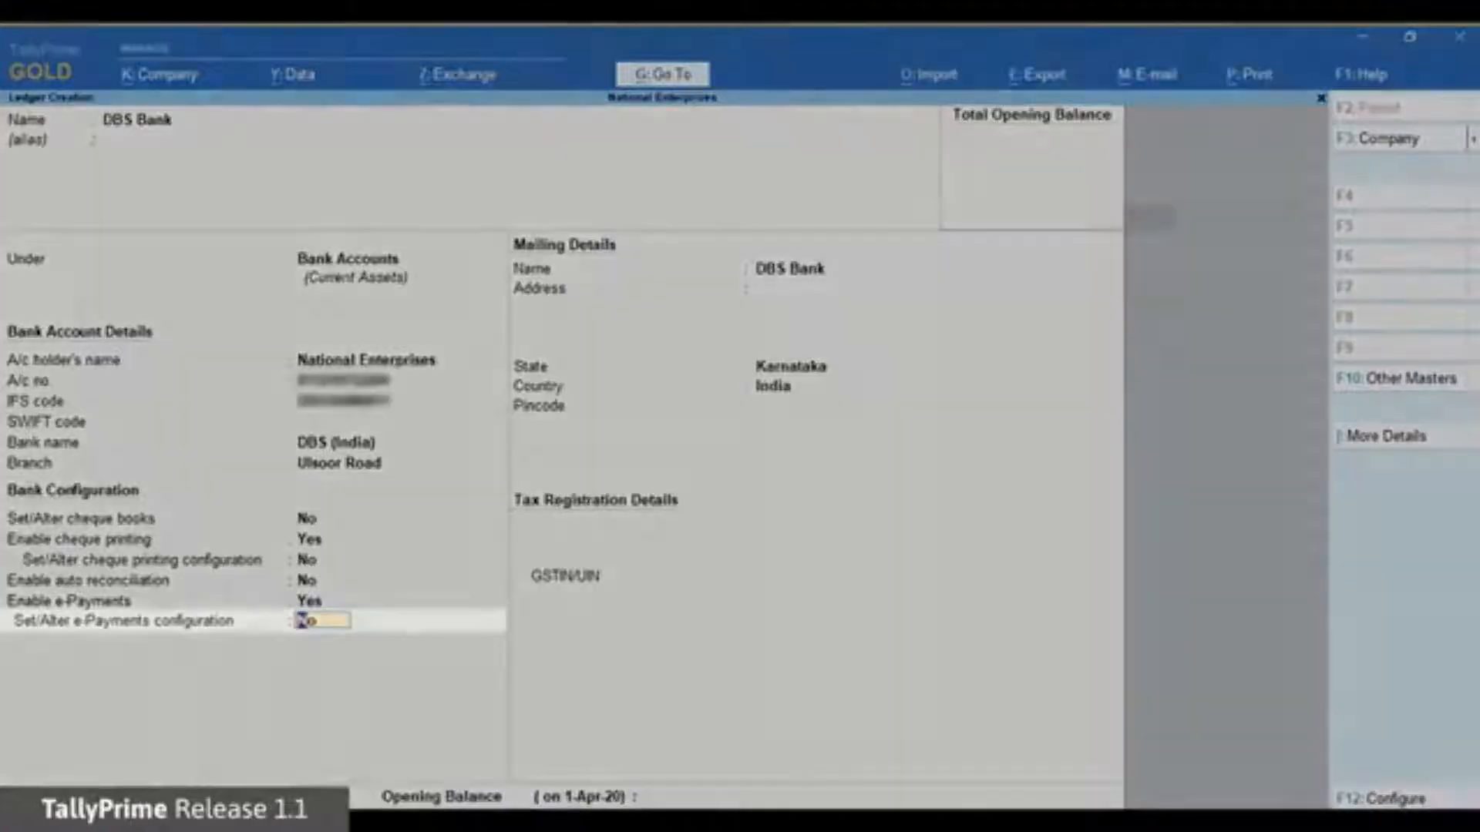
text(y)
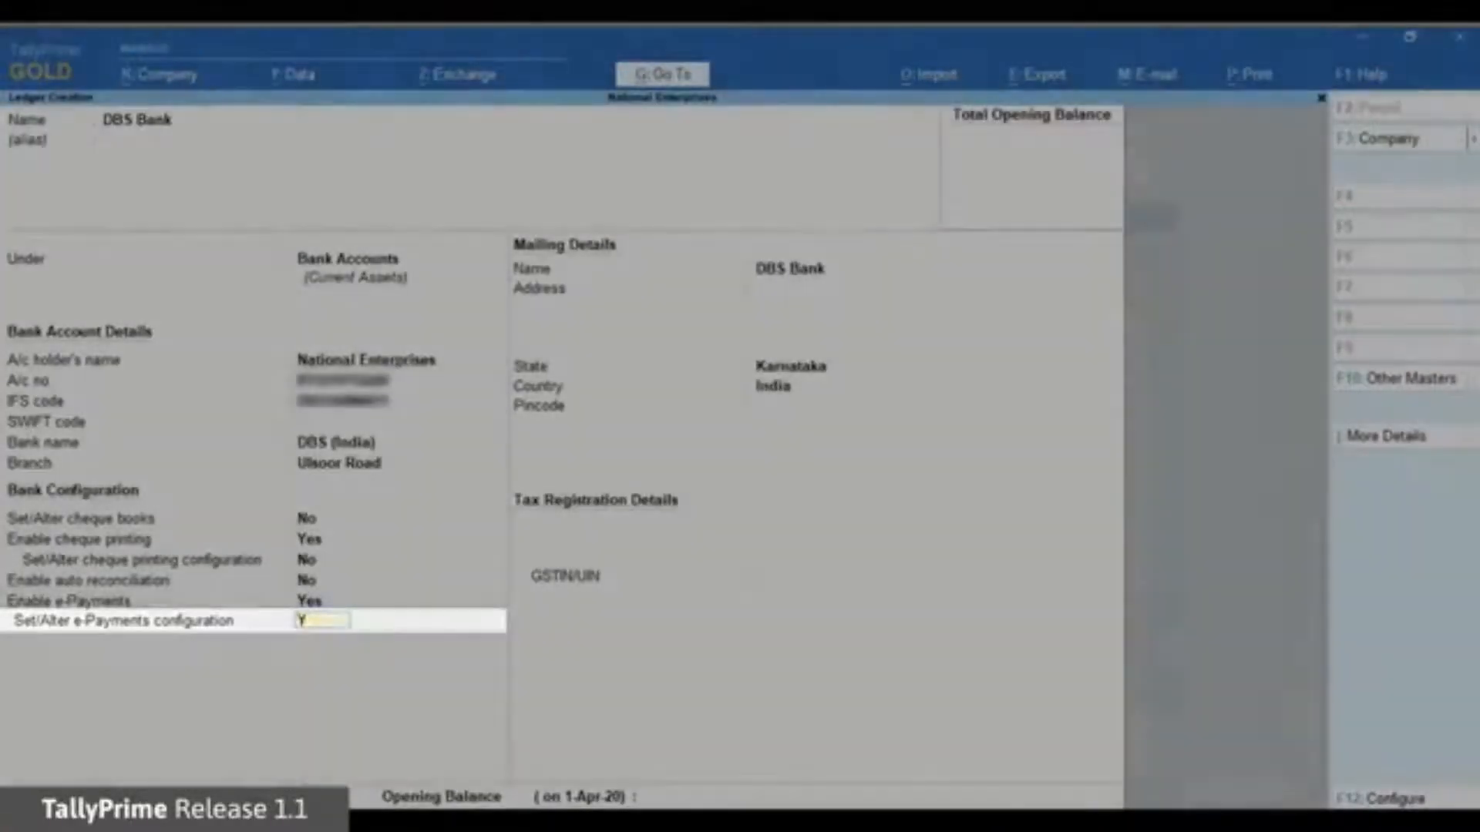
key(Return)
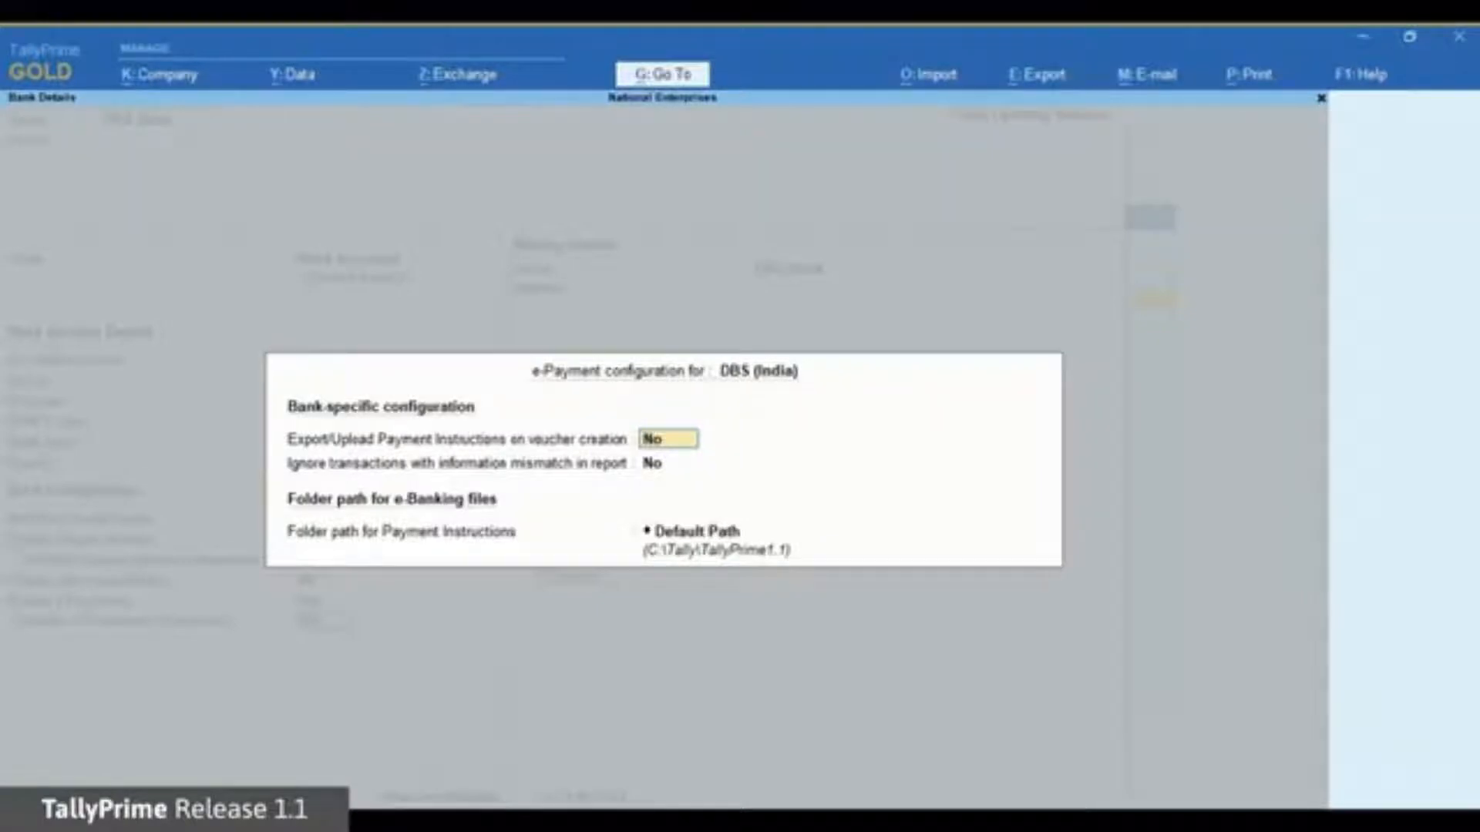
Leave both DBS (India) export options at No and choose Default Path for instruction files.
key(Return)
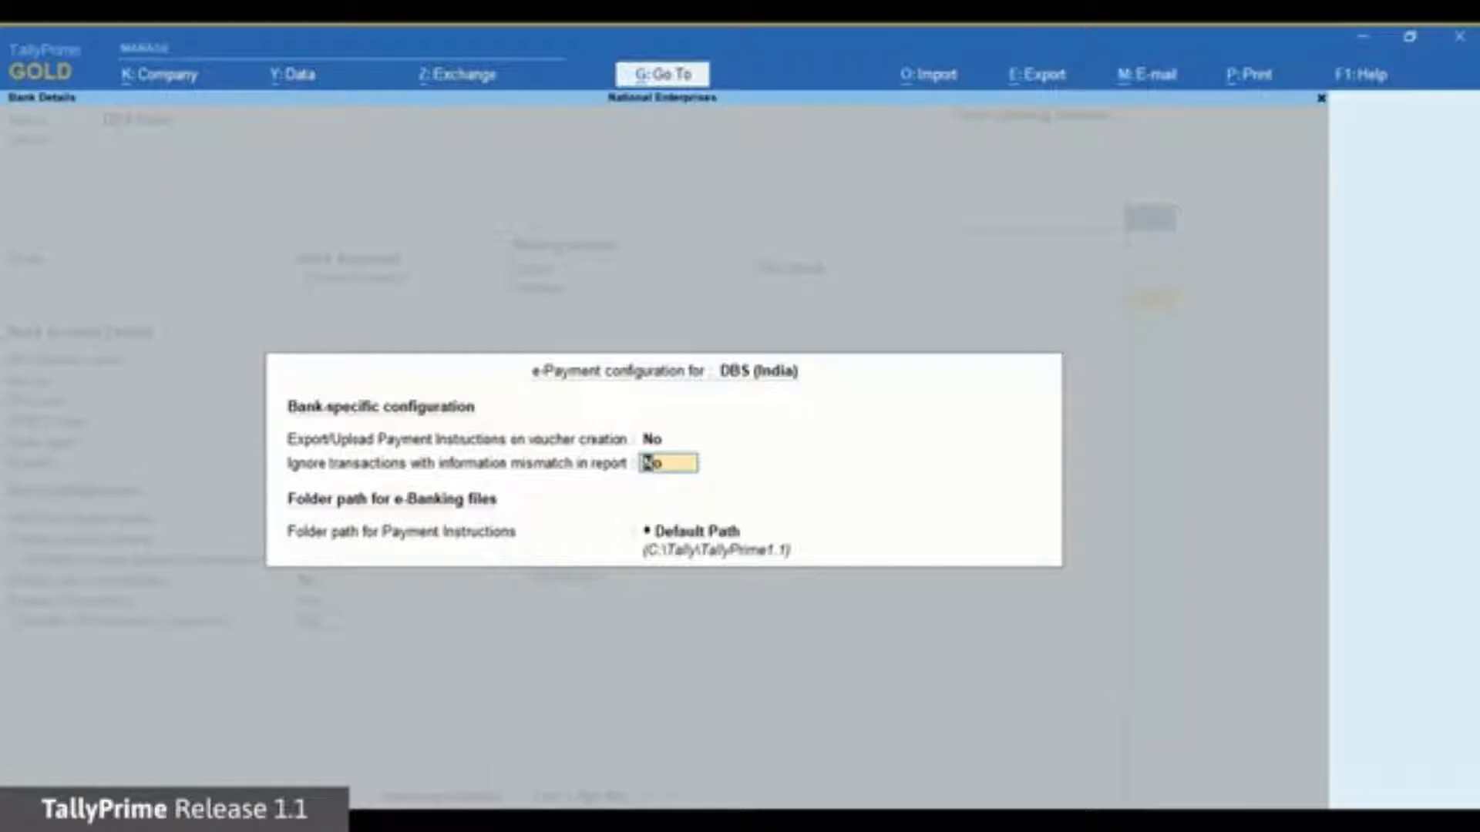
key(Return)
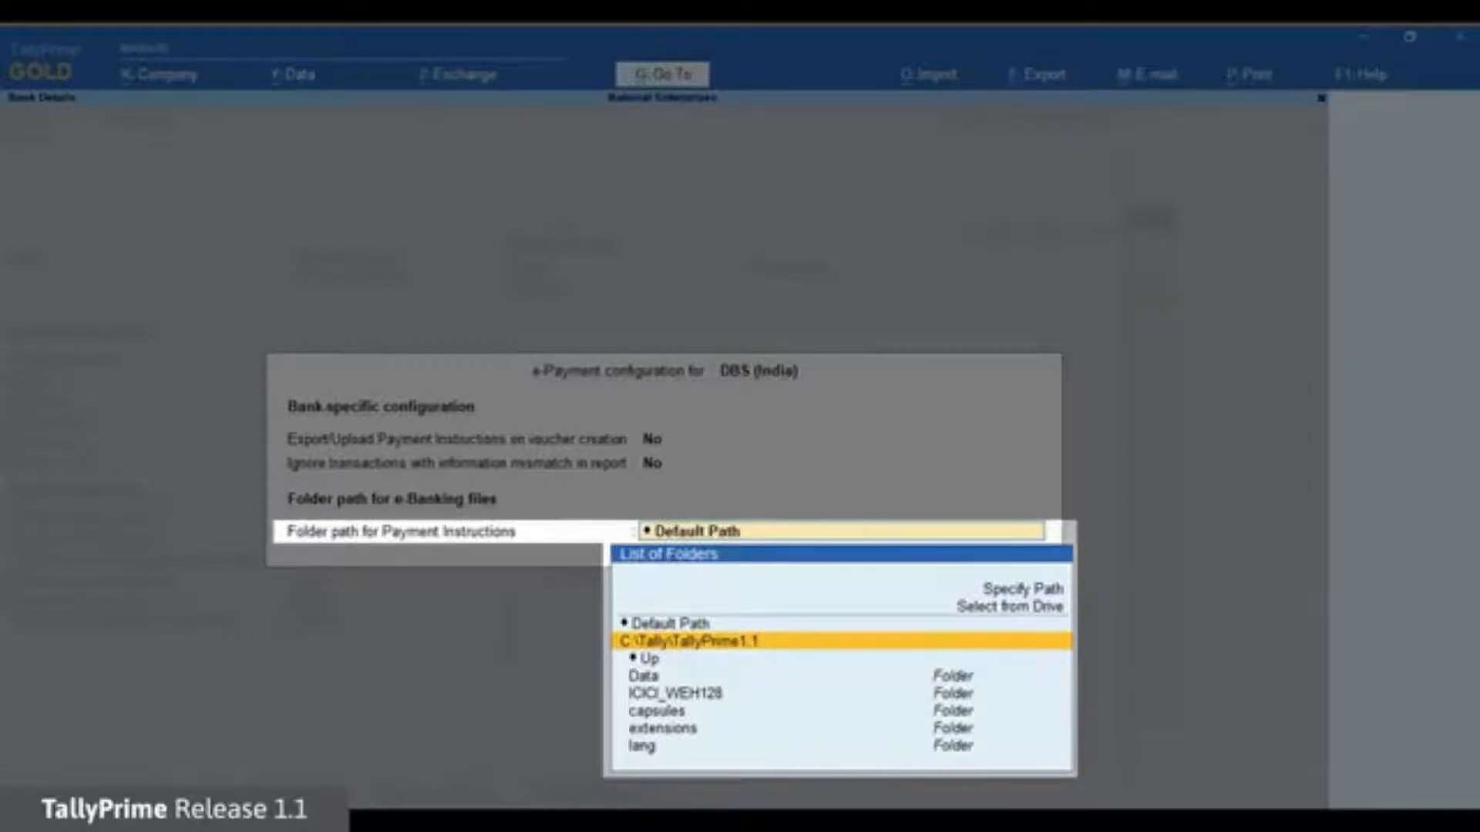
key(Down)
key(Down)
key(Down)
key(Down)
key(Down)
key(Up)
key(Up)
key(Up)
key(Up)
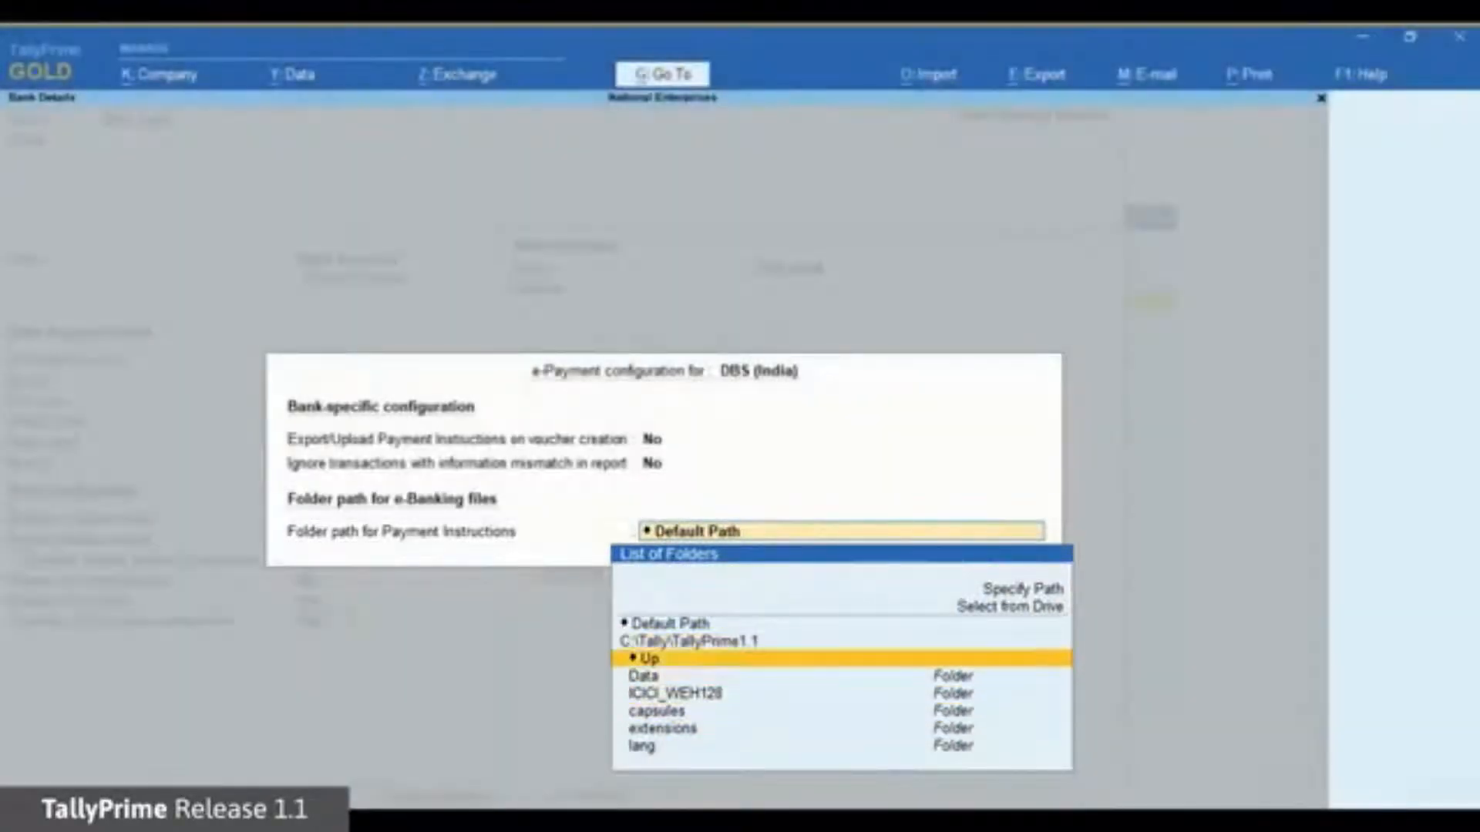
key(Up)
key(Up)
key(Up)
key(Up)
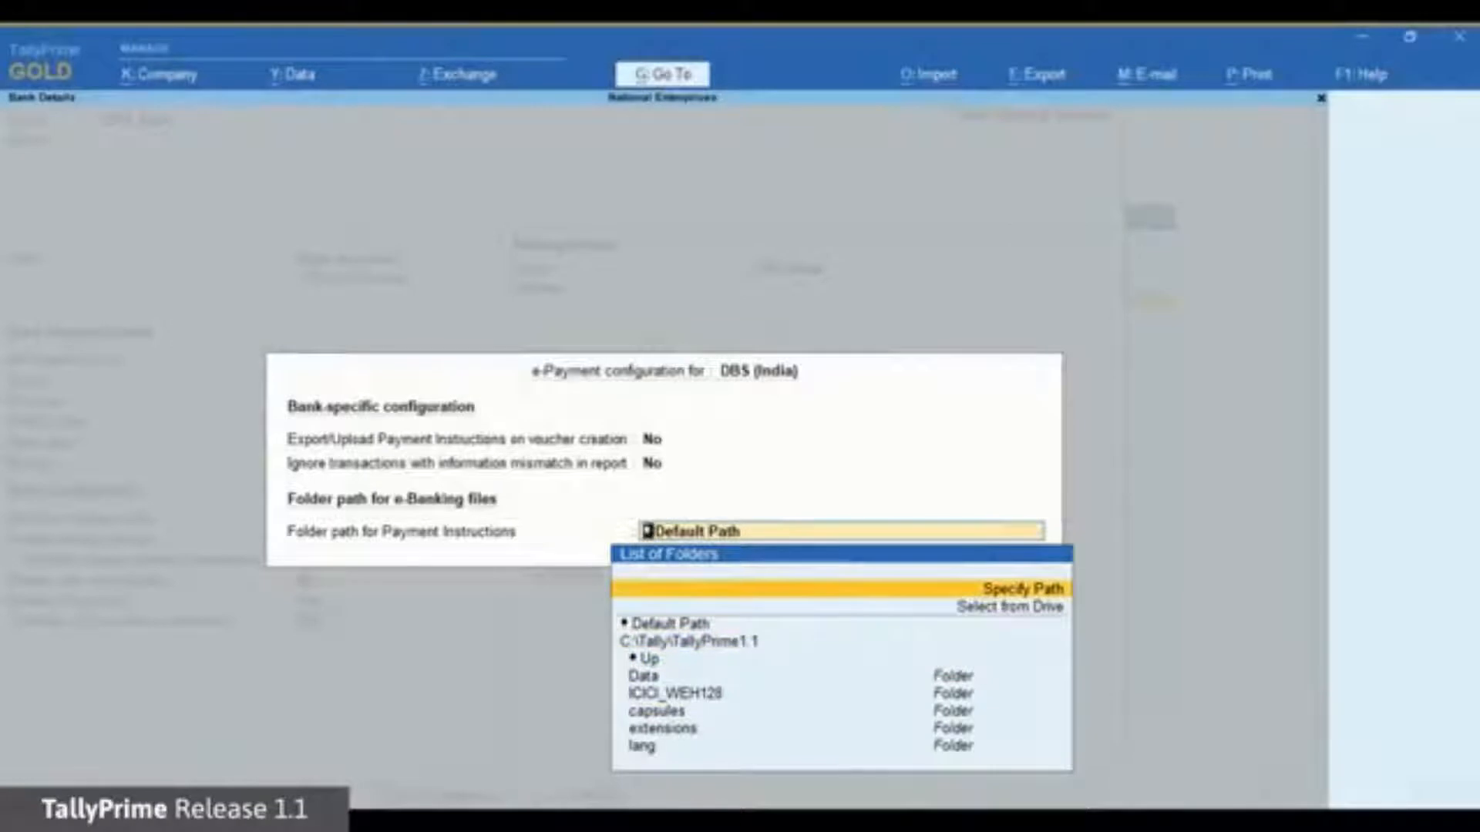
key(Down)
key(Down)
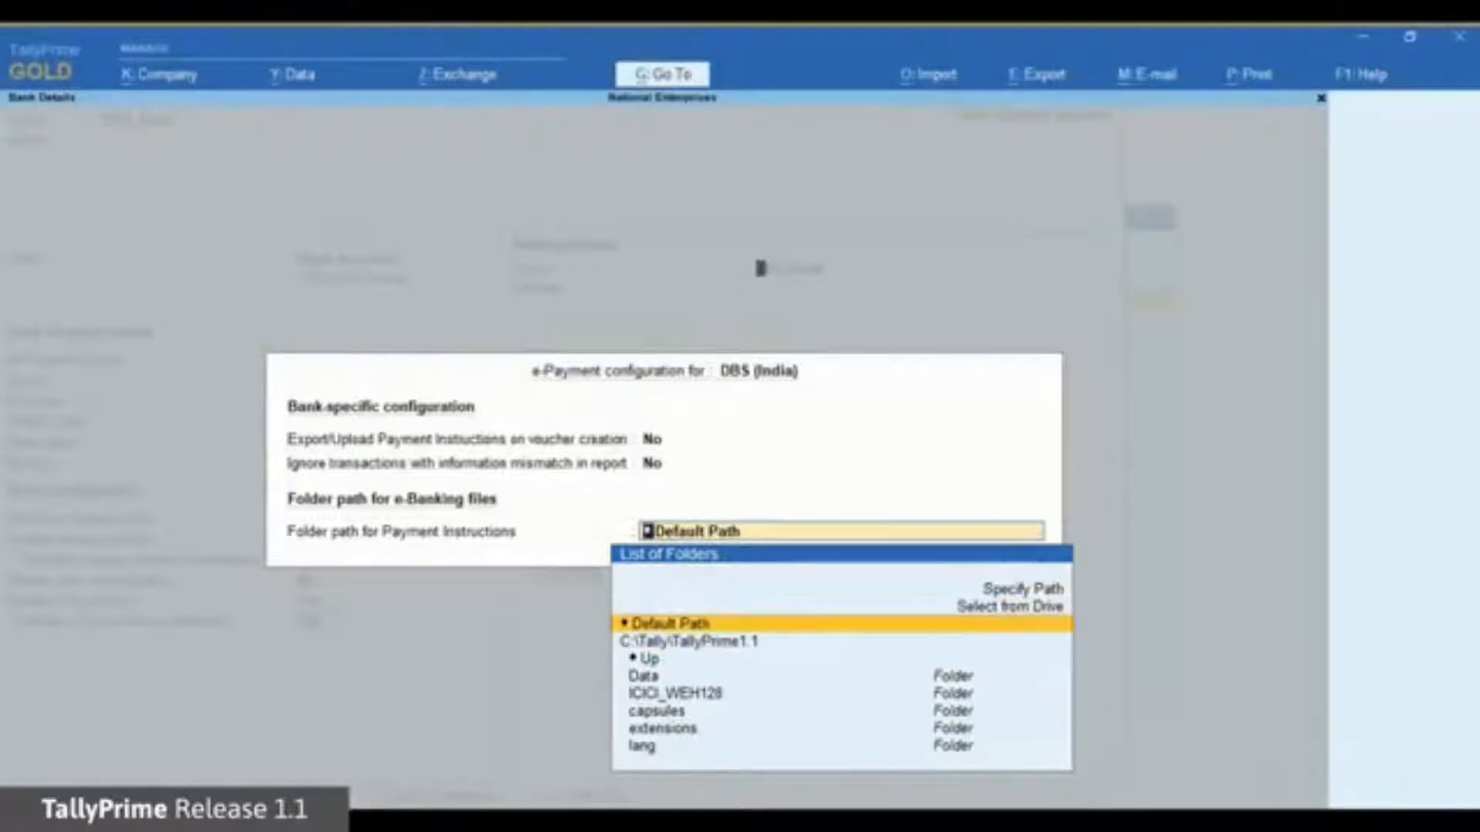
key(Return)
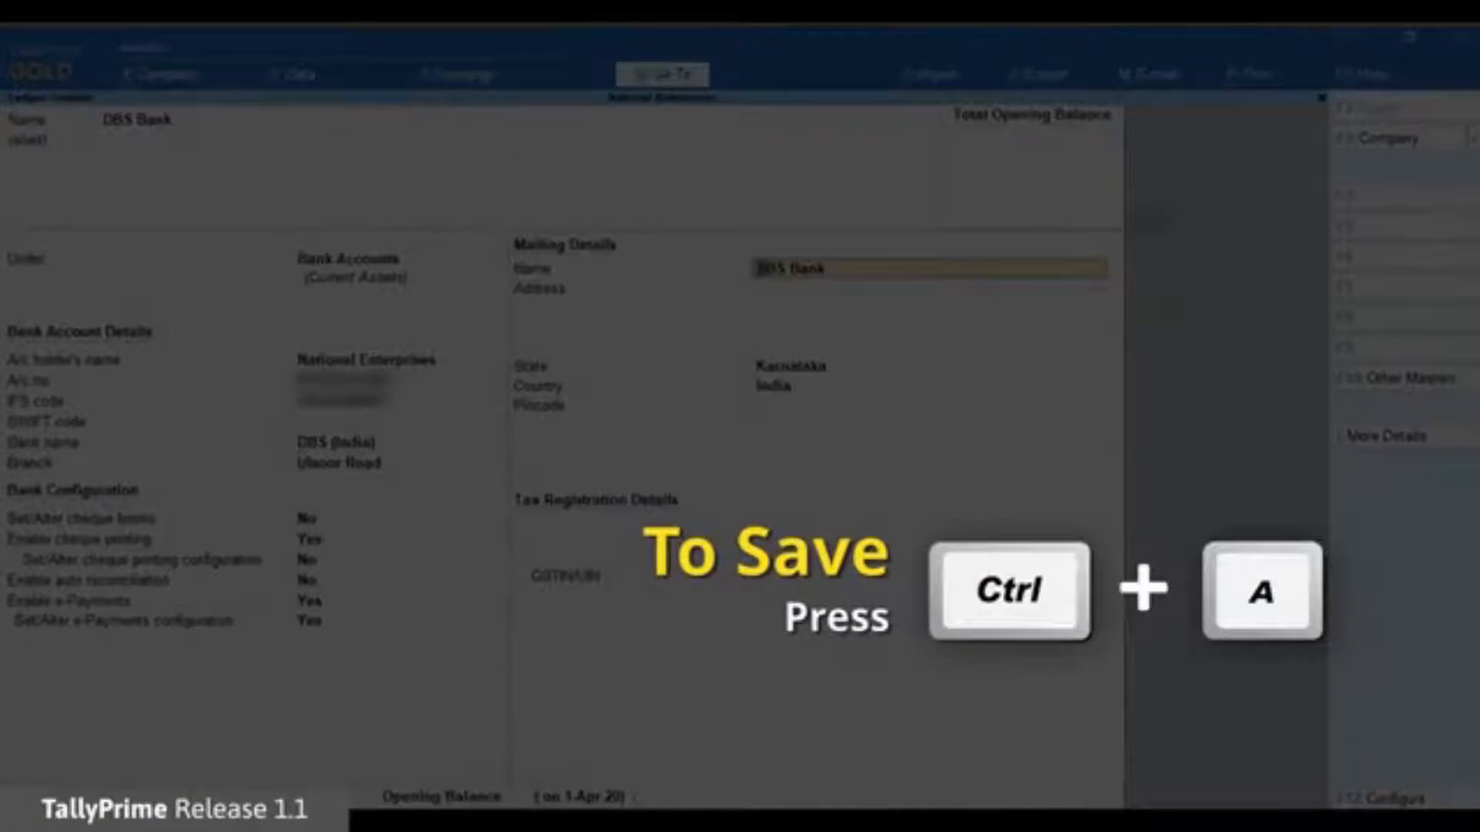
Save the DBS Bank ledger with Ctrl+A.
key(ctrl+a)
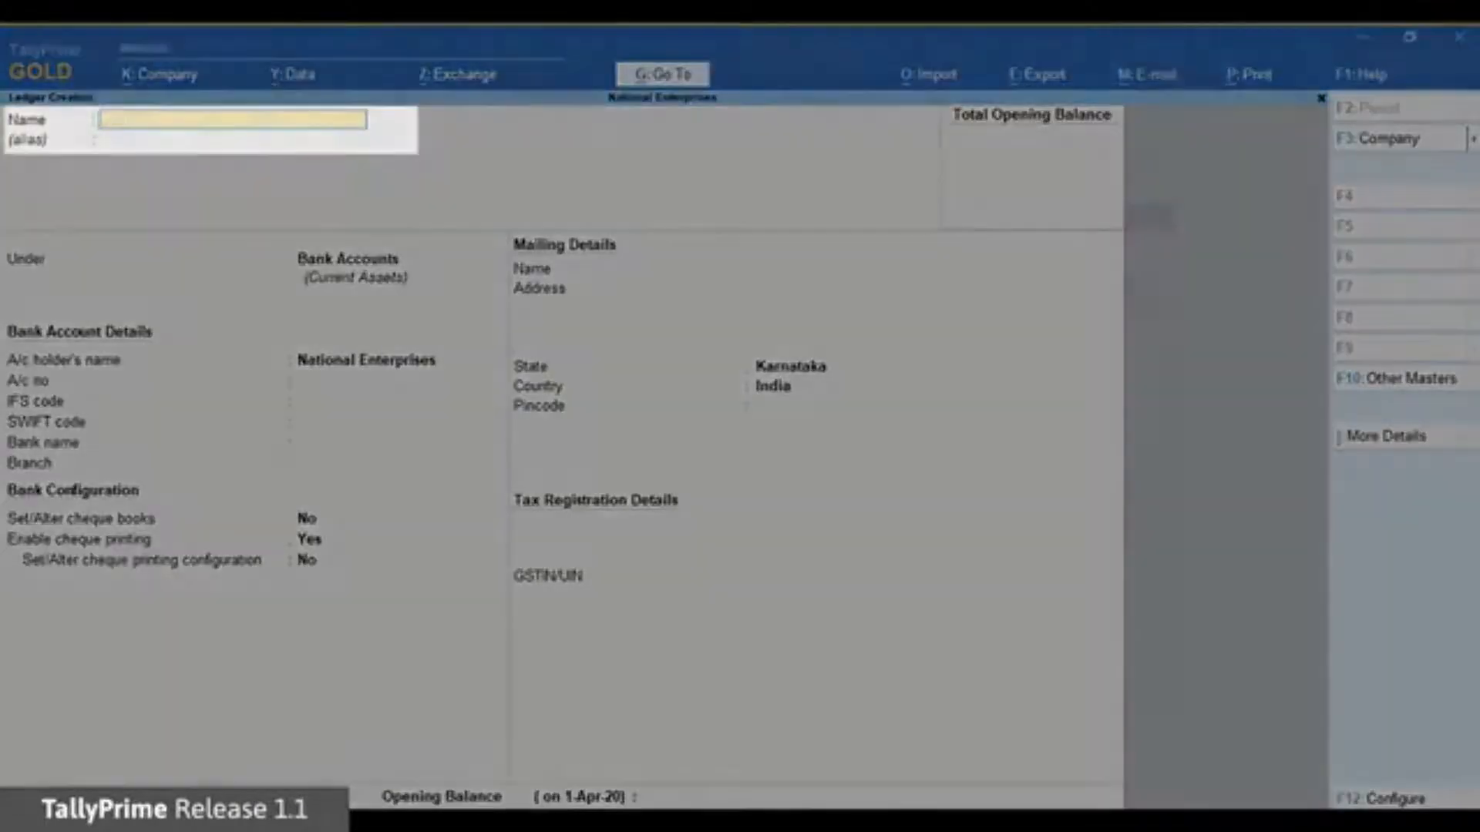
Create a ledger named Ganeshji Enterprises under Sundry Creditors.
text(Ganeshji Enterprises)
key(Return)
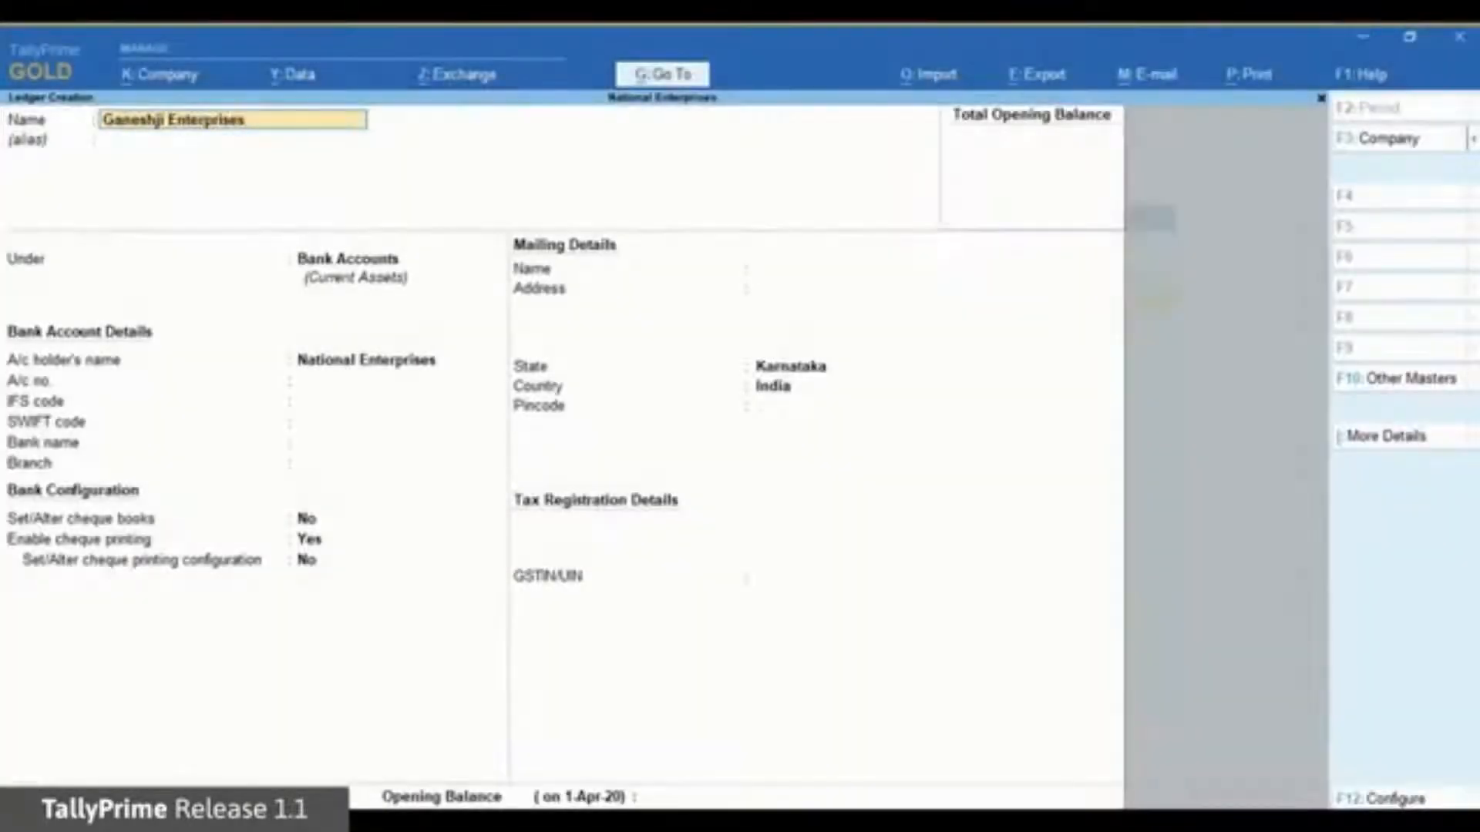
key(Return)
text(Su)
key(Down)
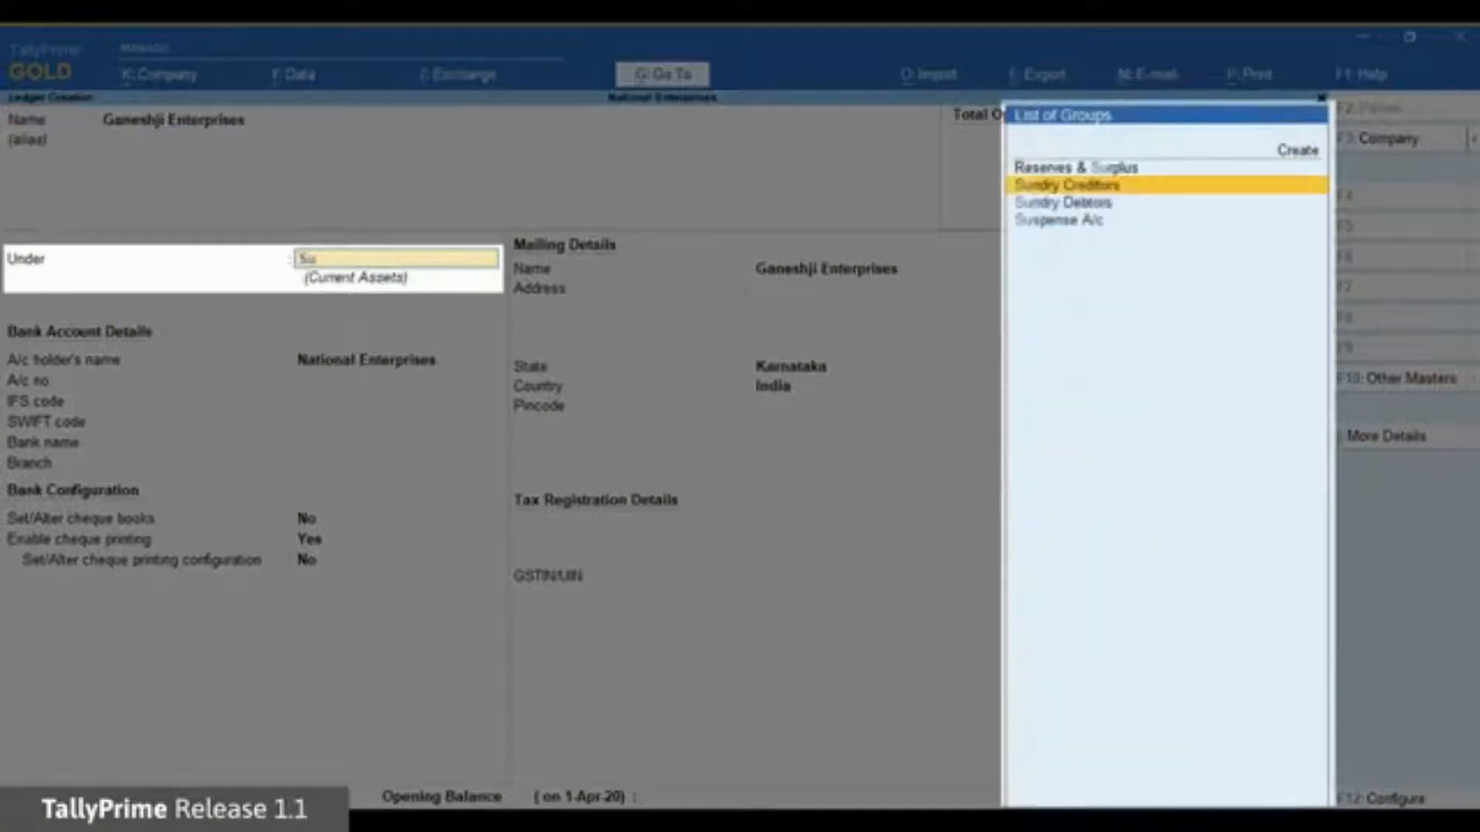
key(Return)
key(Return)
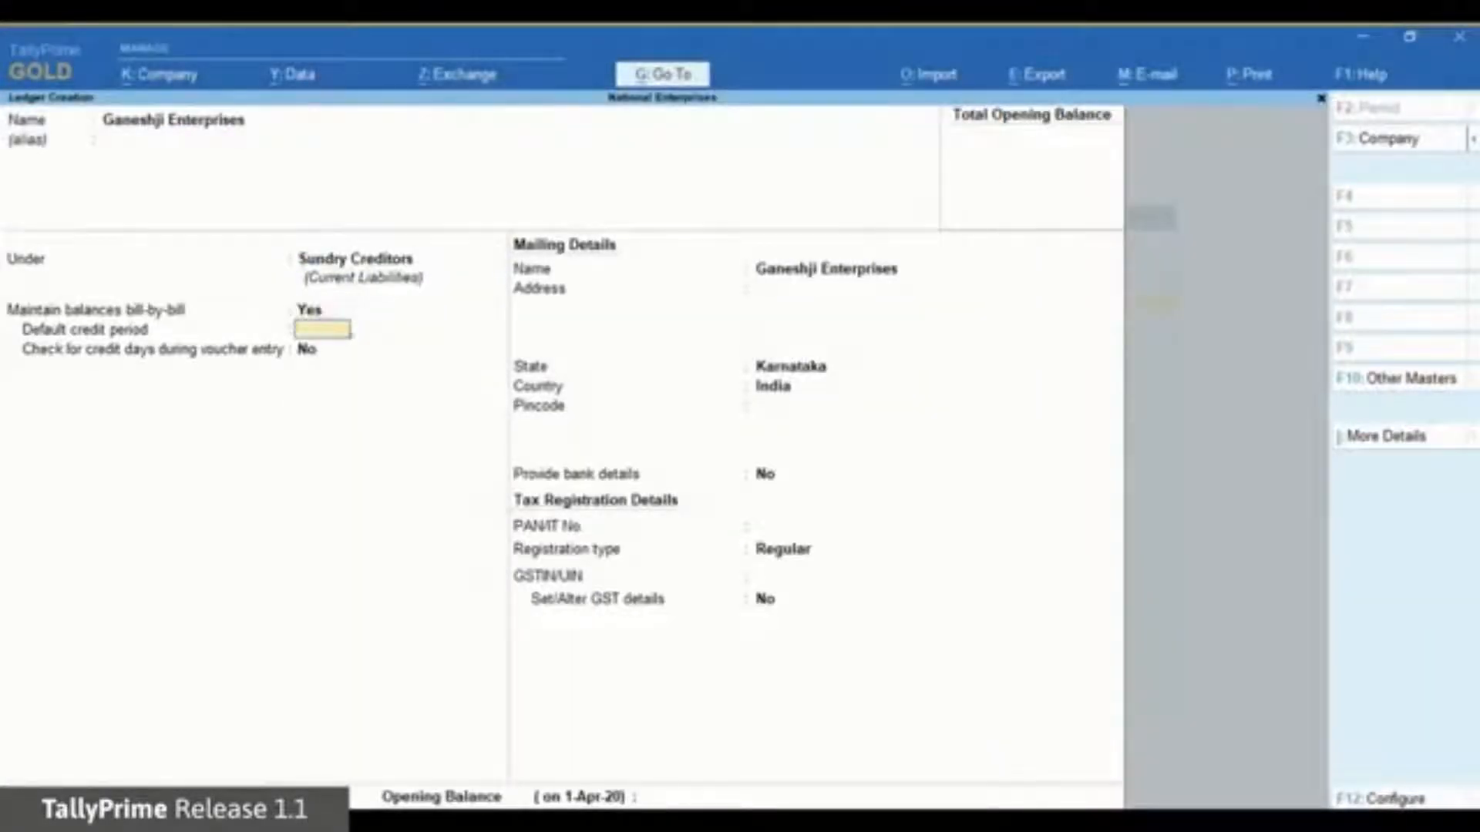
key(Return)
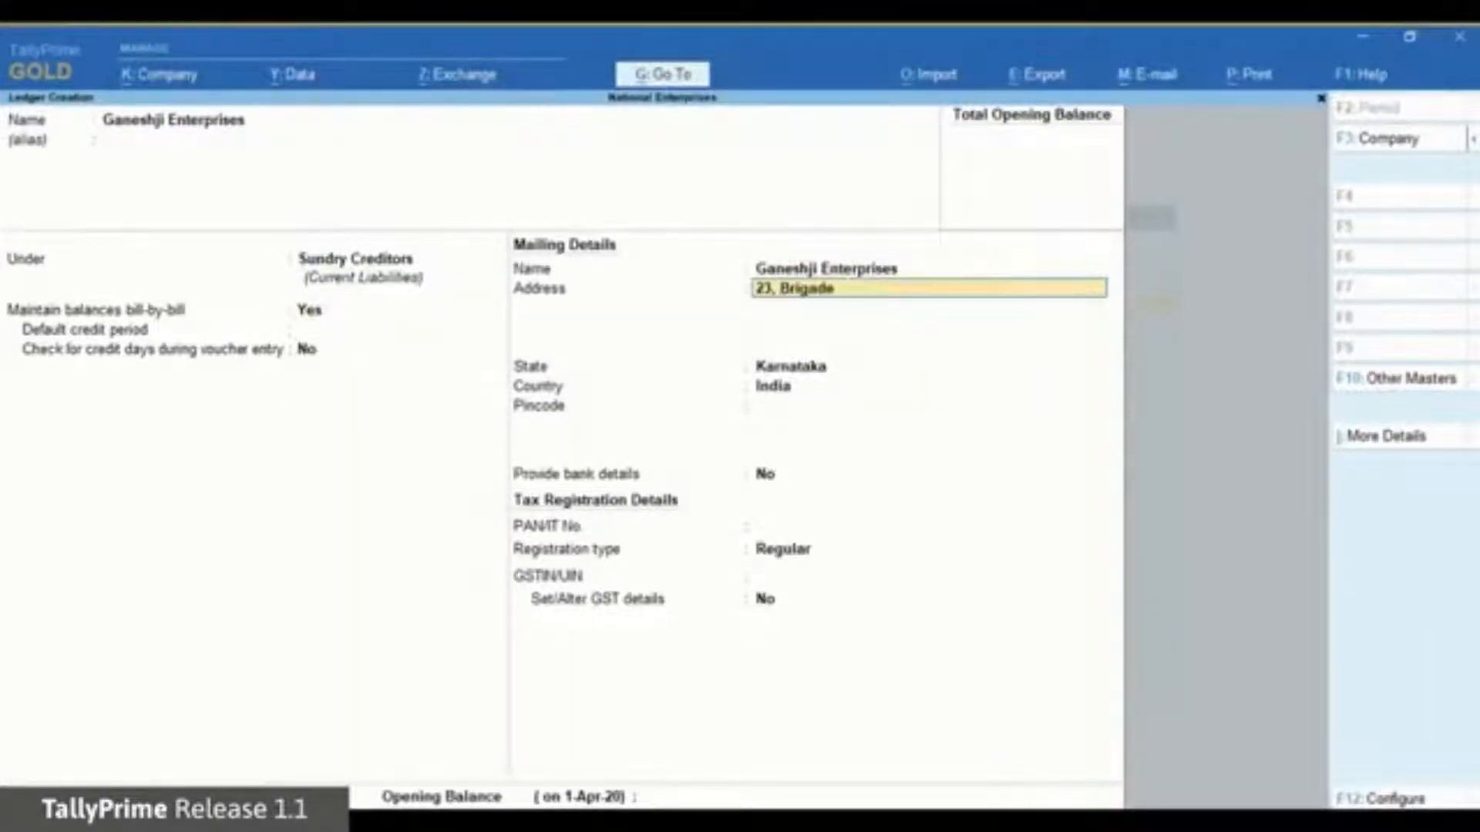
key(Return)
text(Bangalore)
key(Return)
key(Return)
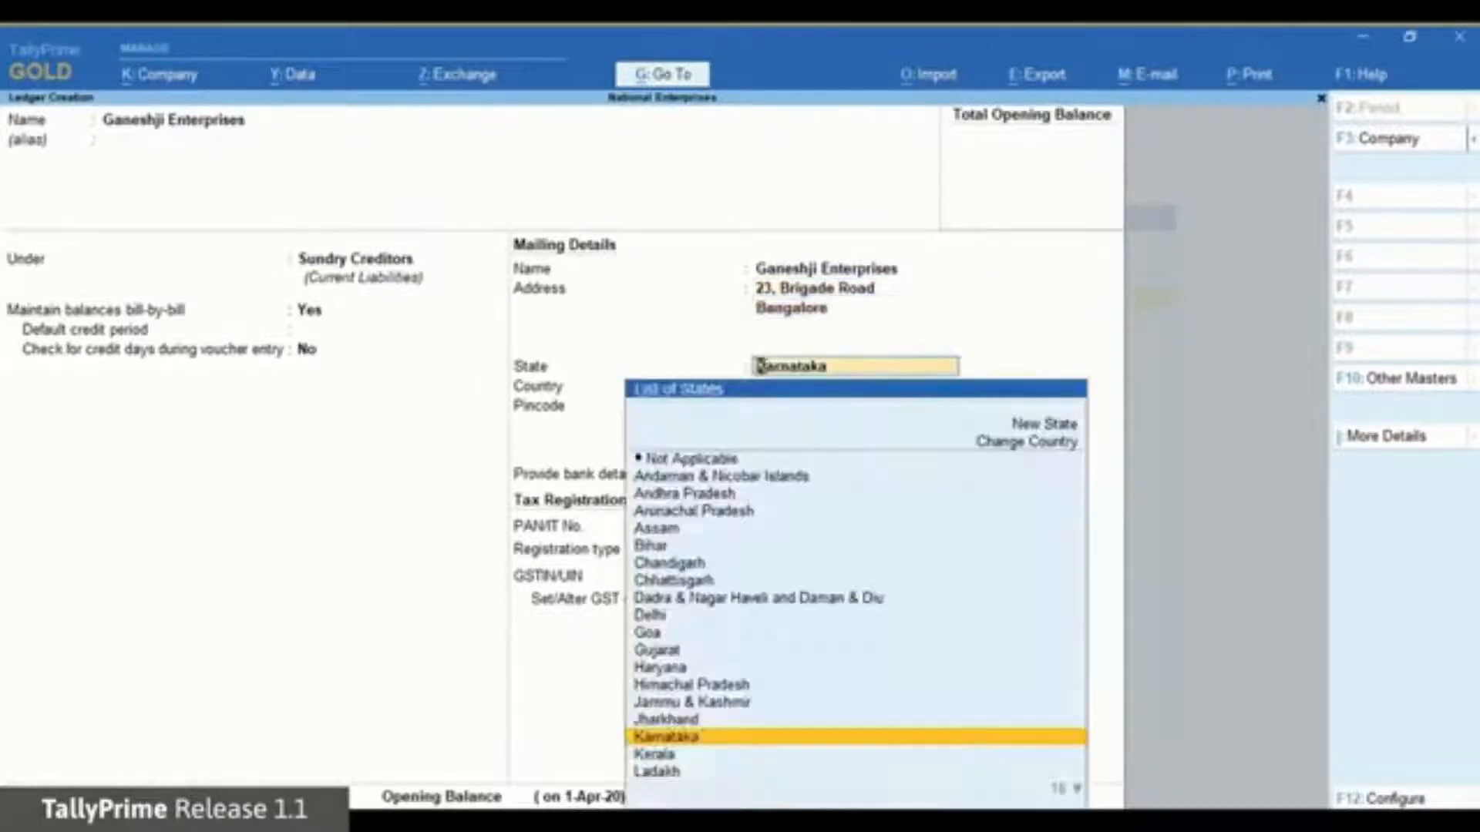
key(Return)
text(560001)
key(Return)
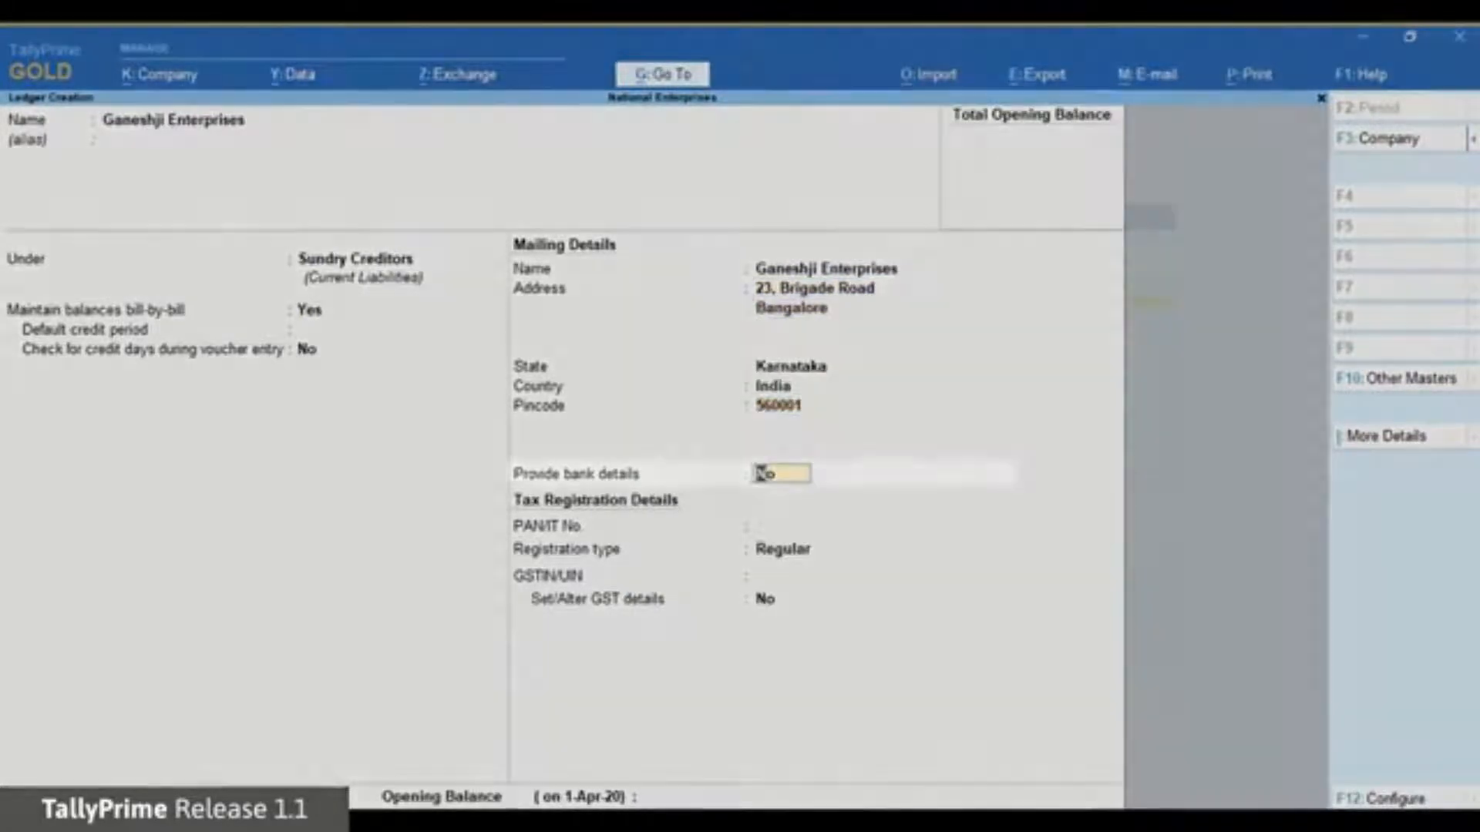
text(yes)
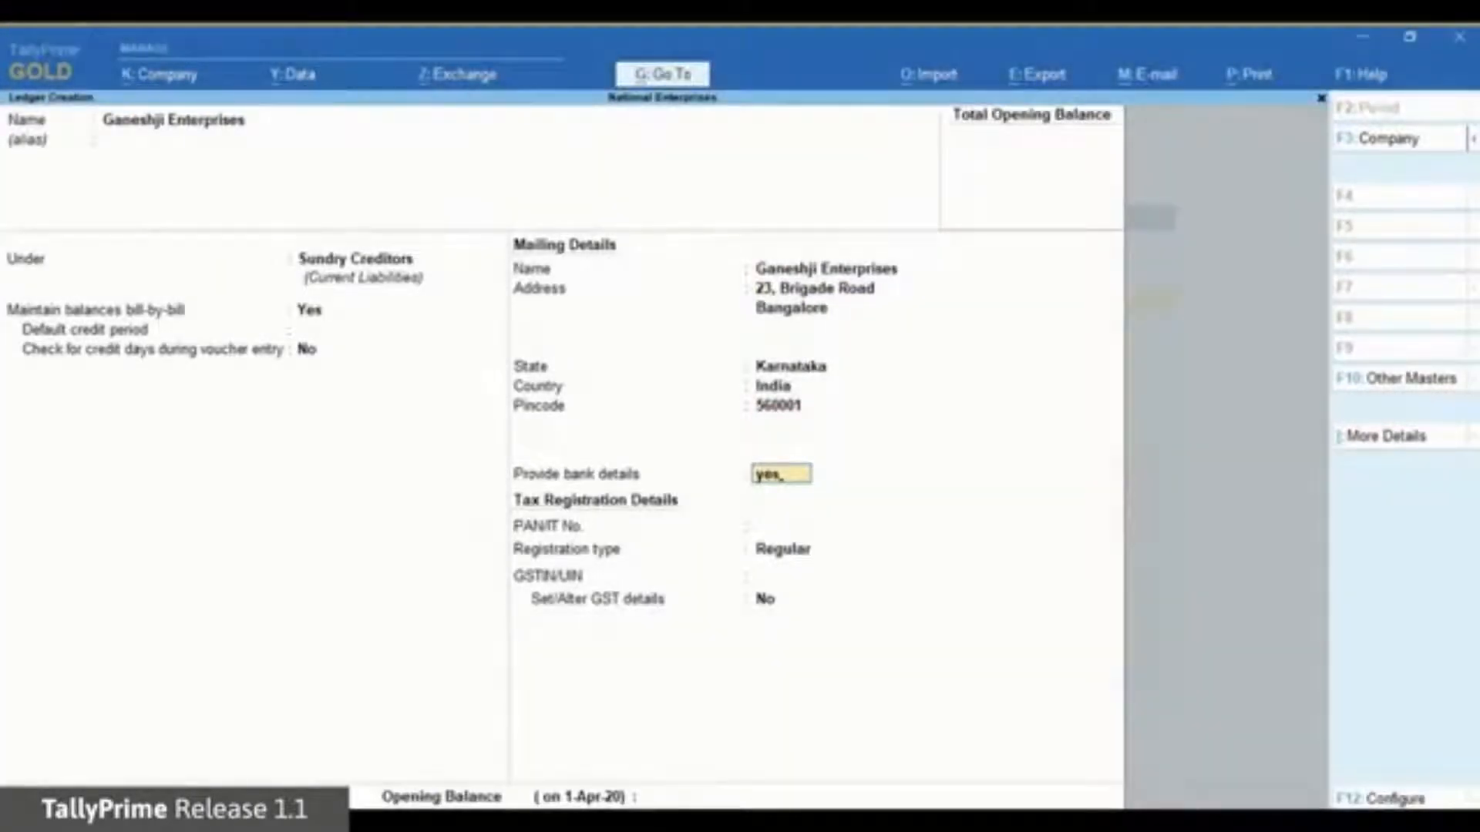
key(Return)
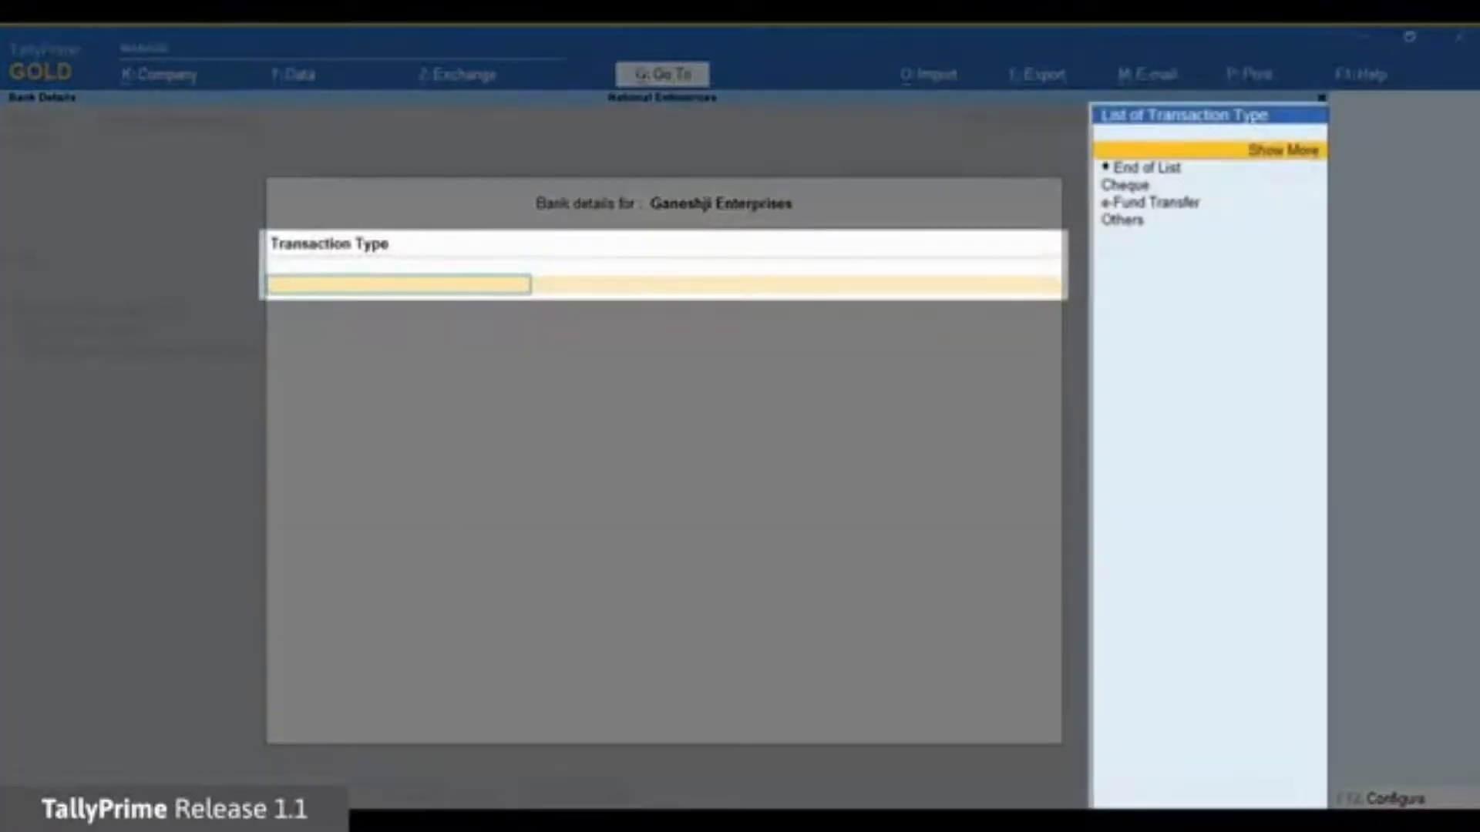
Set e-Fund Transfer, the party's account number, IFS SBIN0001234, bank DBS (India), and save the ledger.
key(Down)
key(Down)
key(Down)
key(Return)
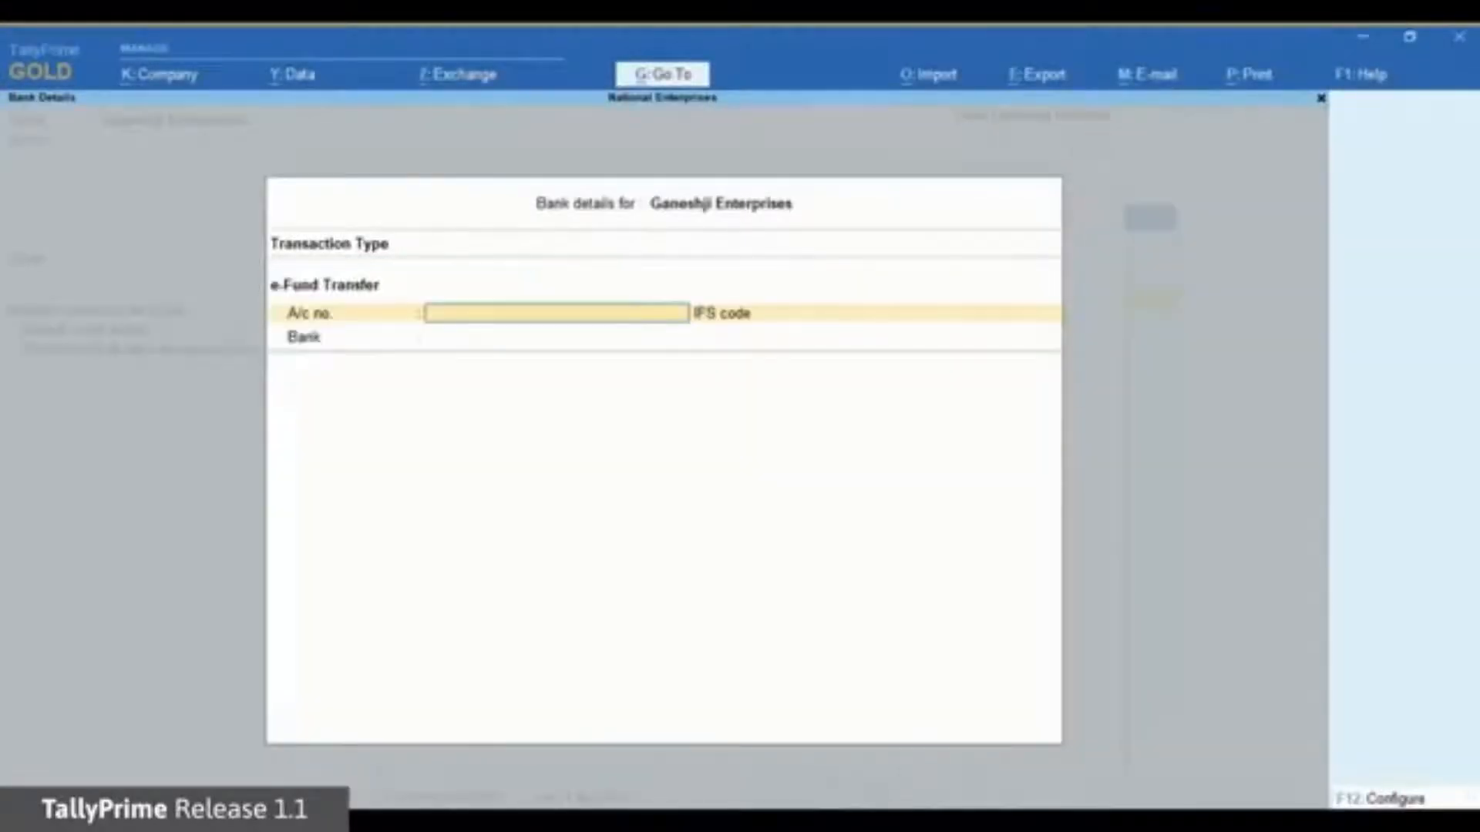
text(123456789012)
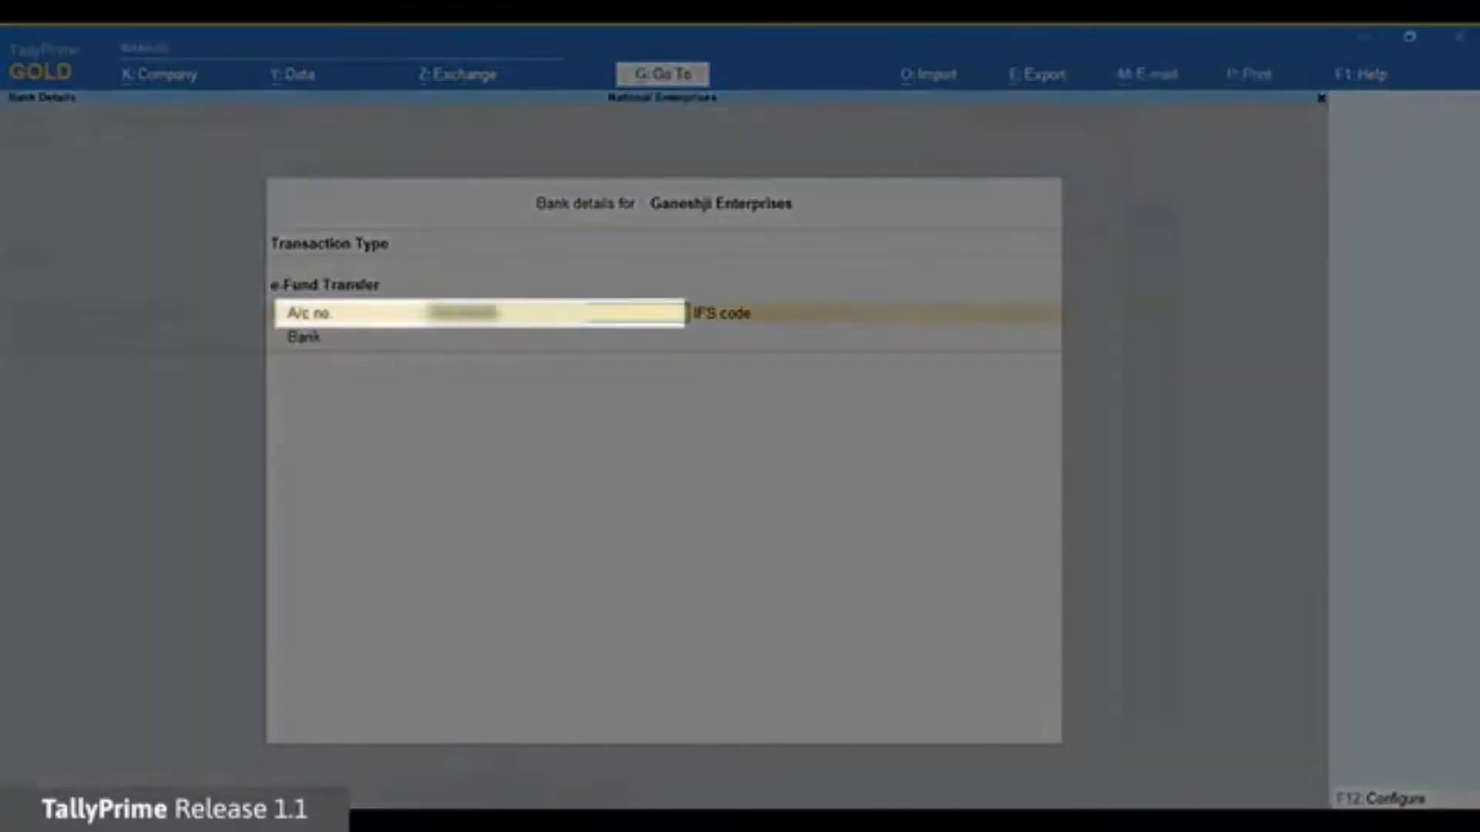
key(Return)
text(SBIN0001234)
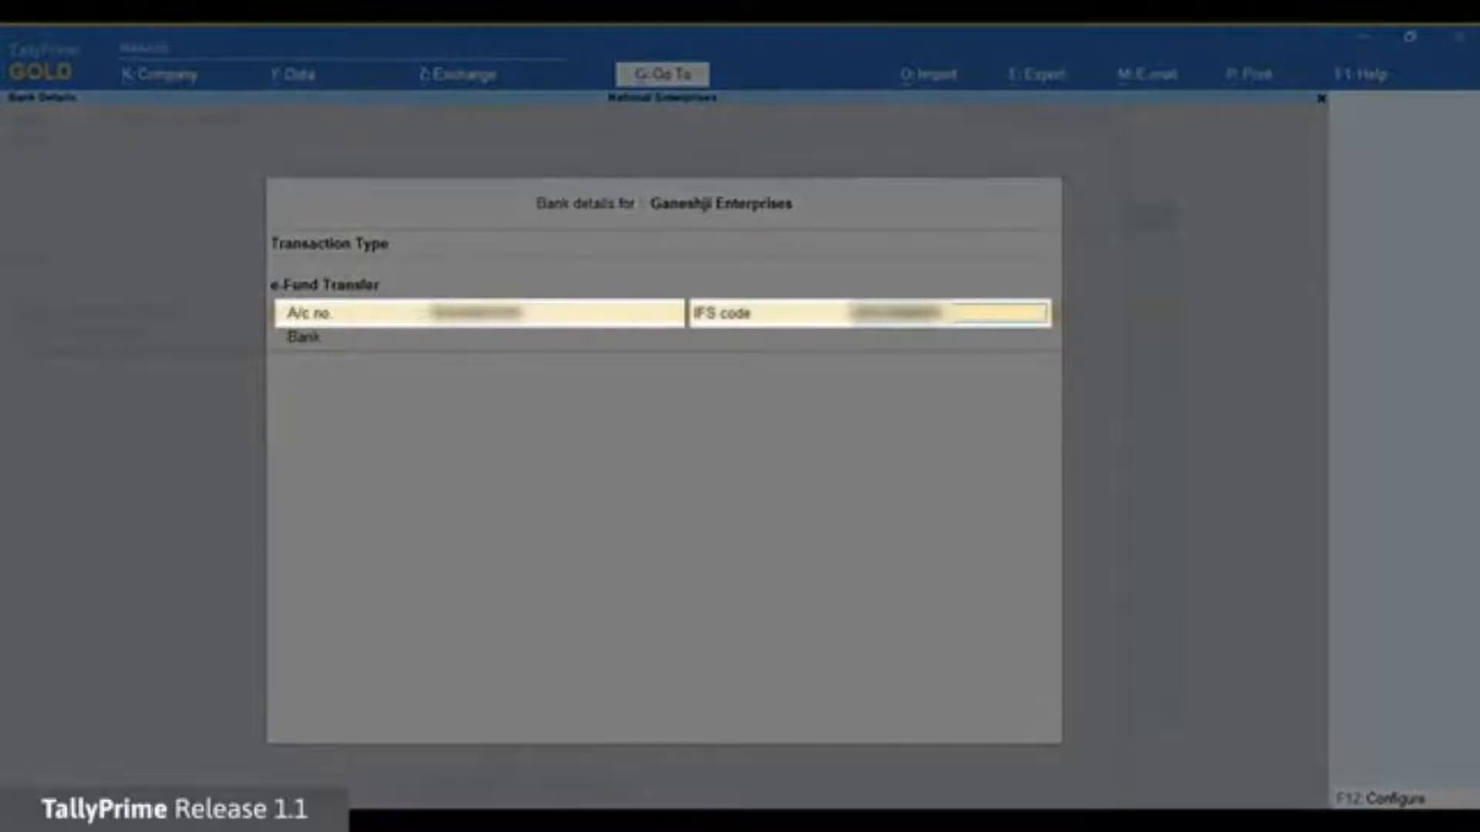
key(Return)
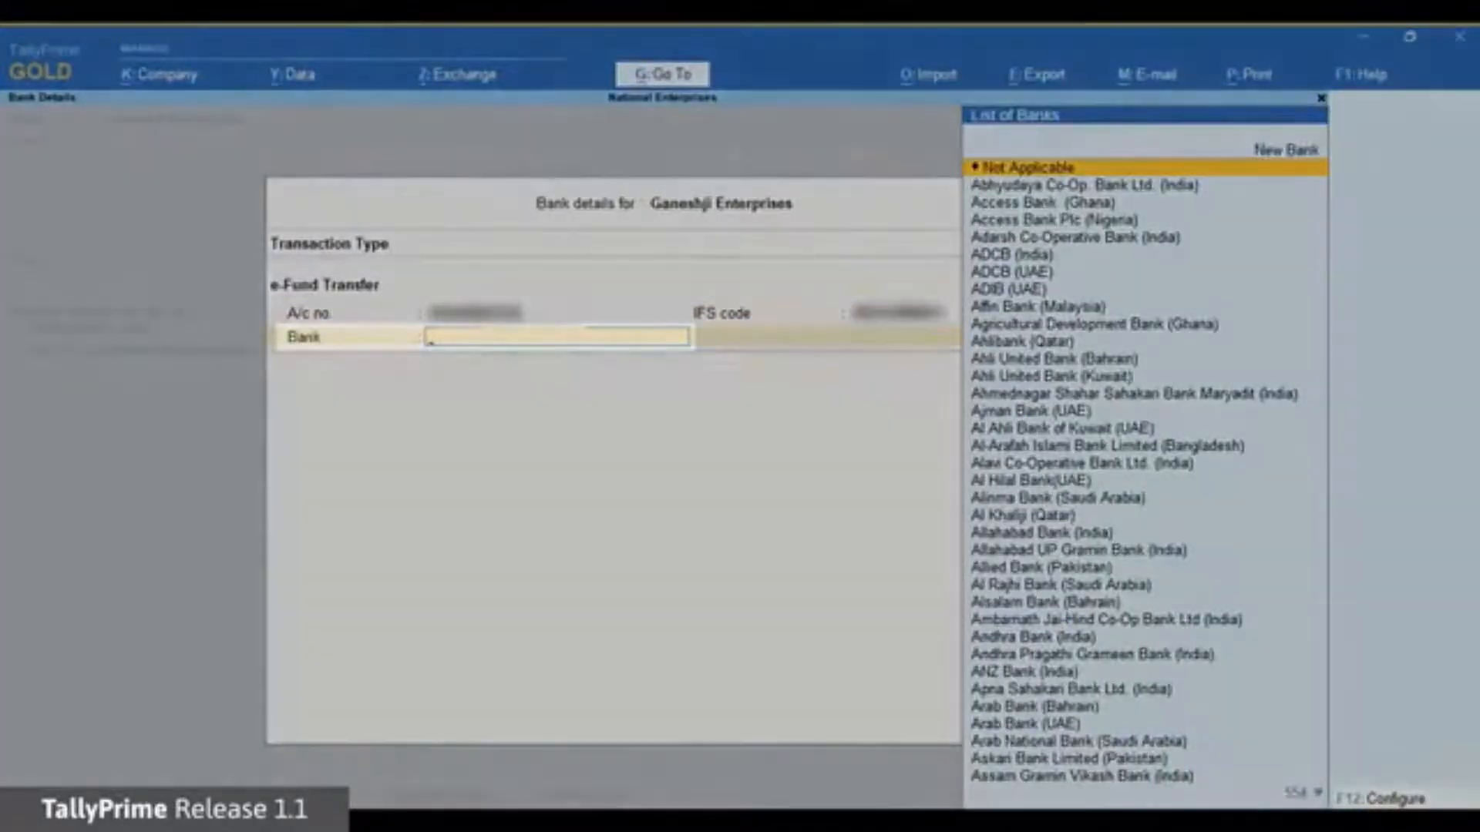
text(Dbs)
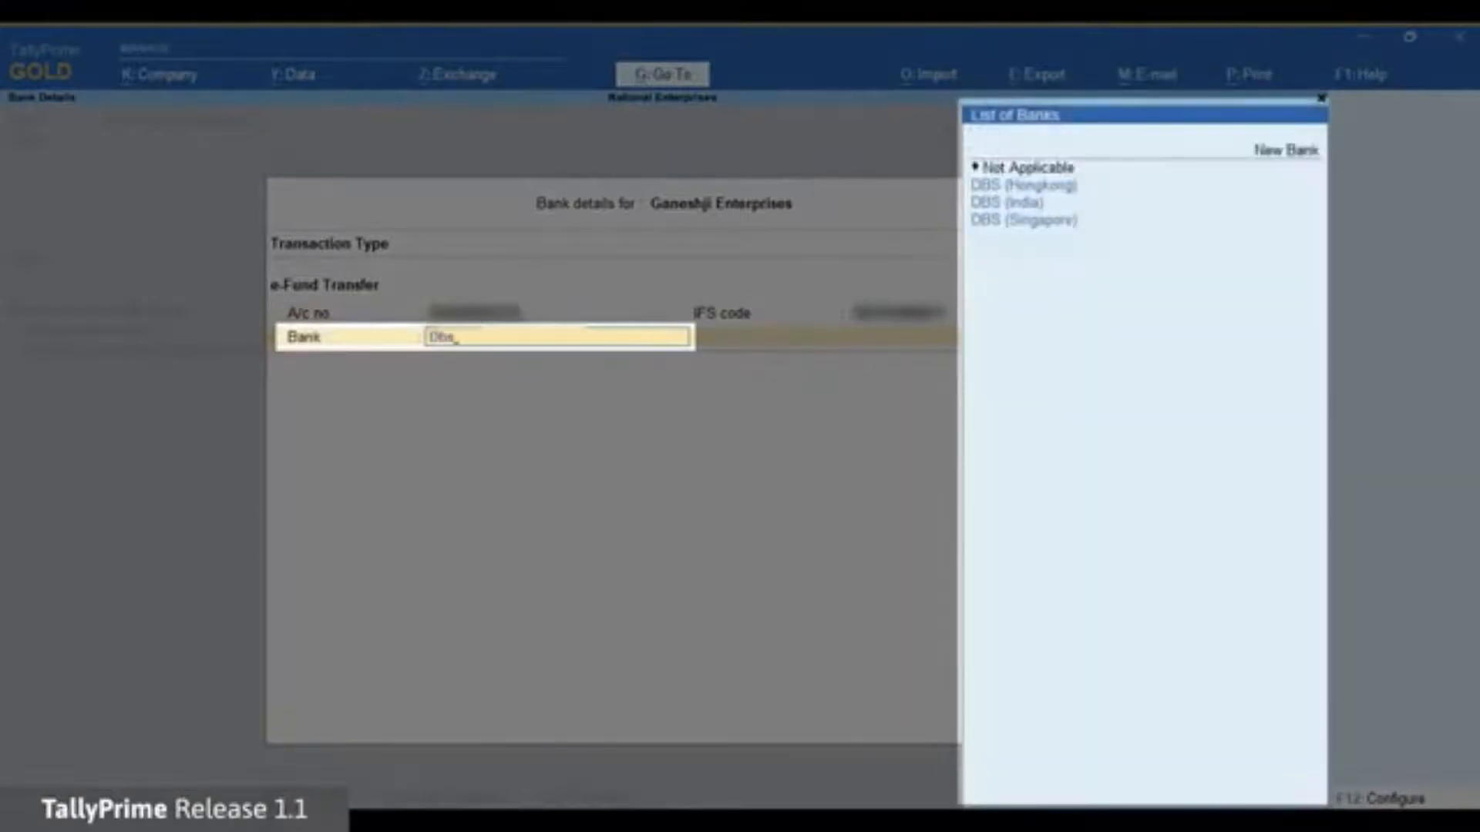
key(Down)
key(Down)
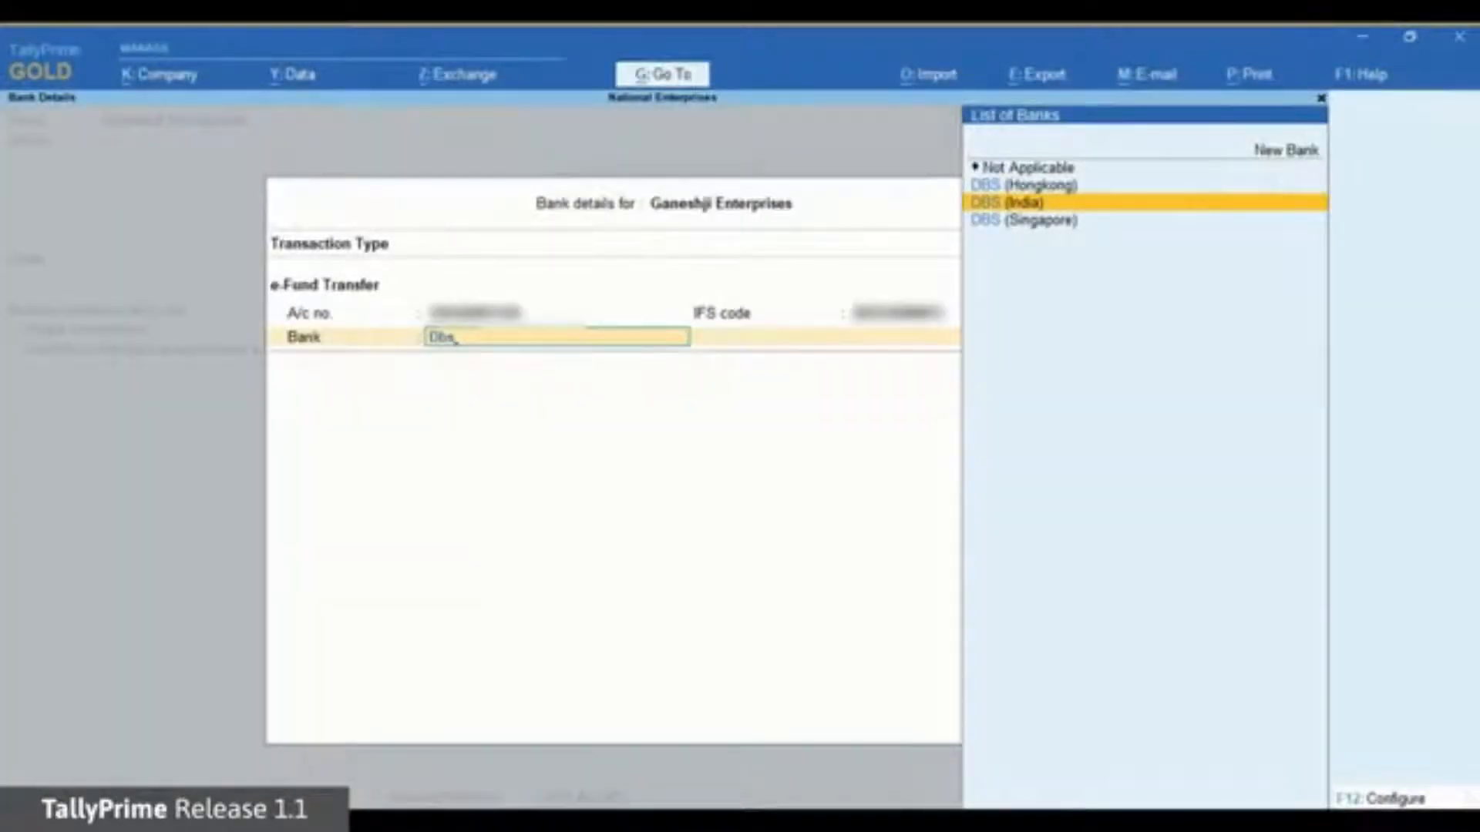
key(Return)
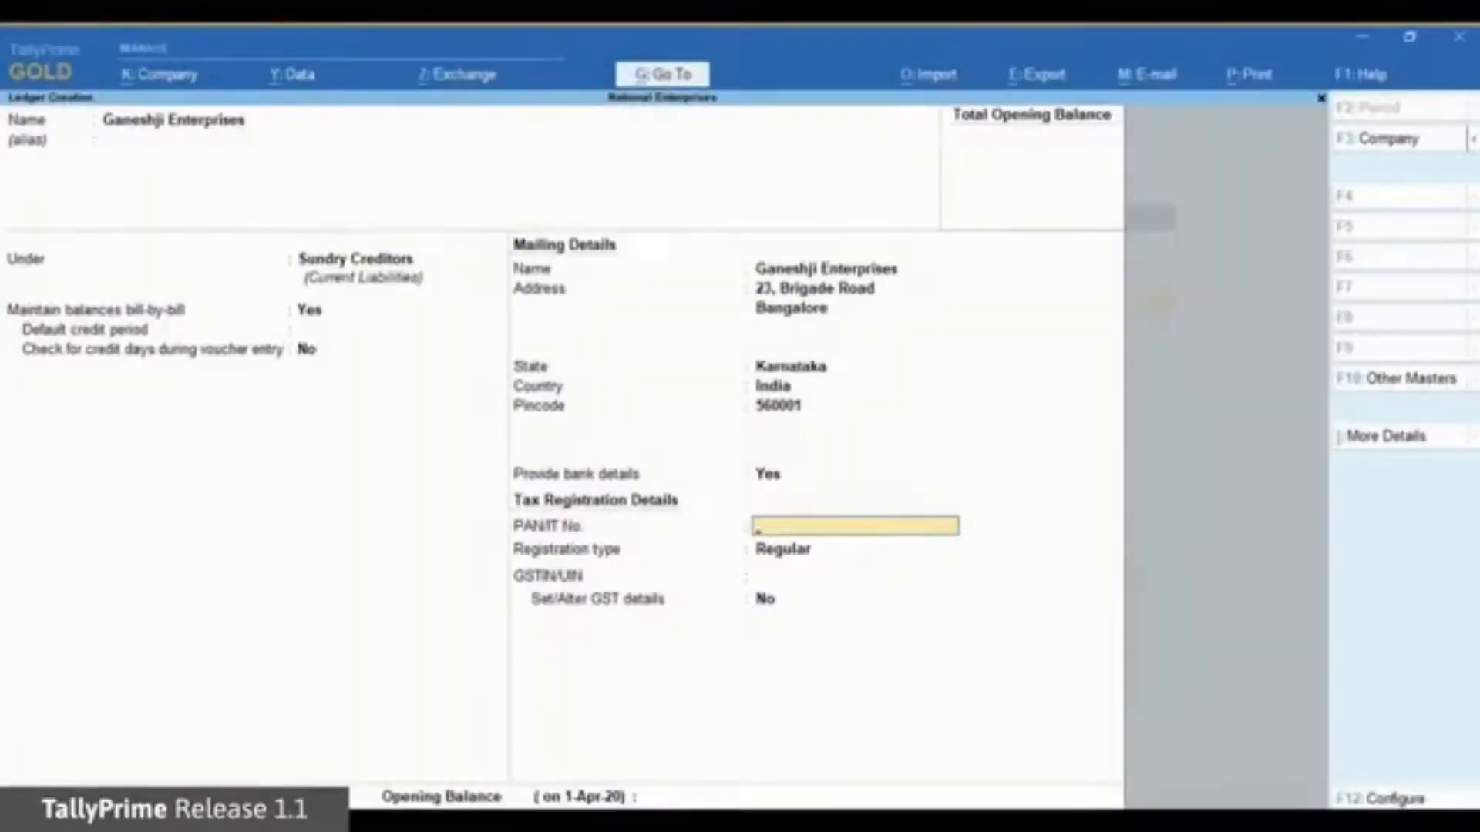
key(ctrl+a)
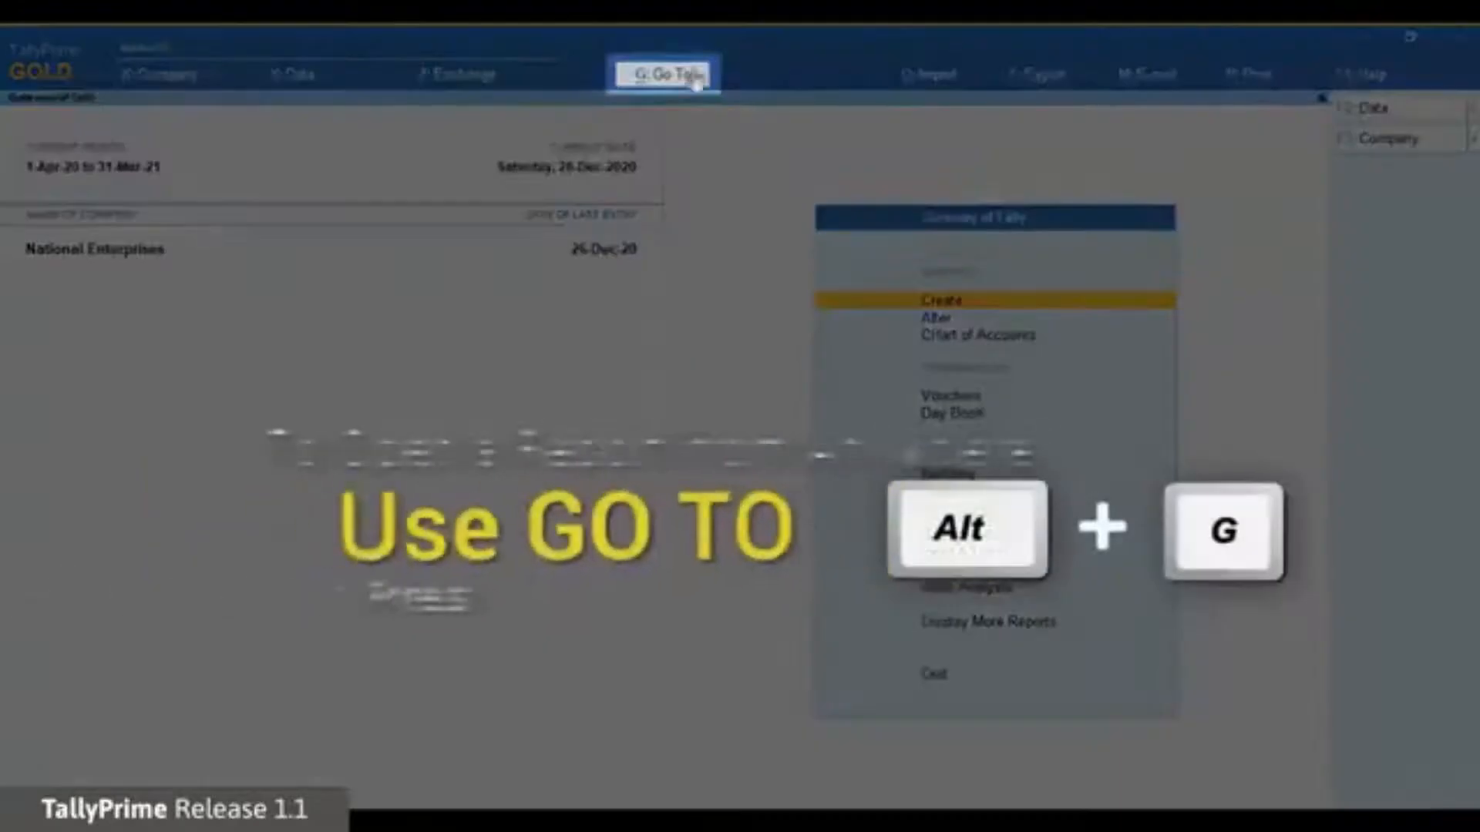
Start a payment voucher from DBS Bank paying Ganeshji Enterprises 10000.
key(alt+g)
key(Up)
key(Up)
key(Up)
key(Up)
key(Up)
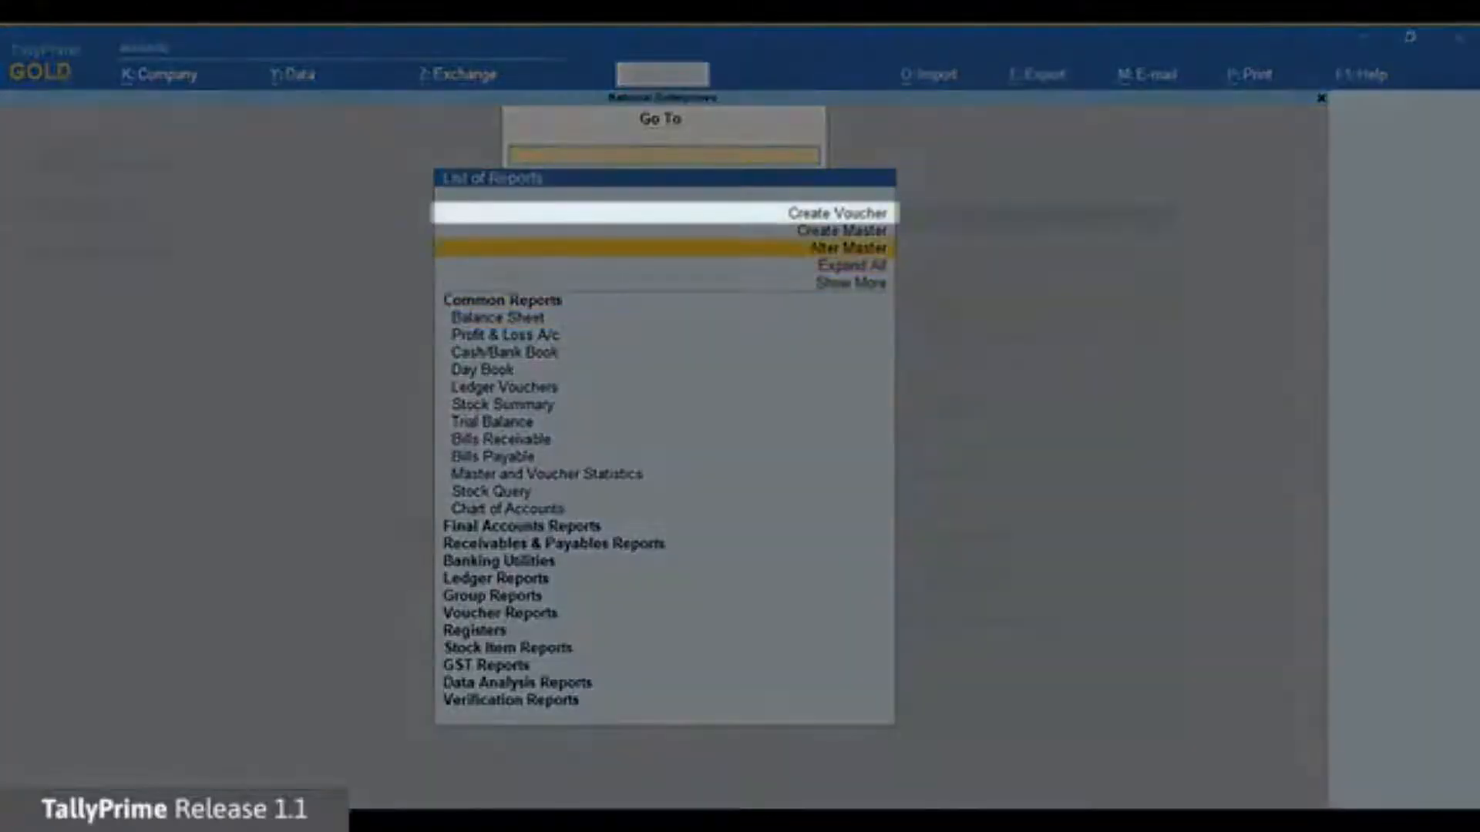
key(Return)
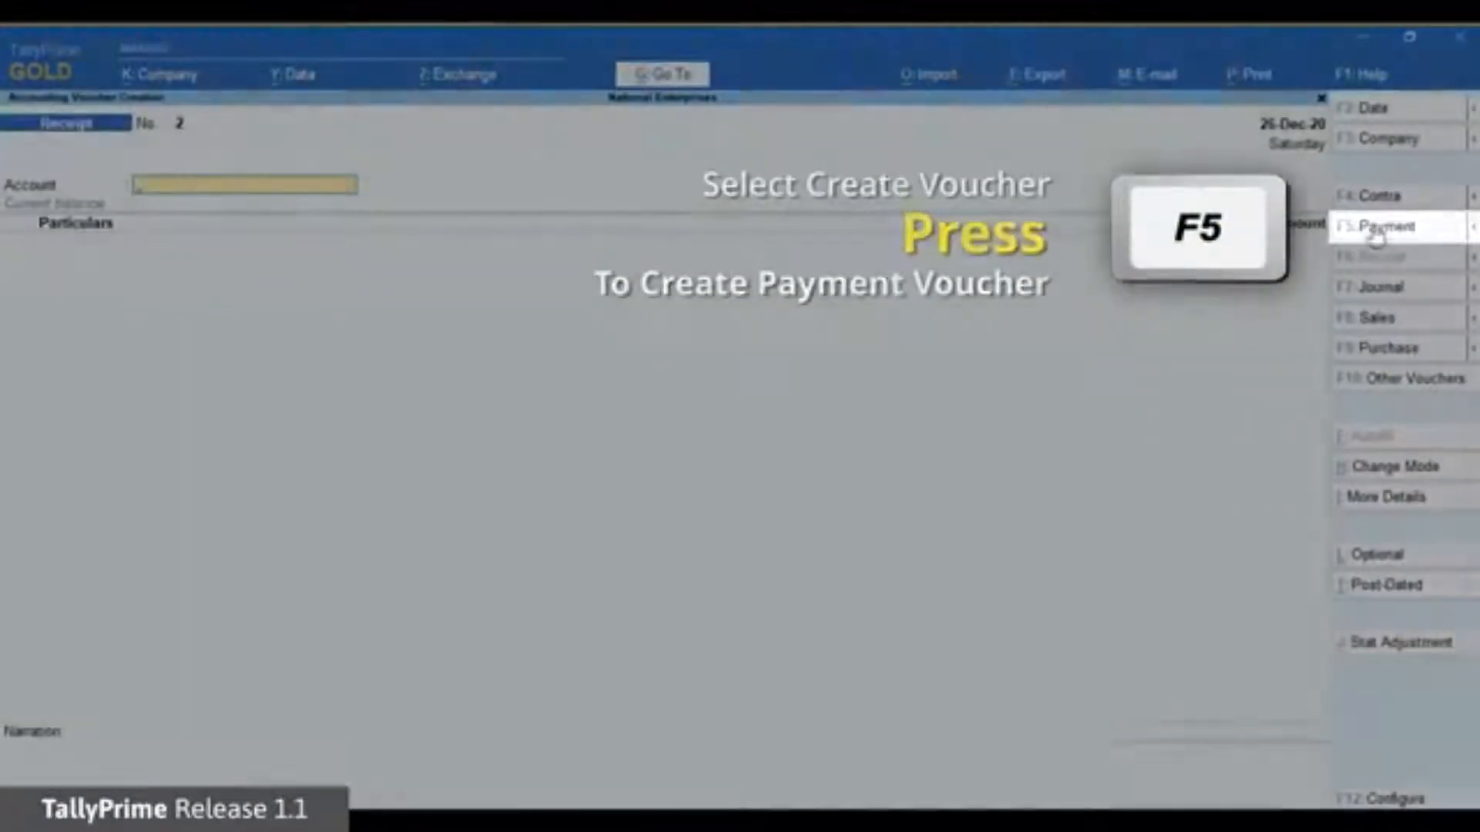
click(1375, 230)
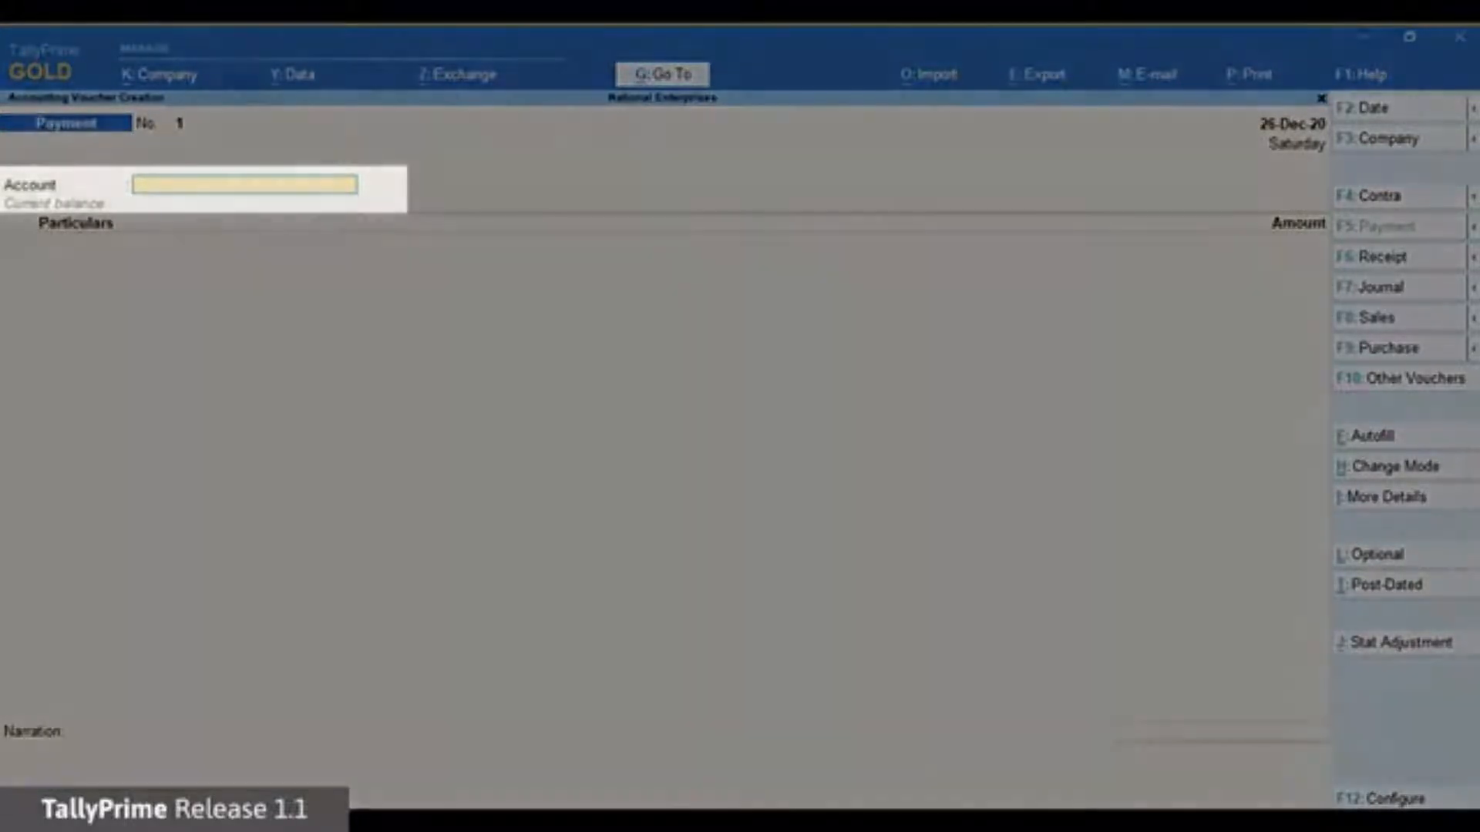
text(Dbs)
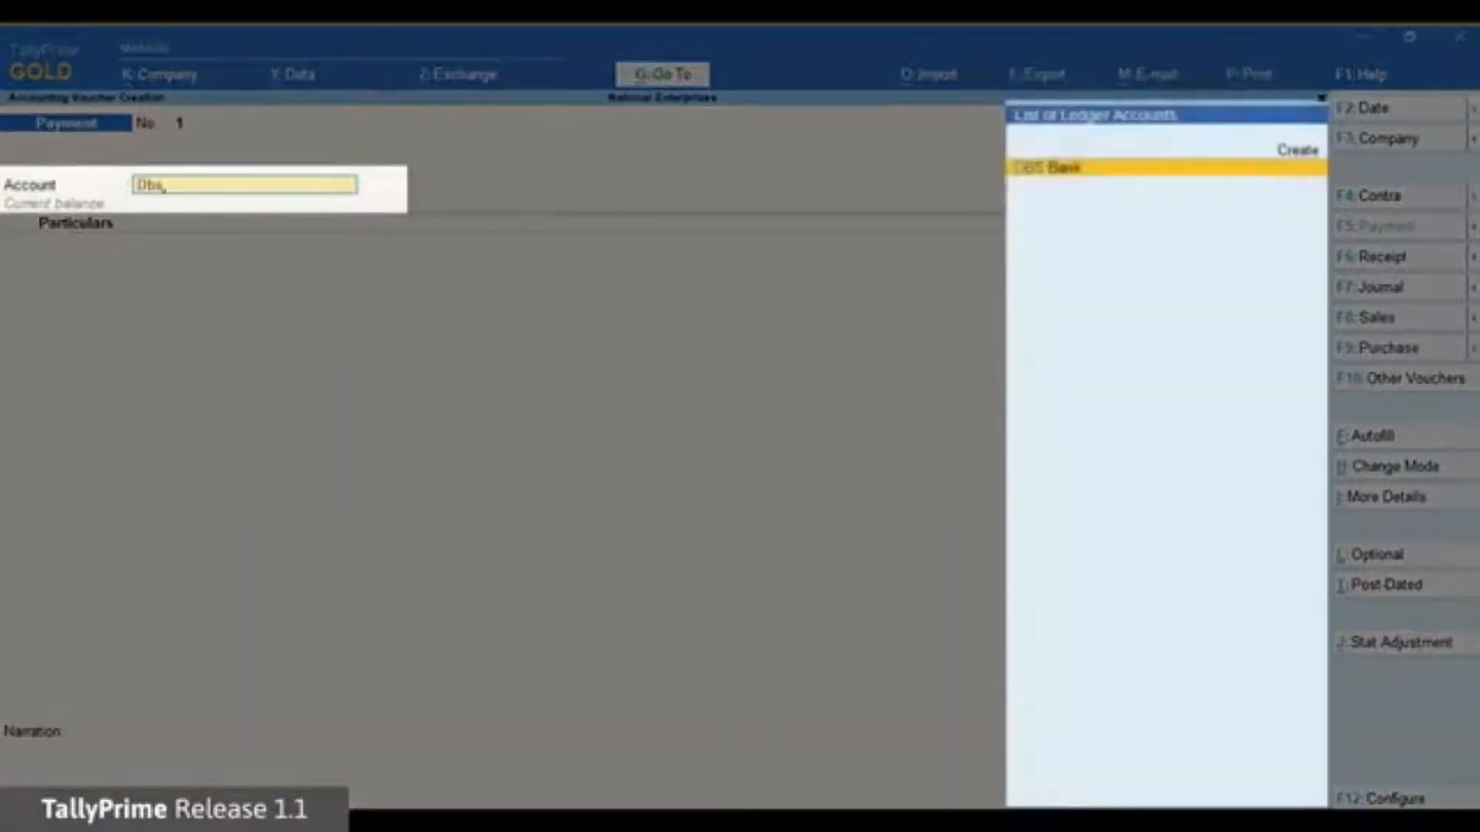
key(Return)
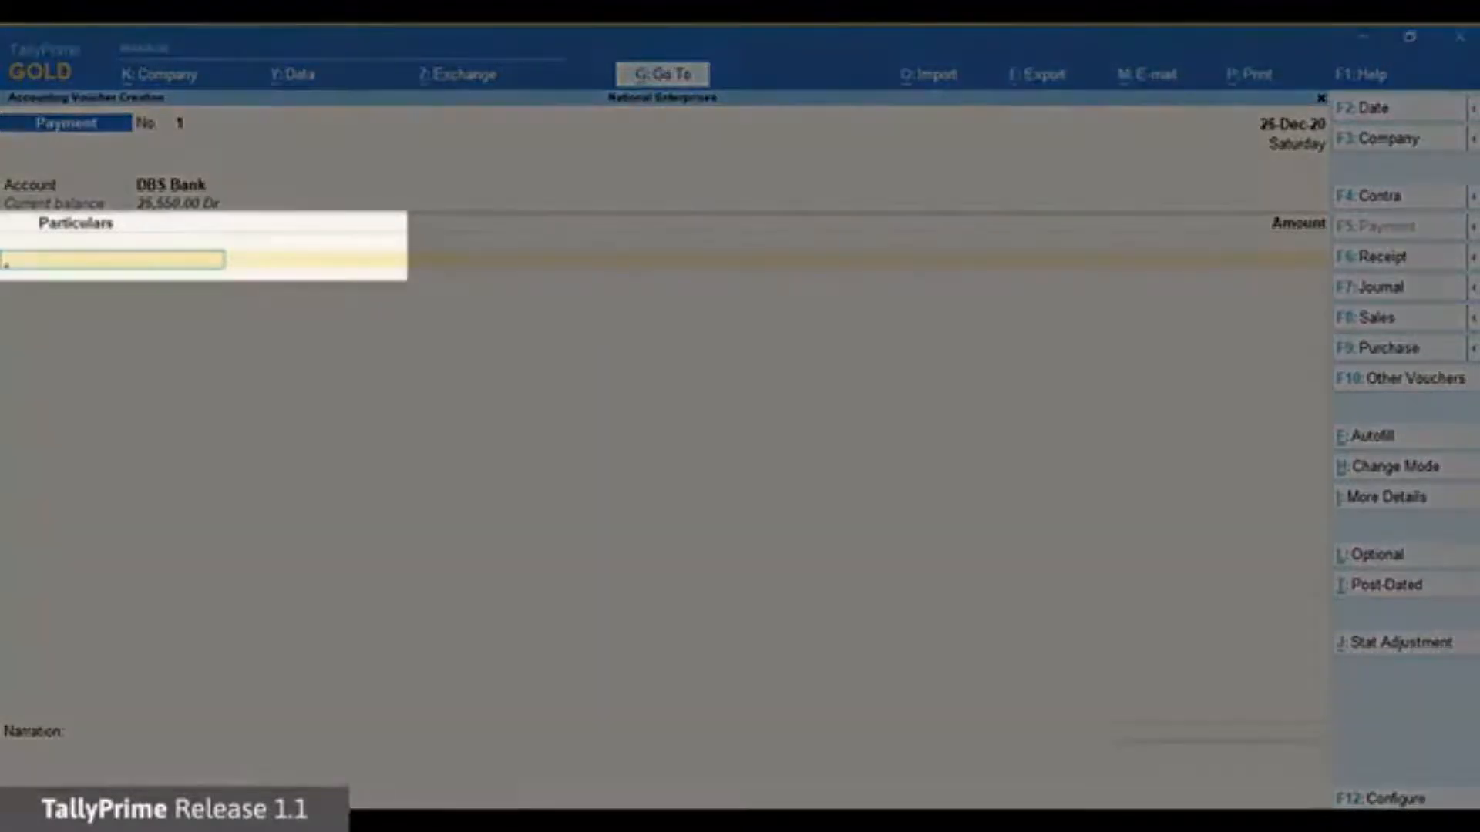
text(Ga)
key(Return)
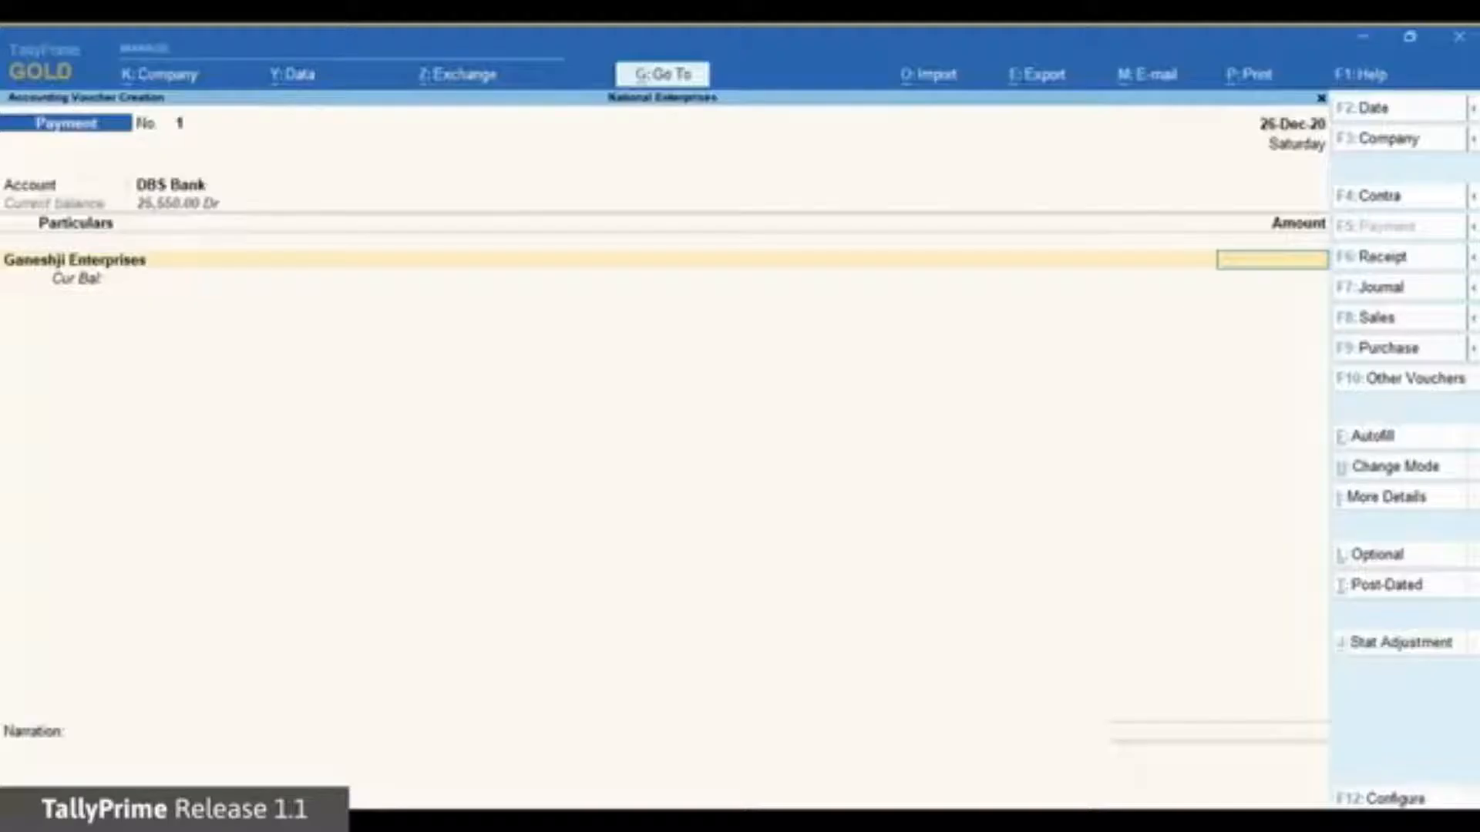
text(10000)
key(Return)
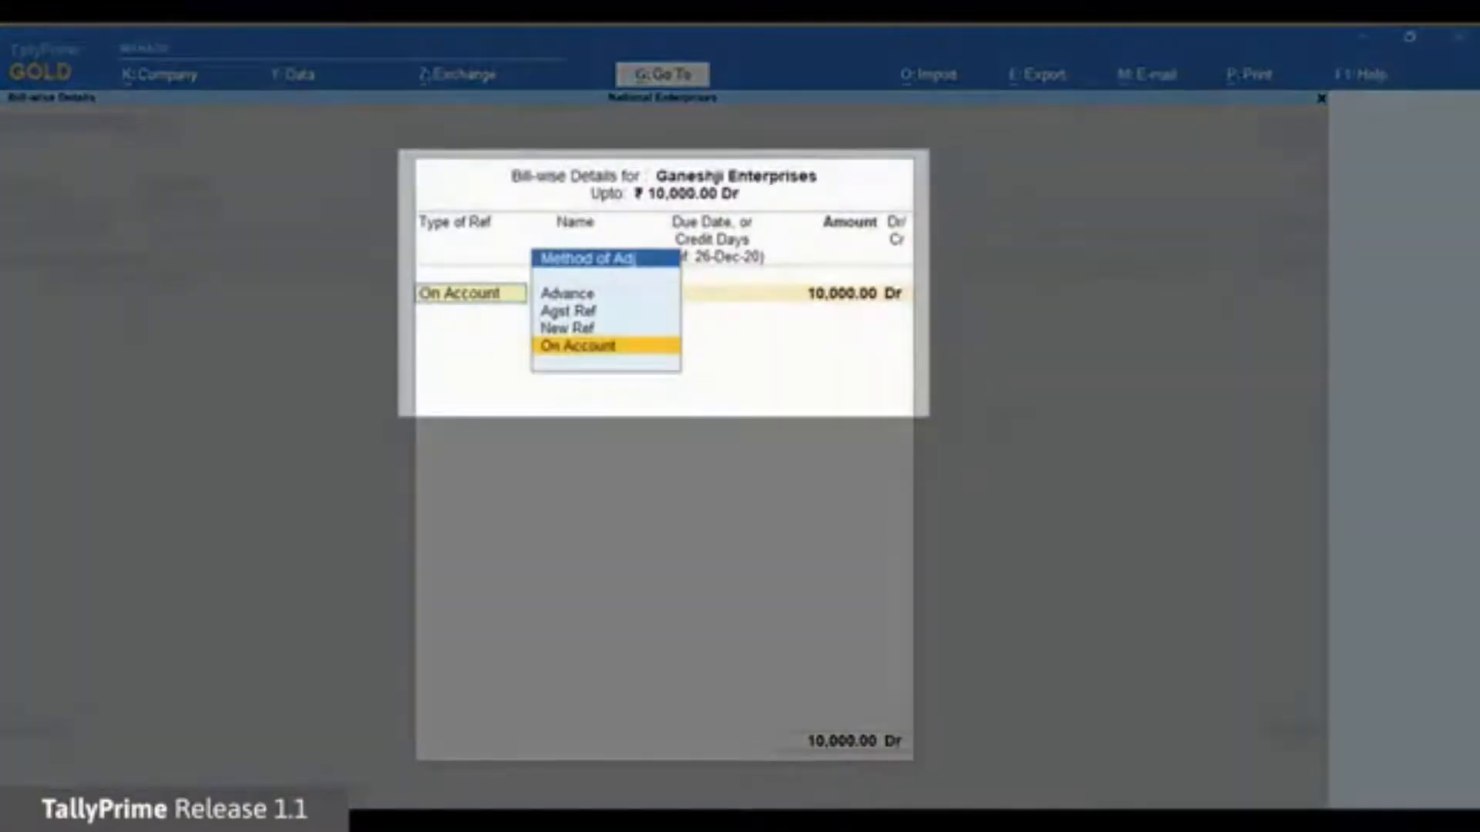
Record the bill-wise allocation as an Advance named Adv Ref 1.
key(Up)
key(Up)
key(Up)
key(Return)
text(Adv Ref 1)
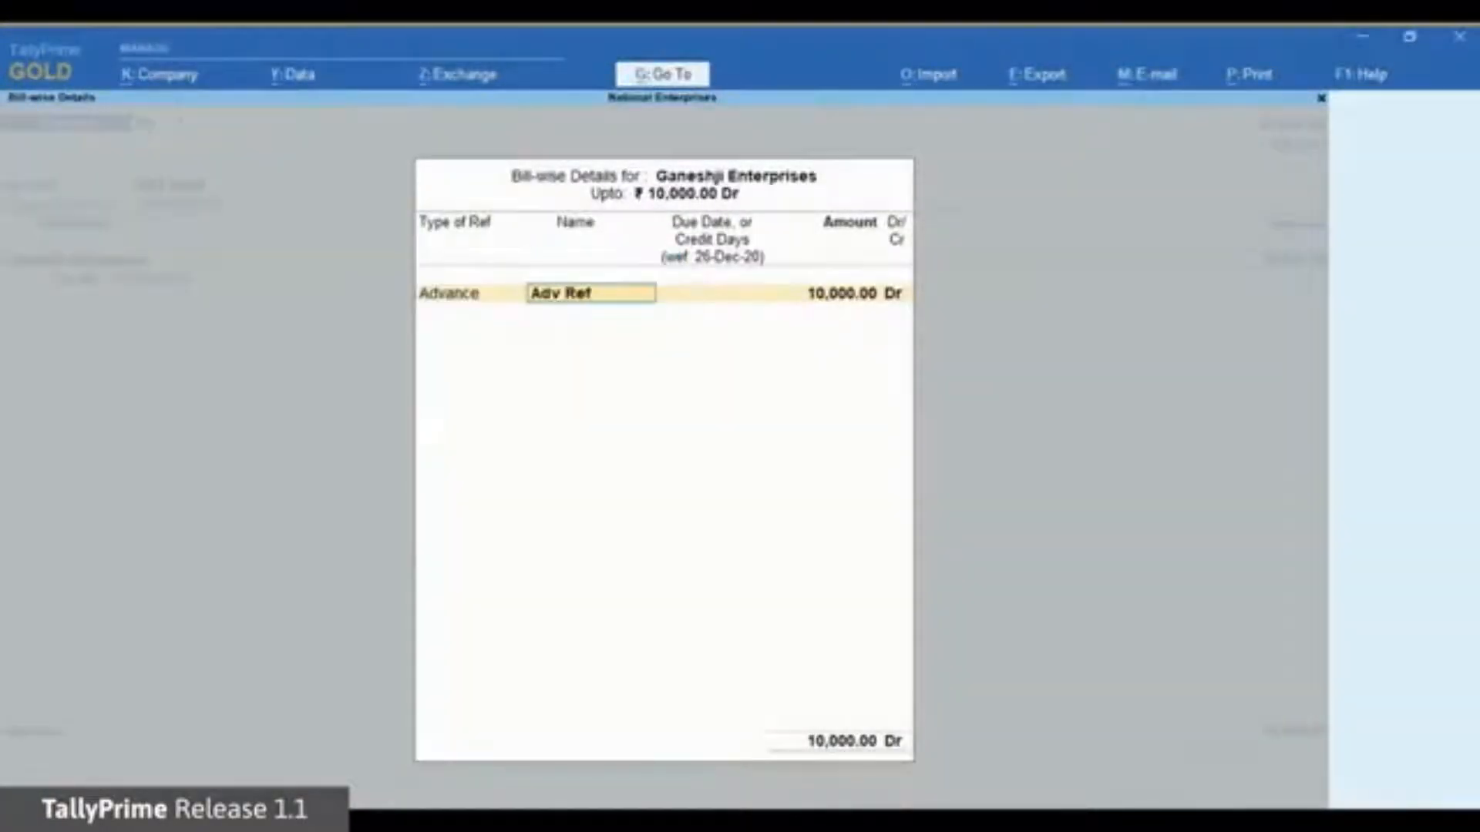
key(Return)
key(Return)
key(Return)
key(Return)
key(Return)
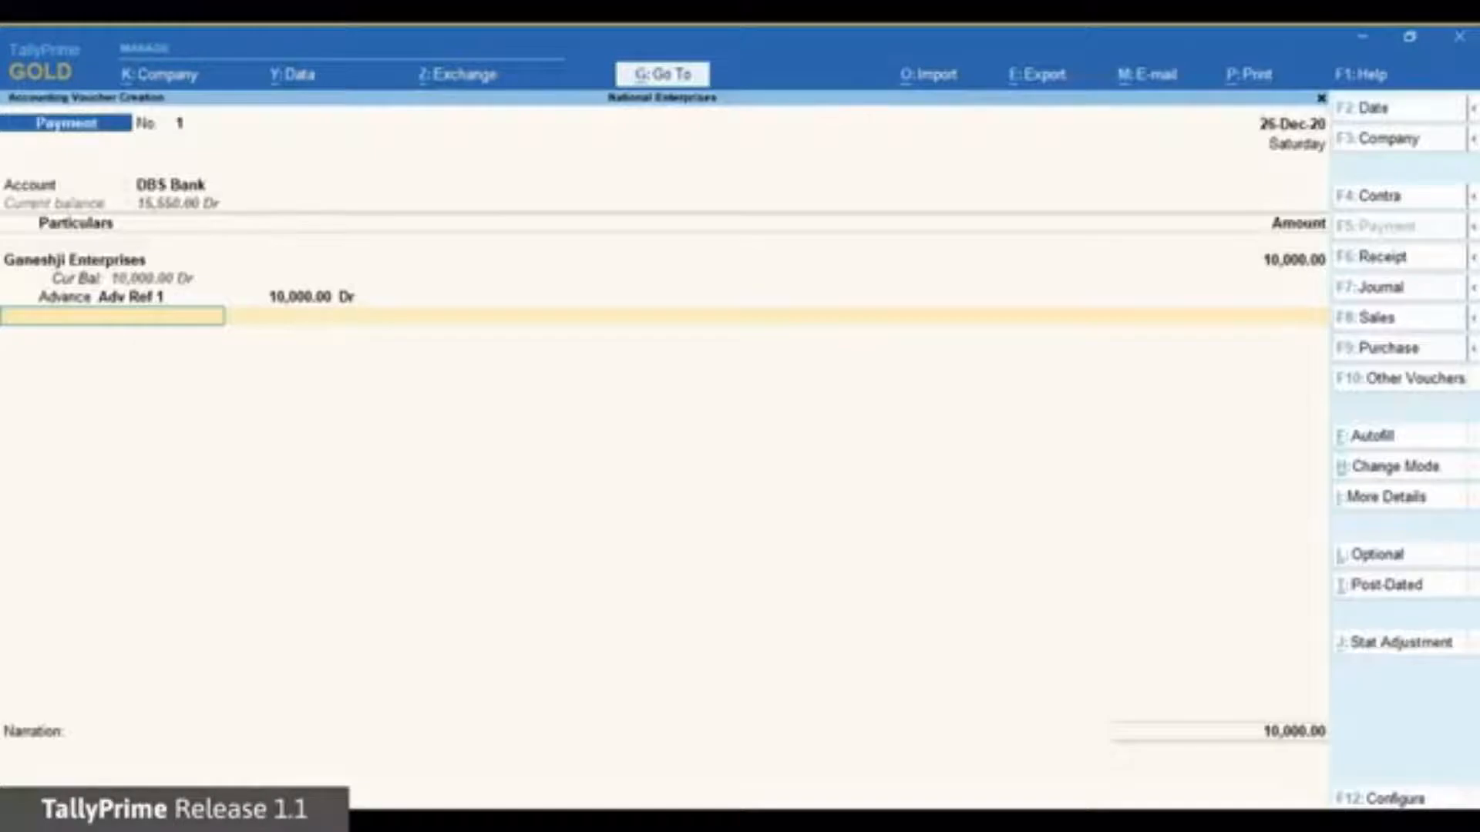
key(Return)
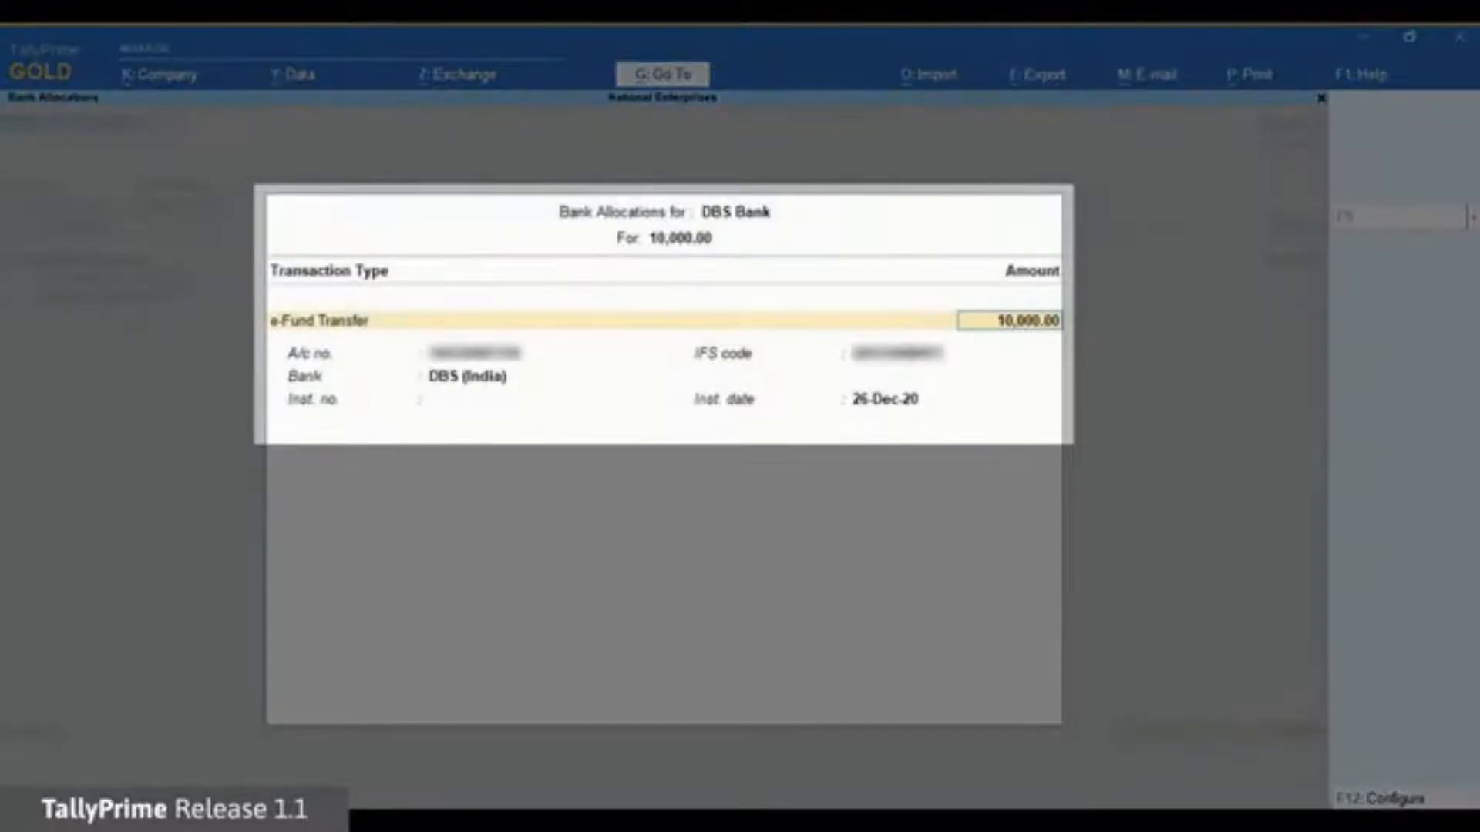
Accept the bank allocation, add narration 'This is advance payment', and save the voucher.
key(Return)
key(Return)
key(Return)
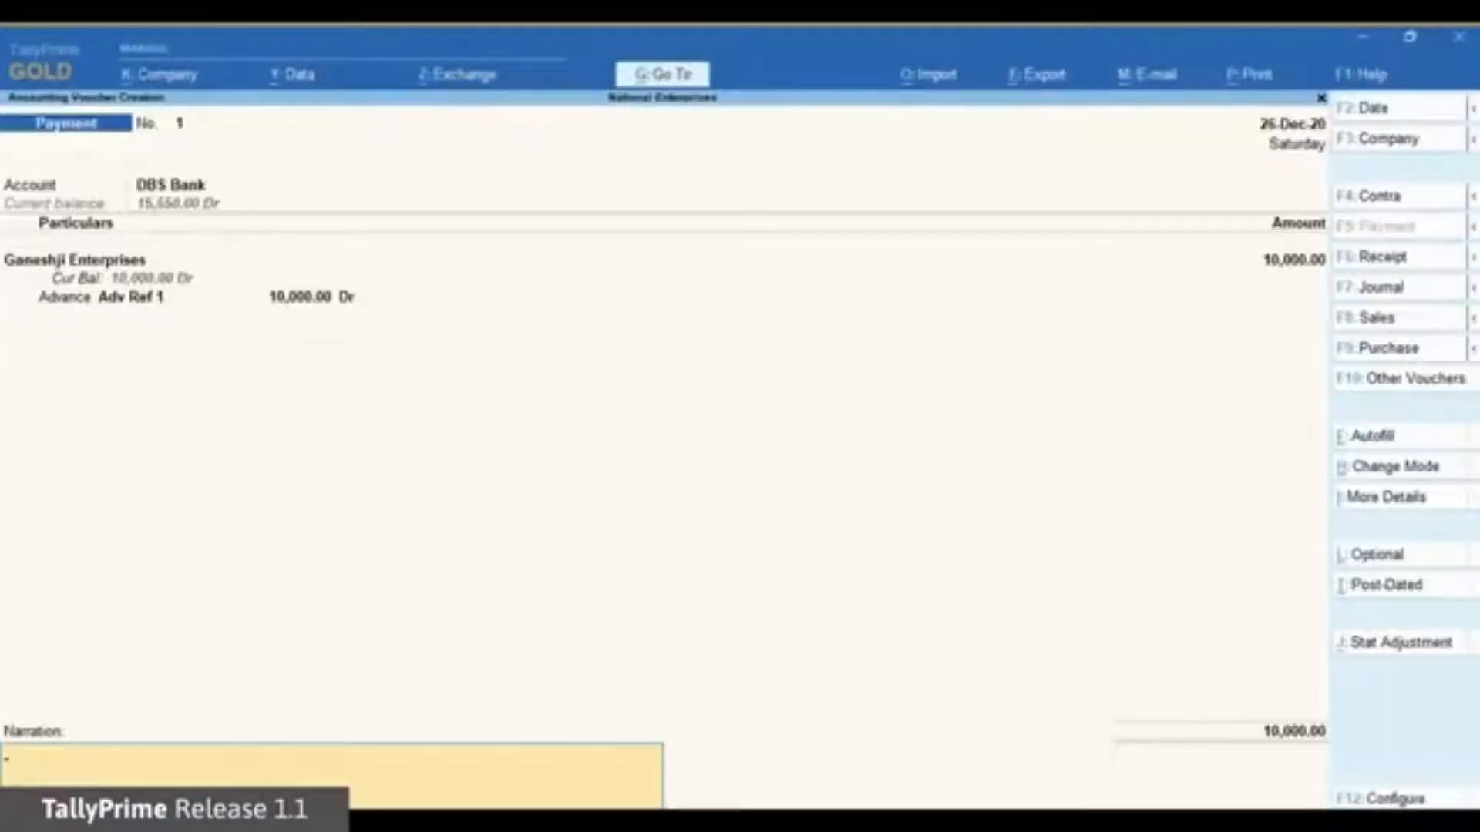
text(This is advance pay)
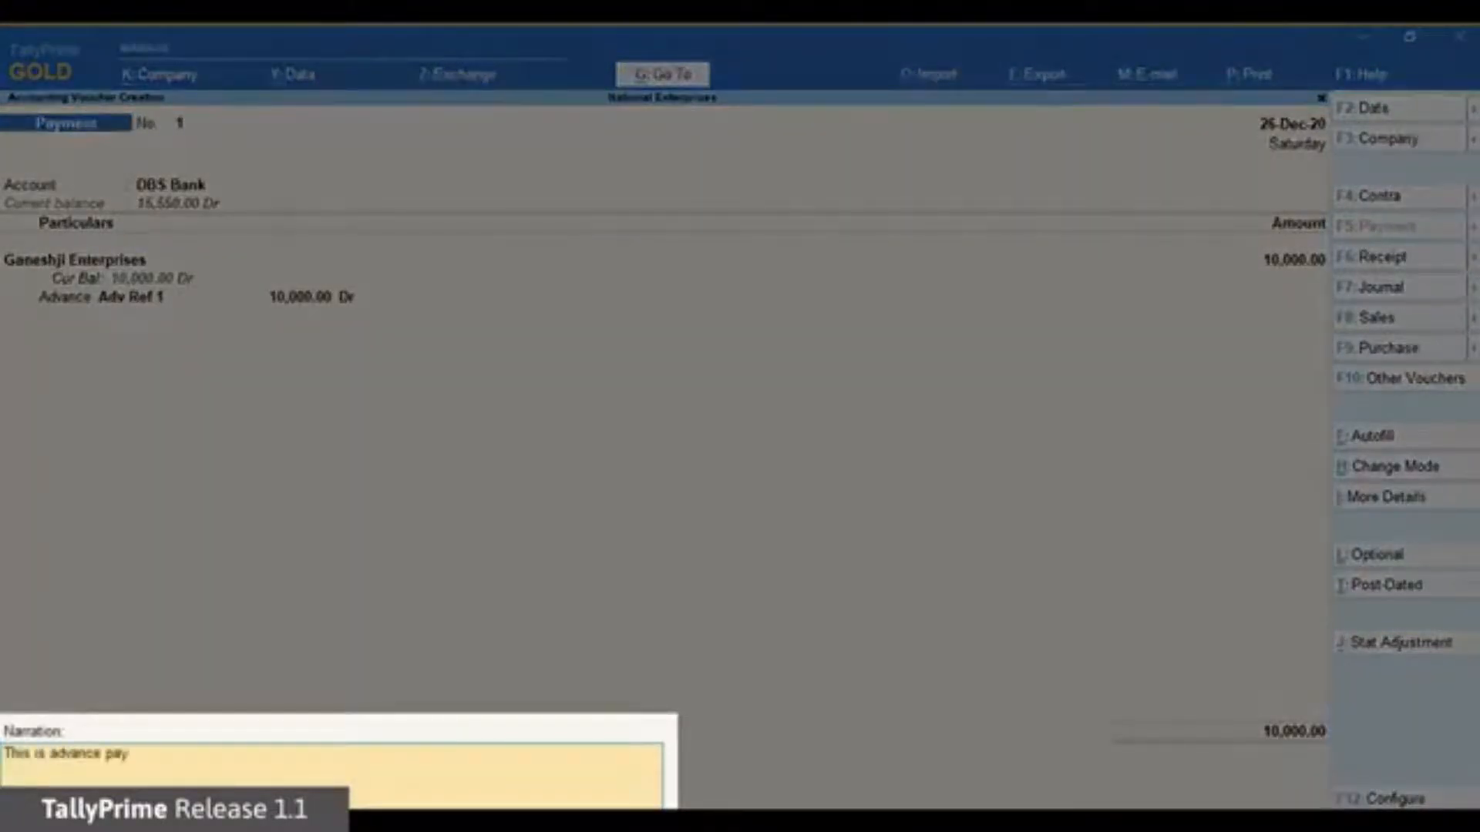
text(ment)
key(Return)
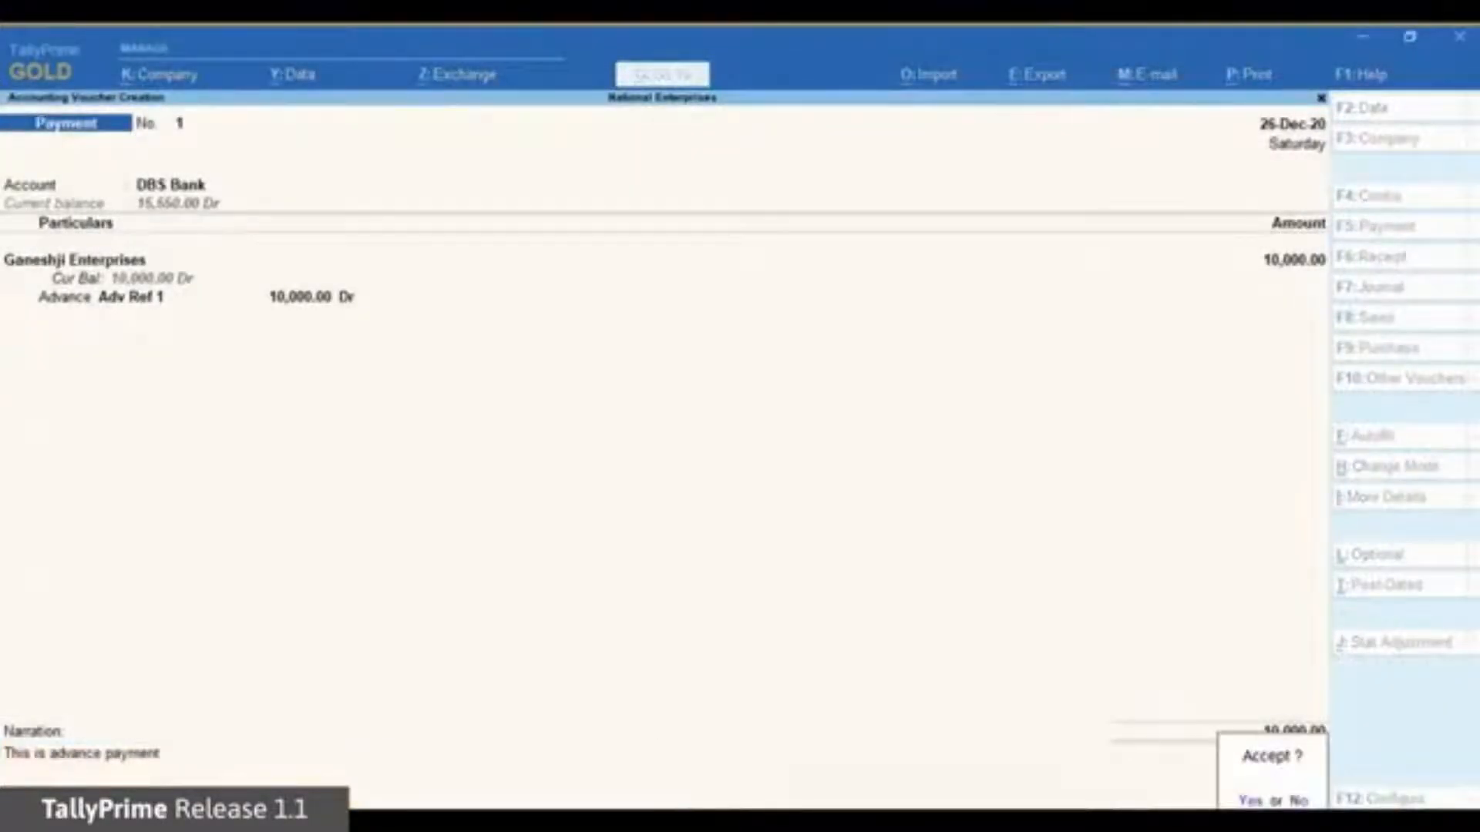
key(Return)
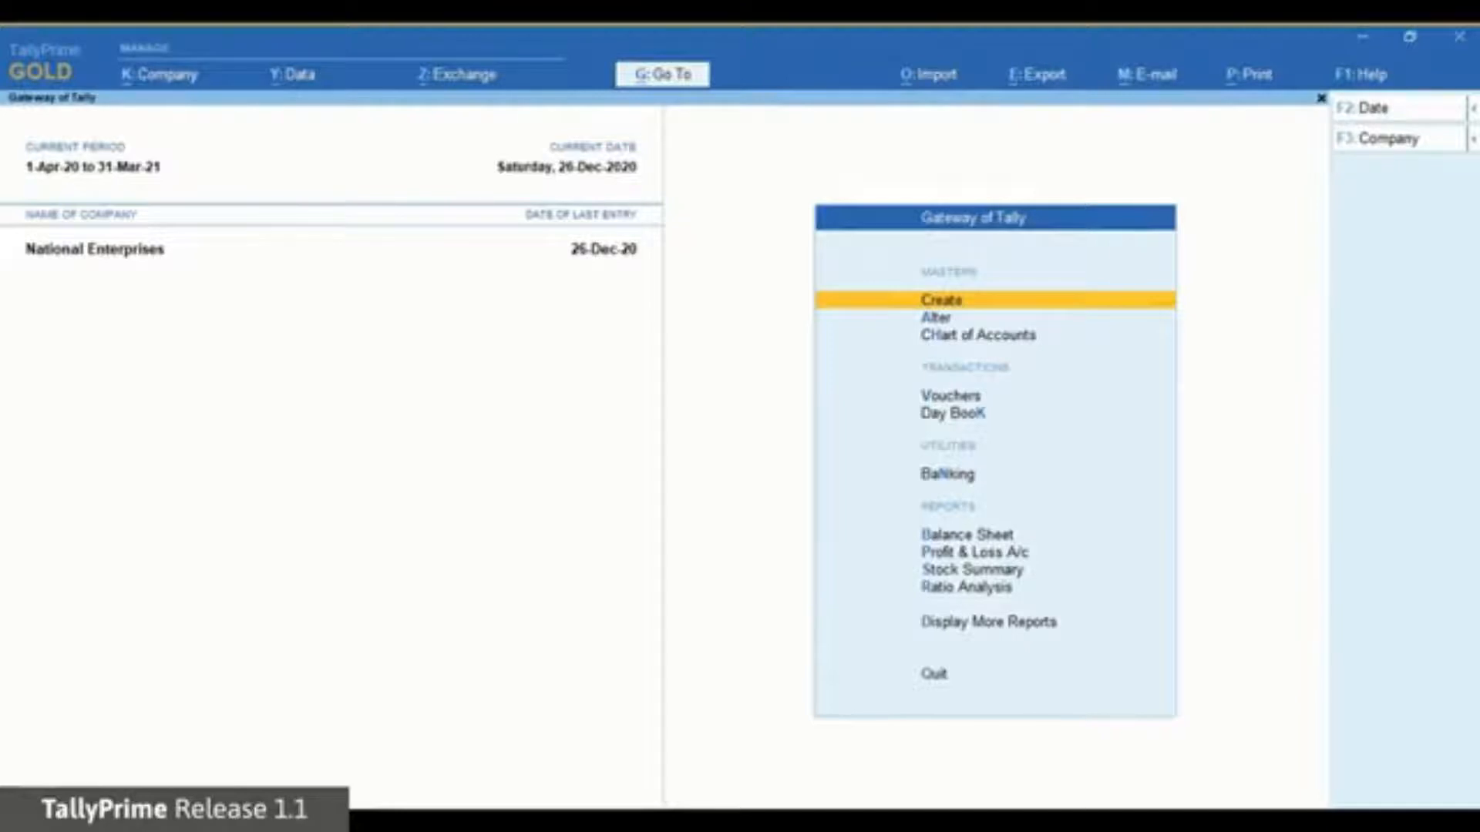
Back out of the mistakenly opened Company Alteration, then open Users and Passwords.
key(alt+k)
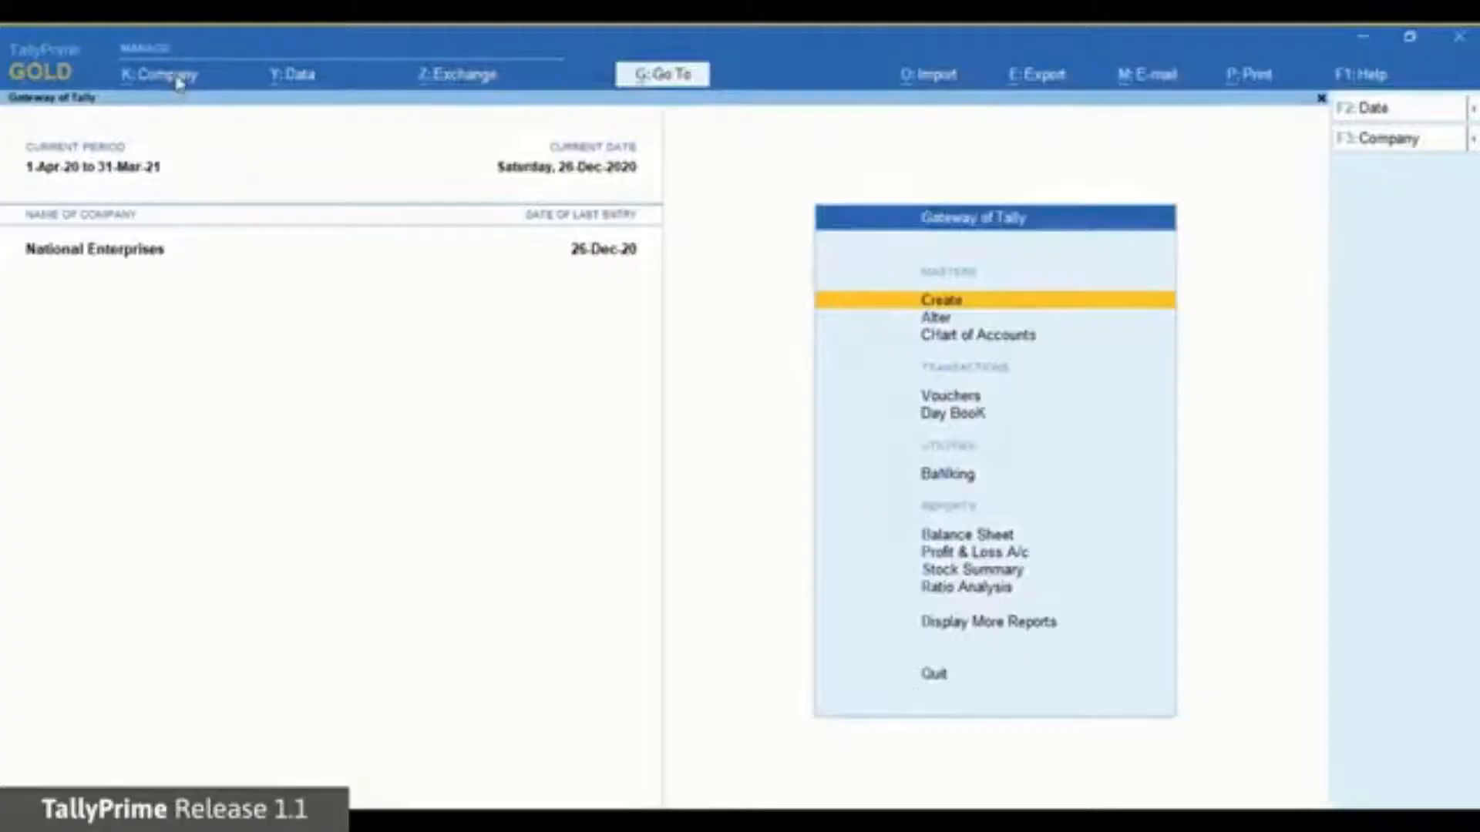
click(172, 74)
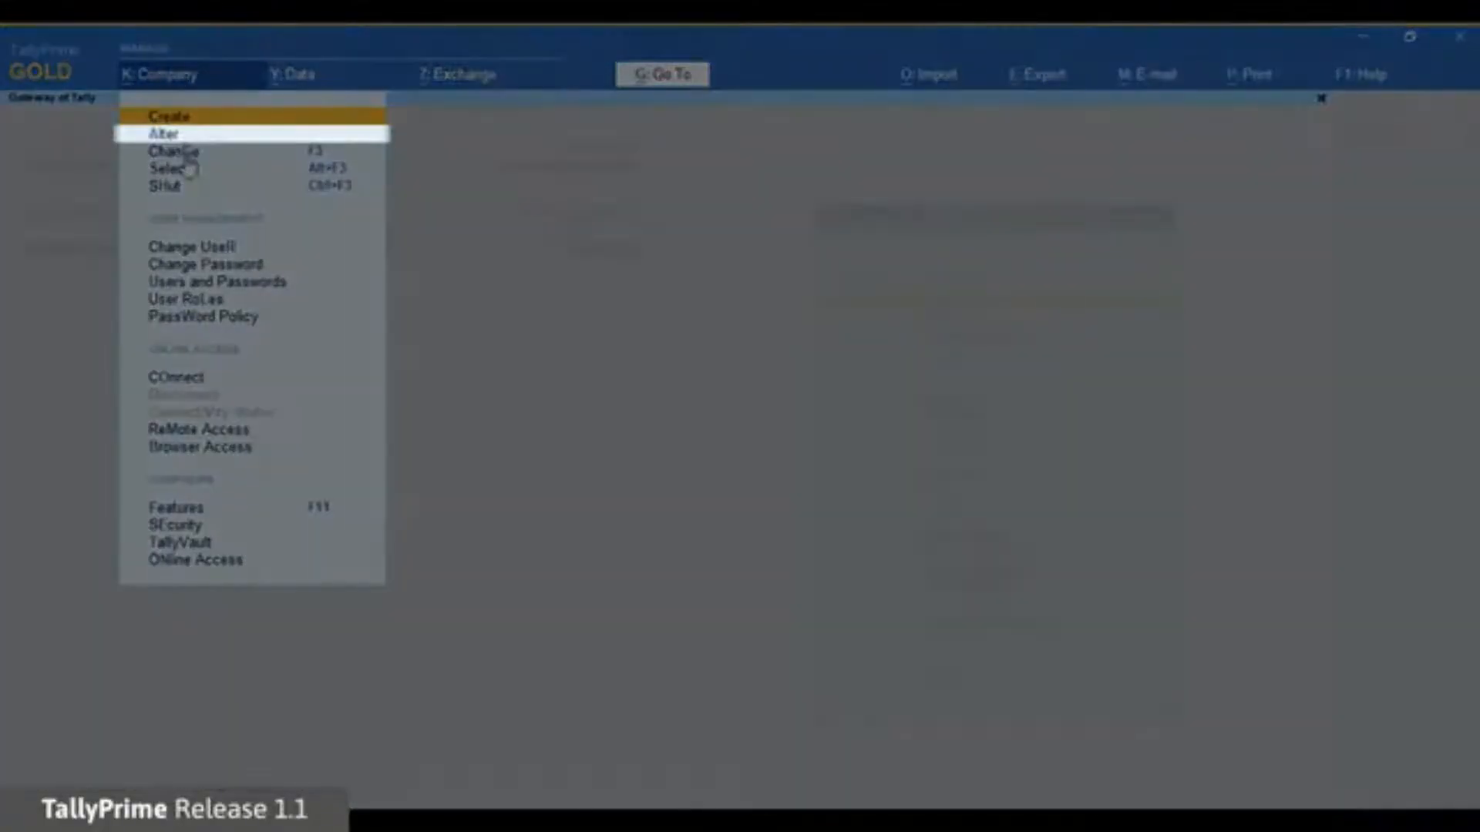
click(167, 134)
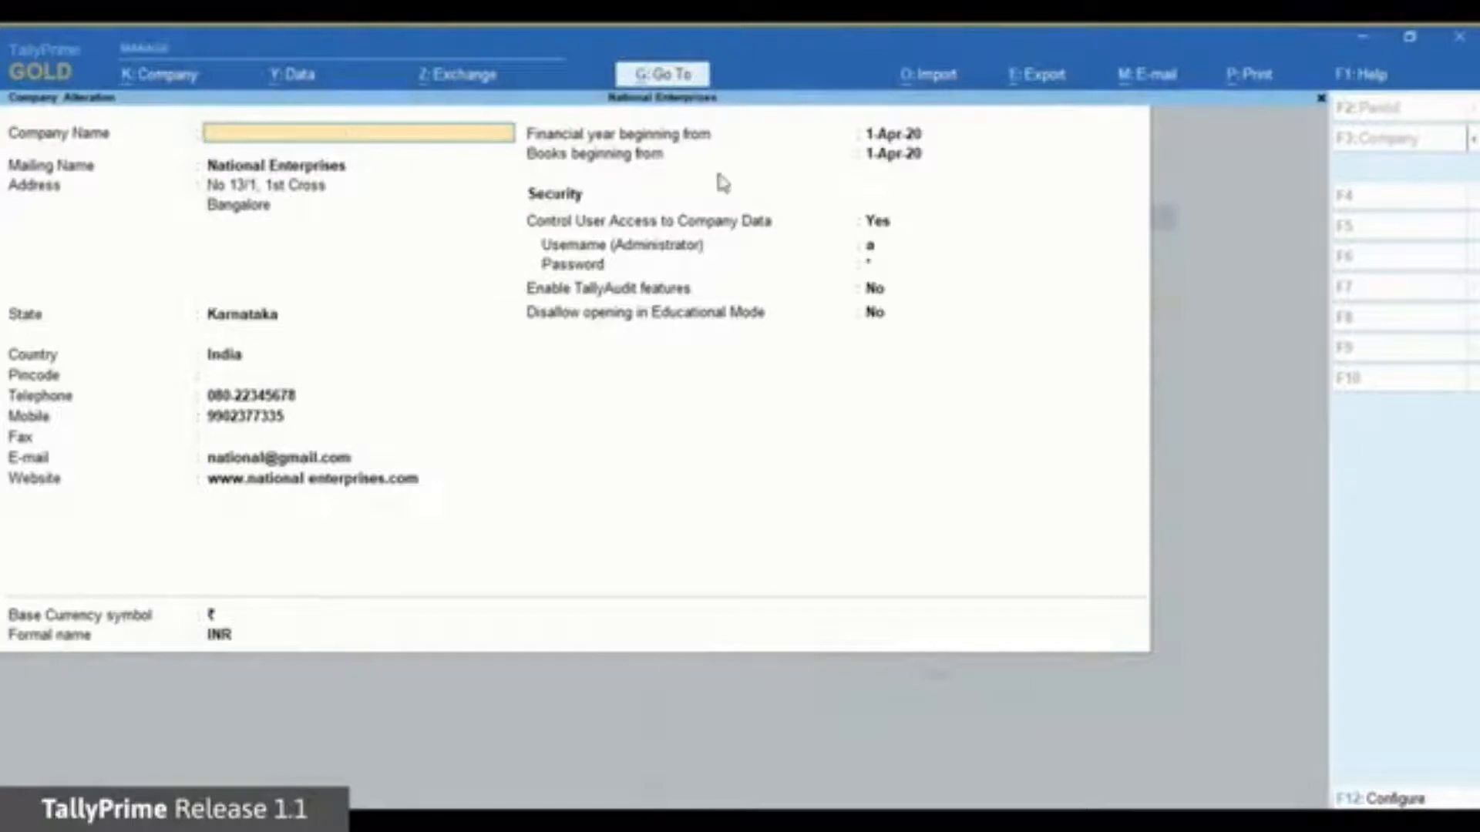
key(Escape)
key(y)
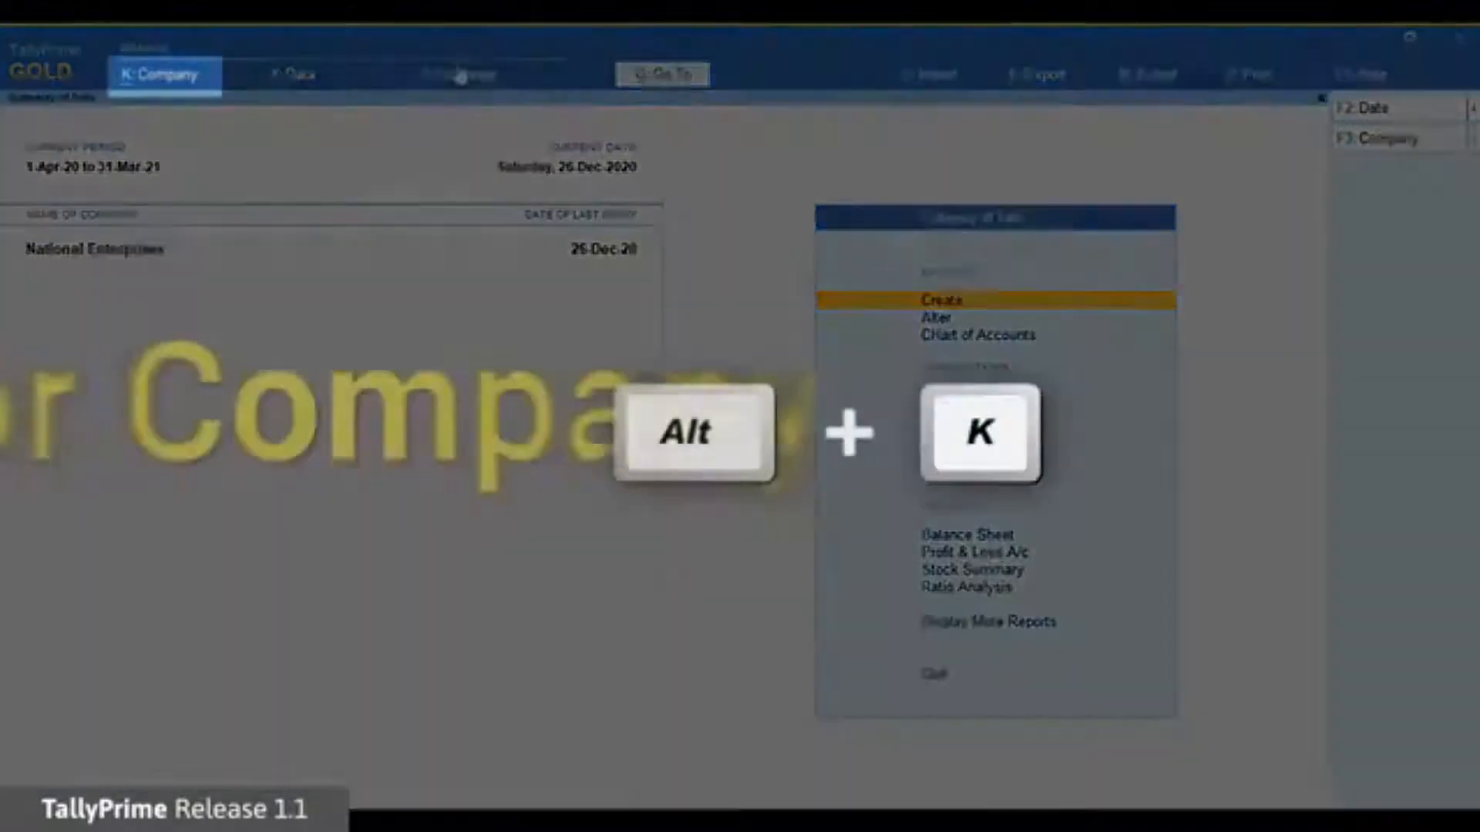
click(162, 83)
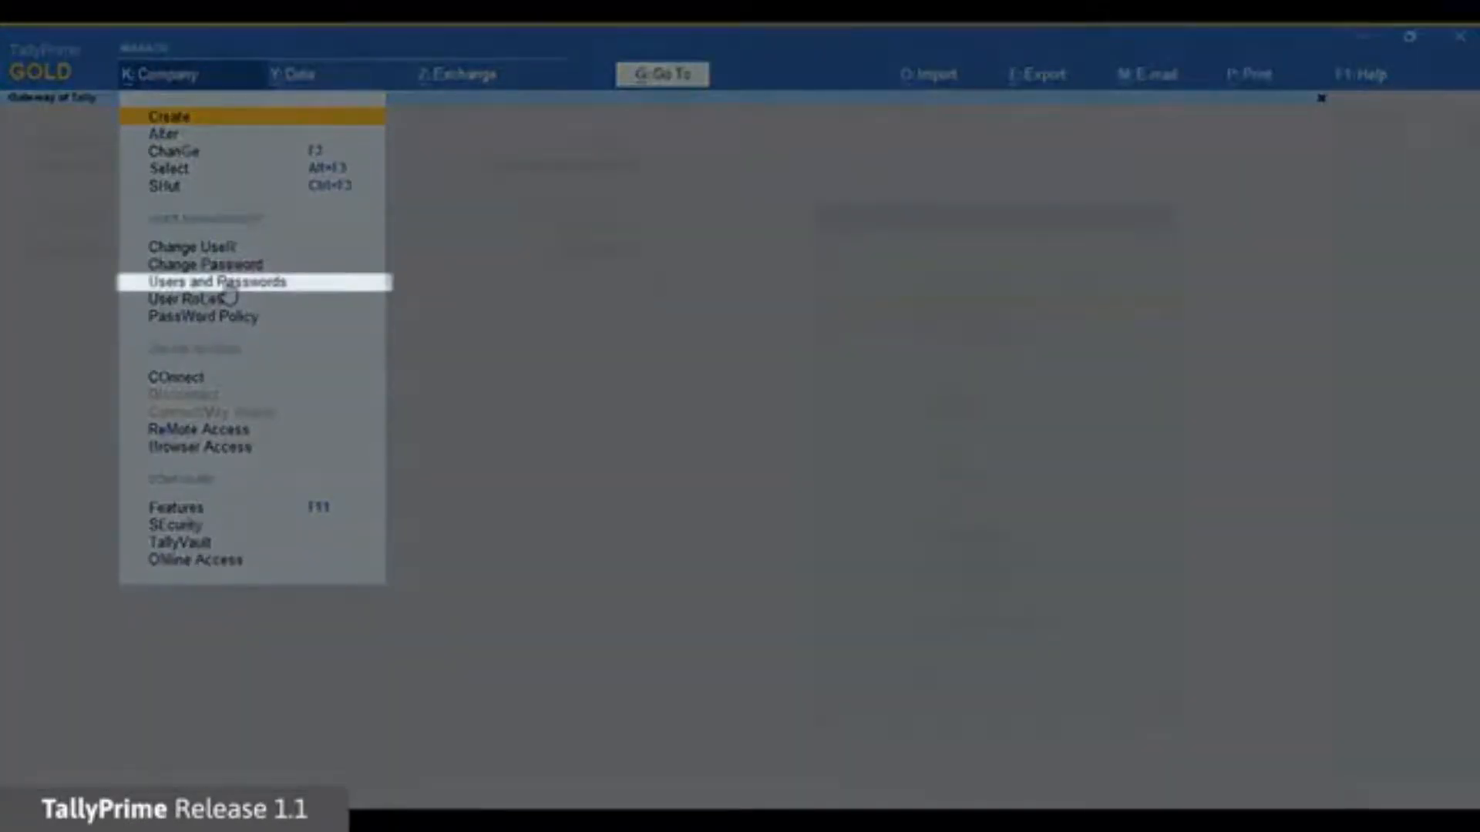
click(227, 285)
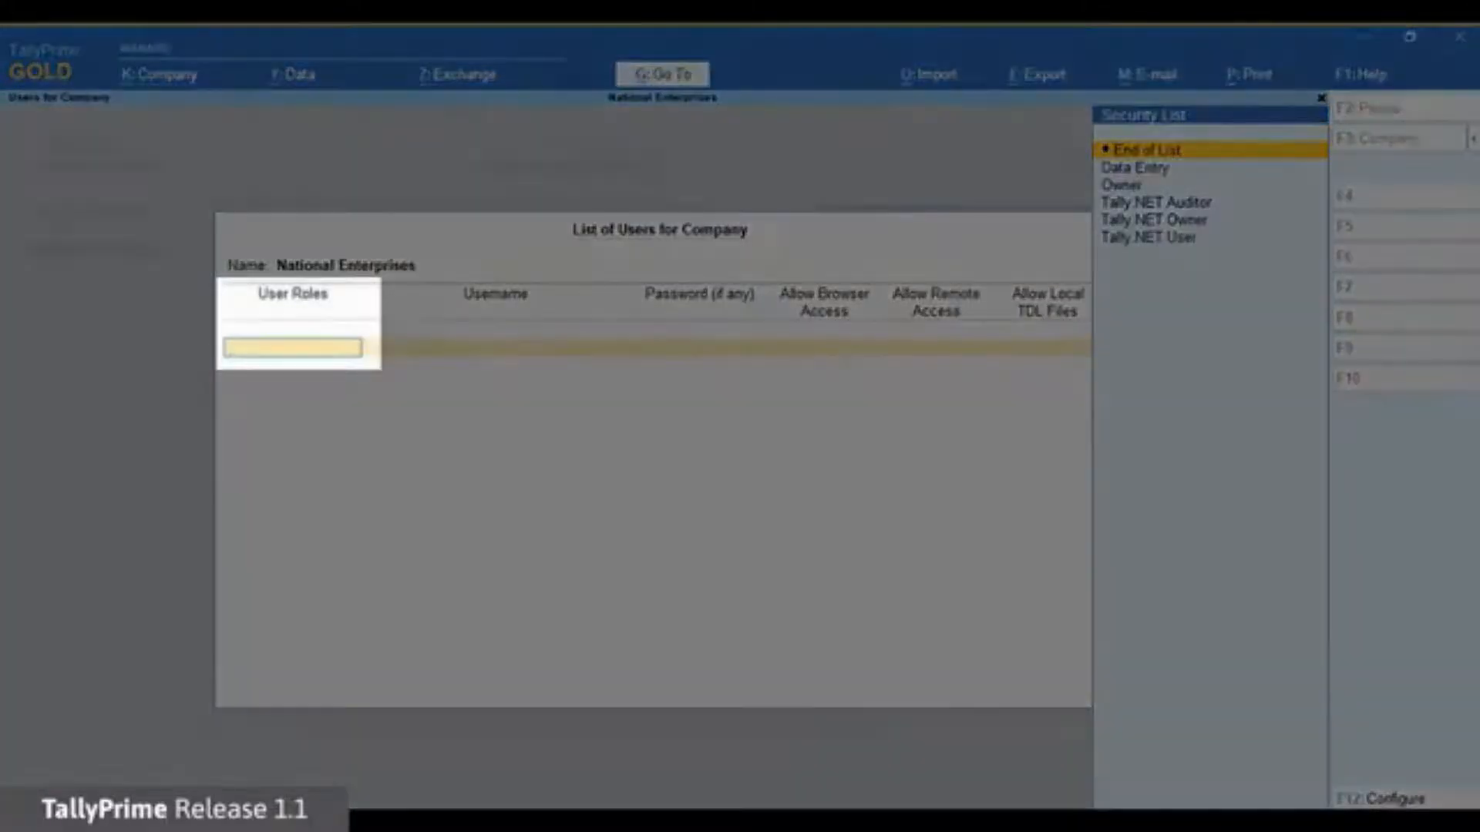
Add a Tally.NET User role row linked to an account user and save the user list.
key(Down)
key(Down)
key(Down)
key(Down)
key(Down)
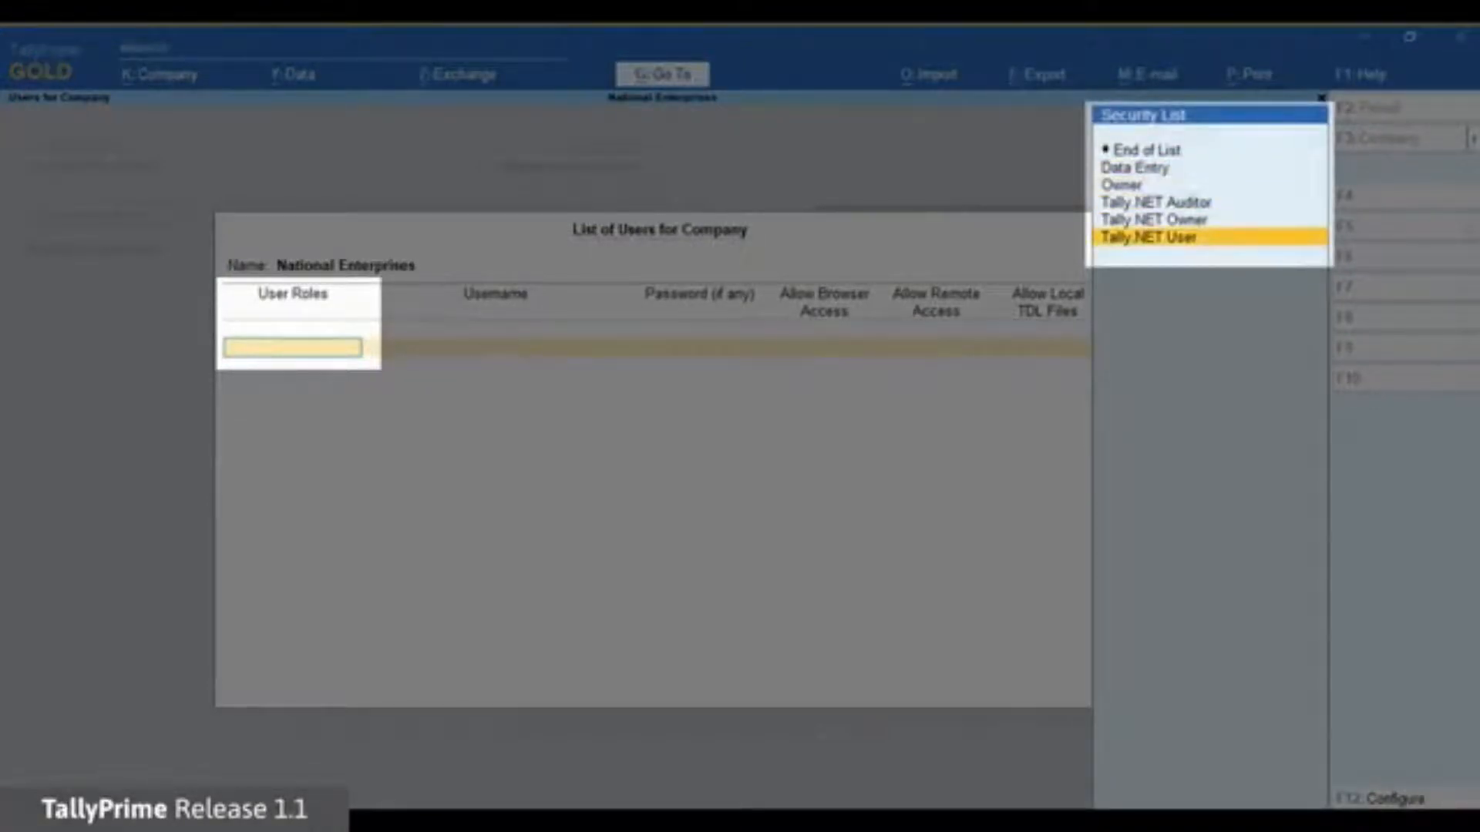
key(Up)
key(Down)
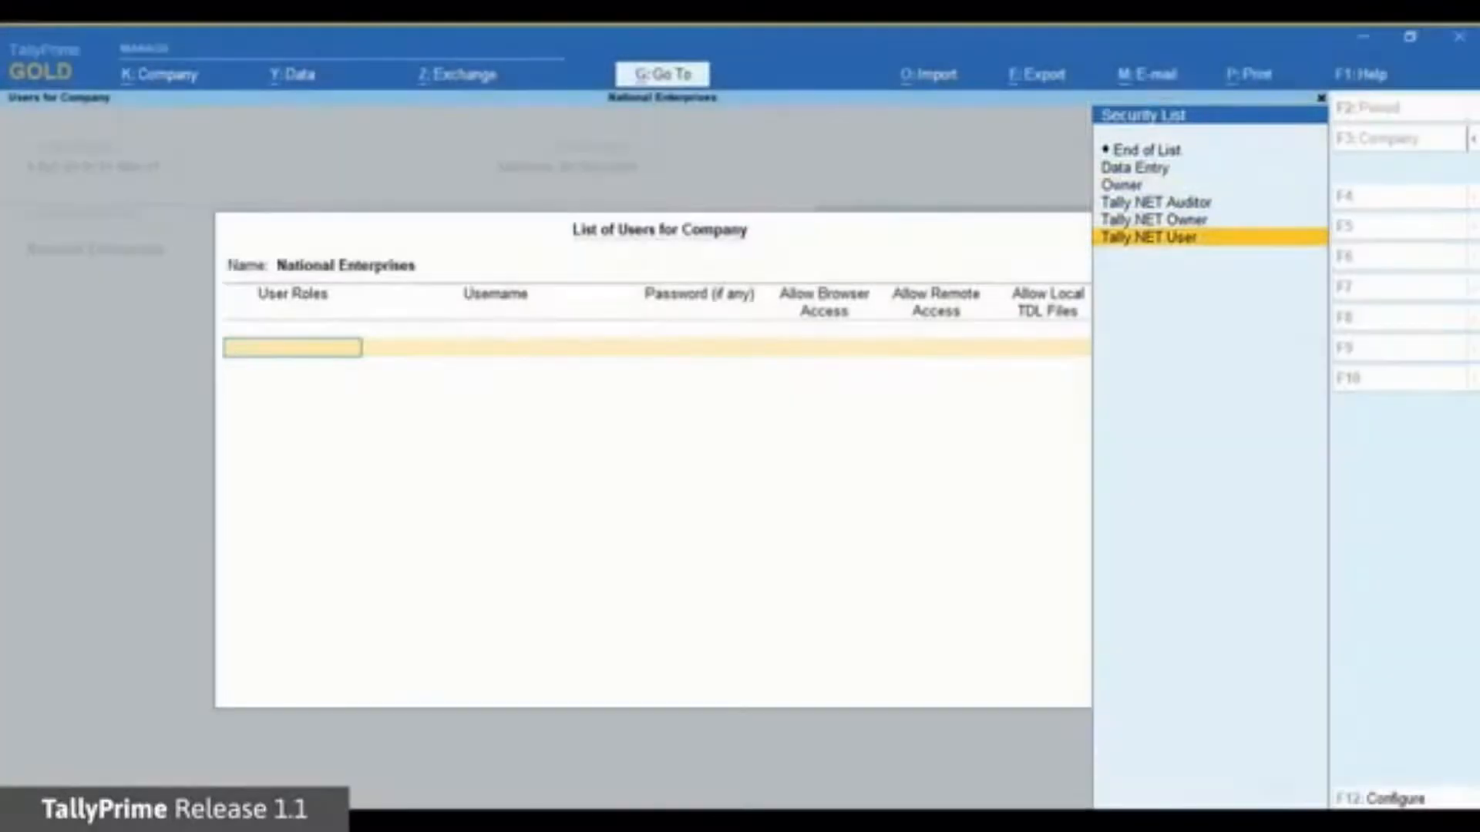
key(Return)
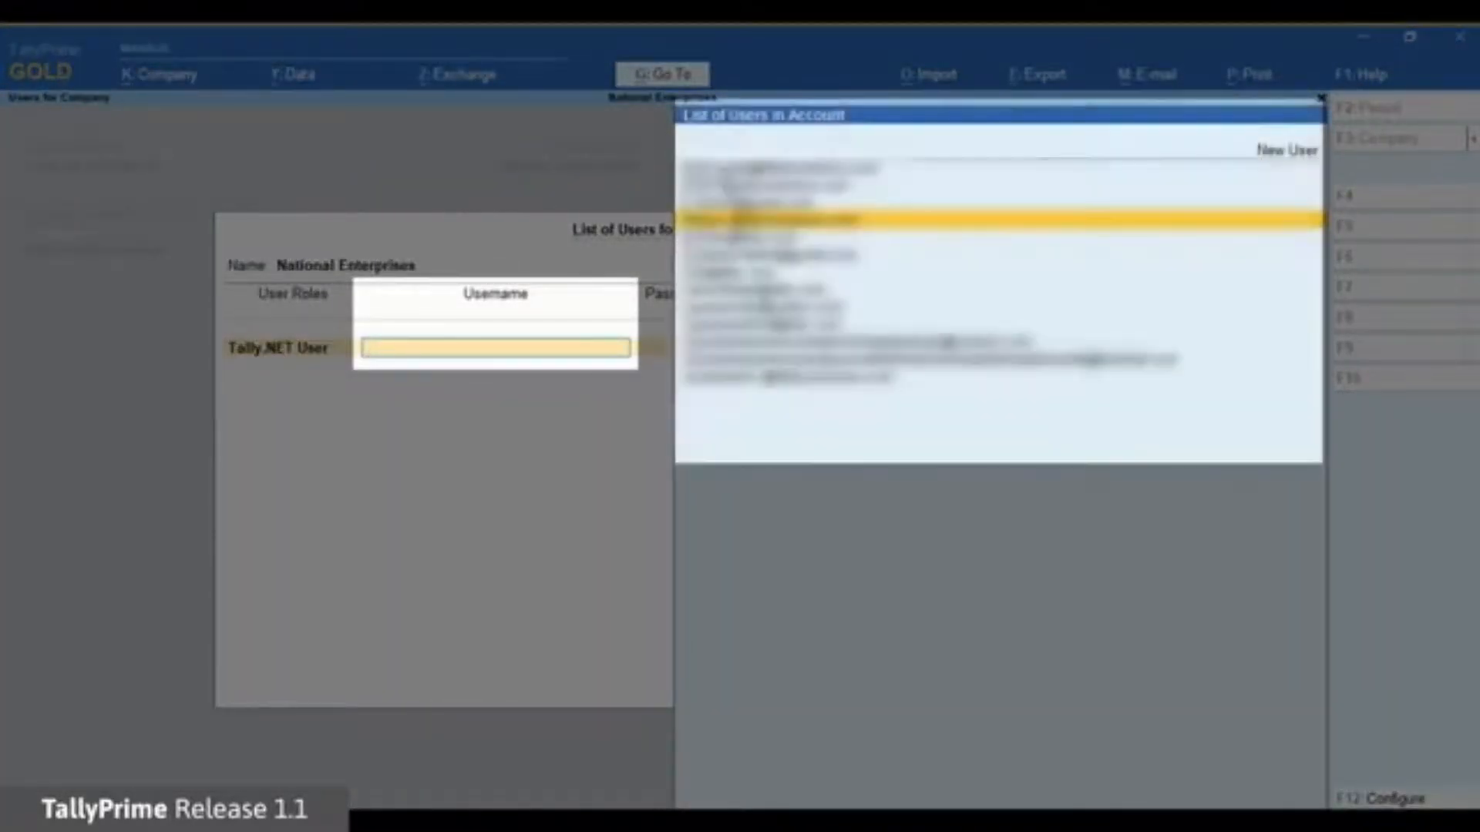
key(Down)
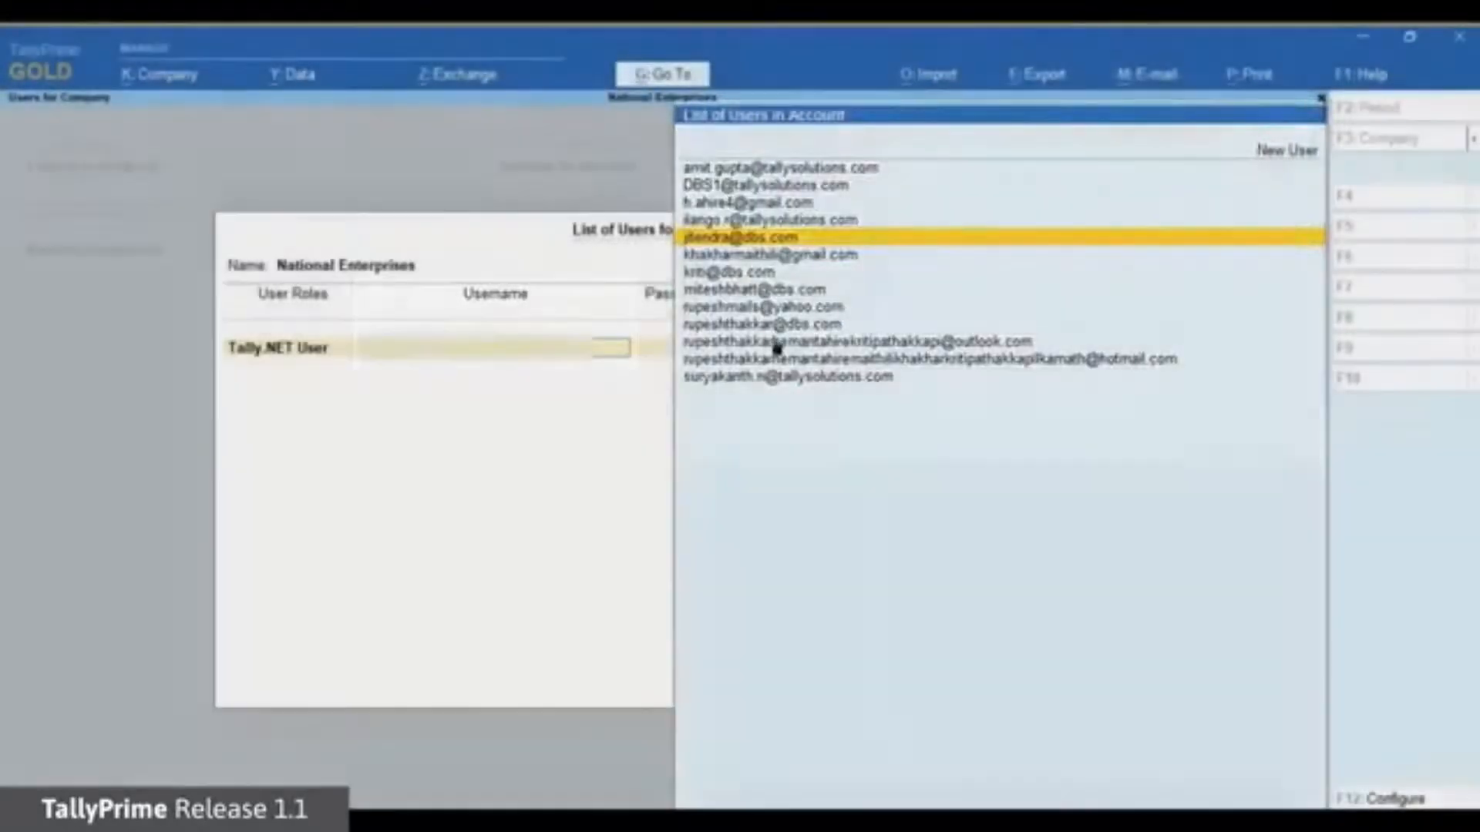
key(Return)
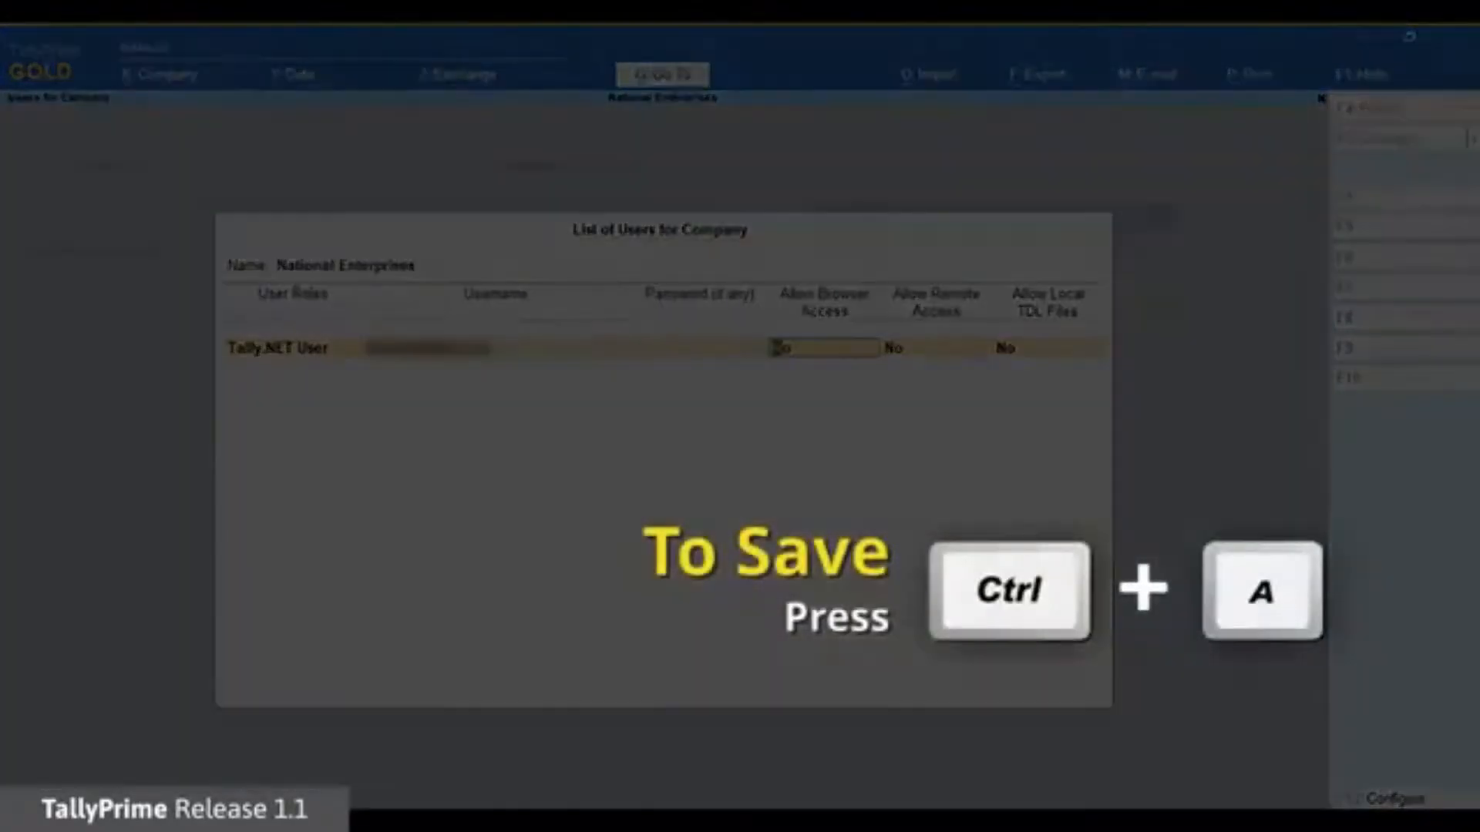
key(ctrl+a)
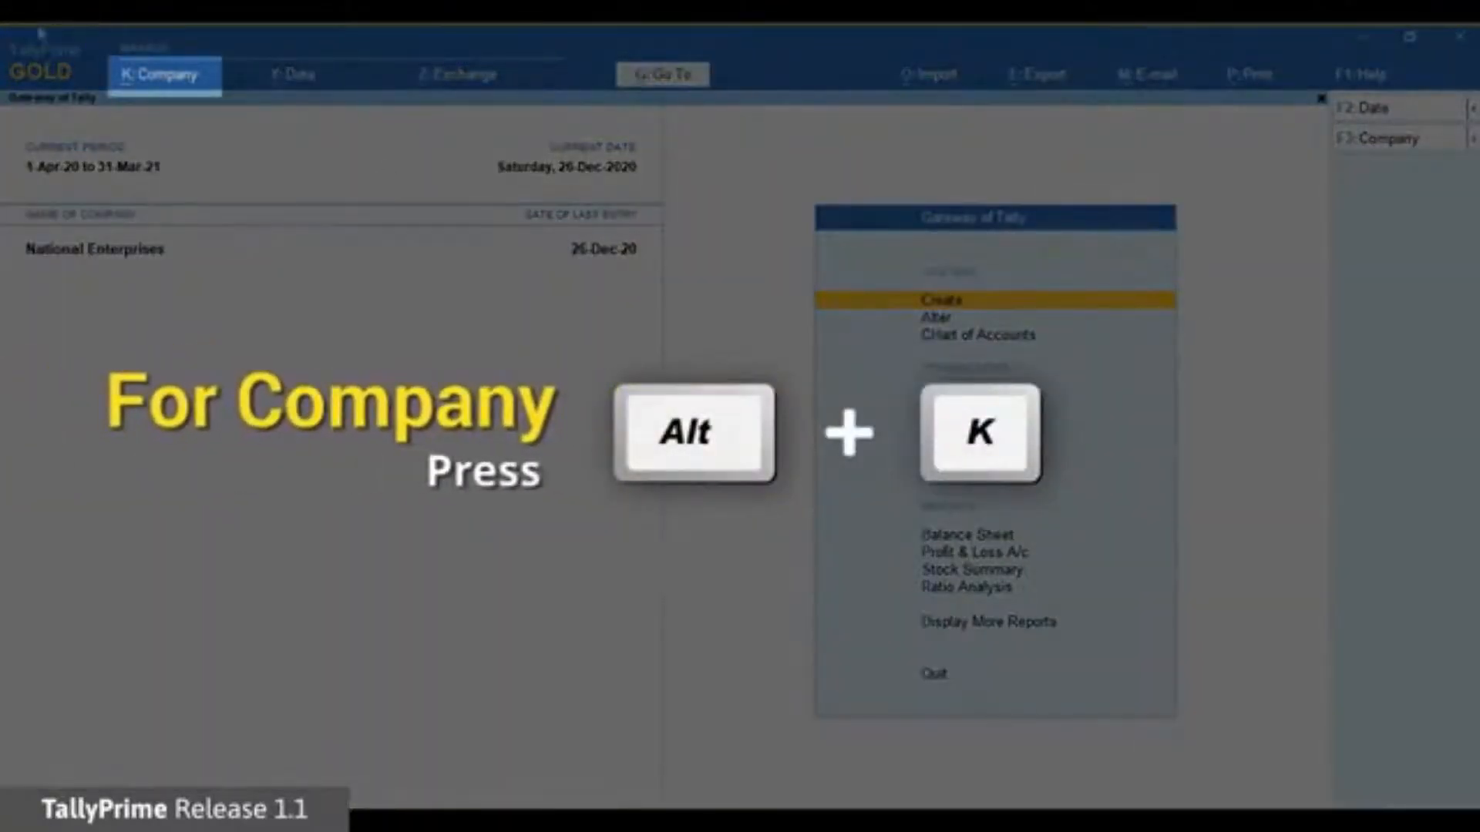
Switch National Enterprises' login to the new account user by entering that user's e-mail as username.
click(153, 87)
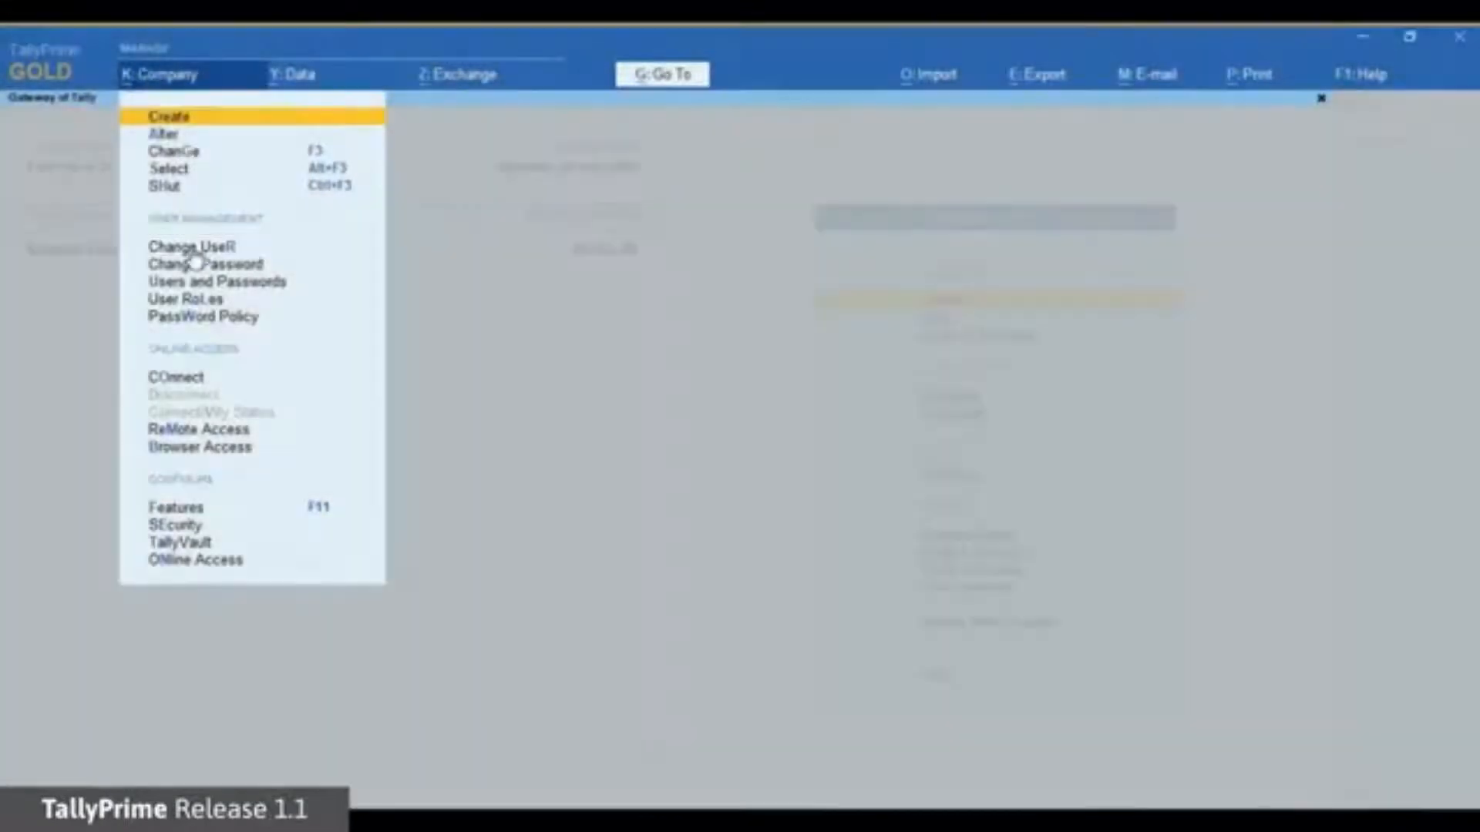
click(192, 248)
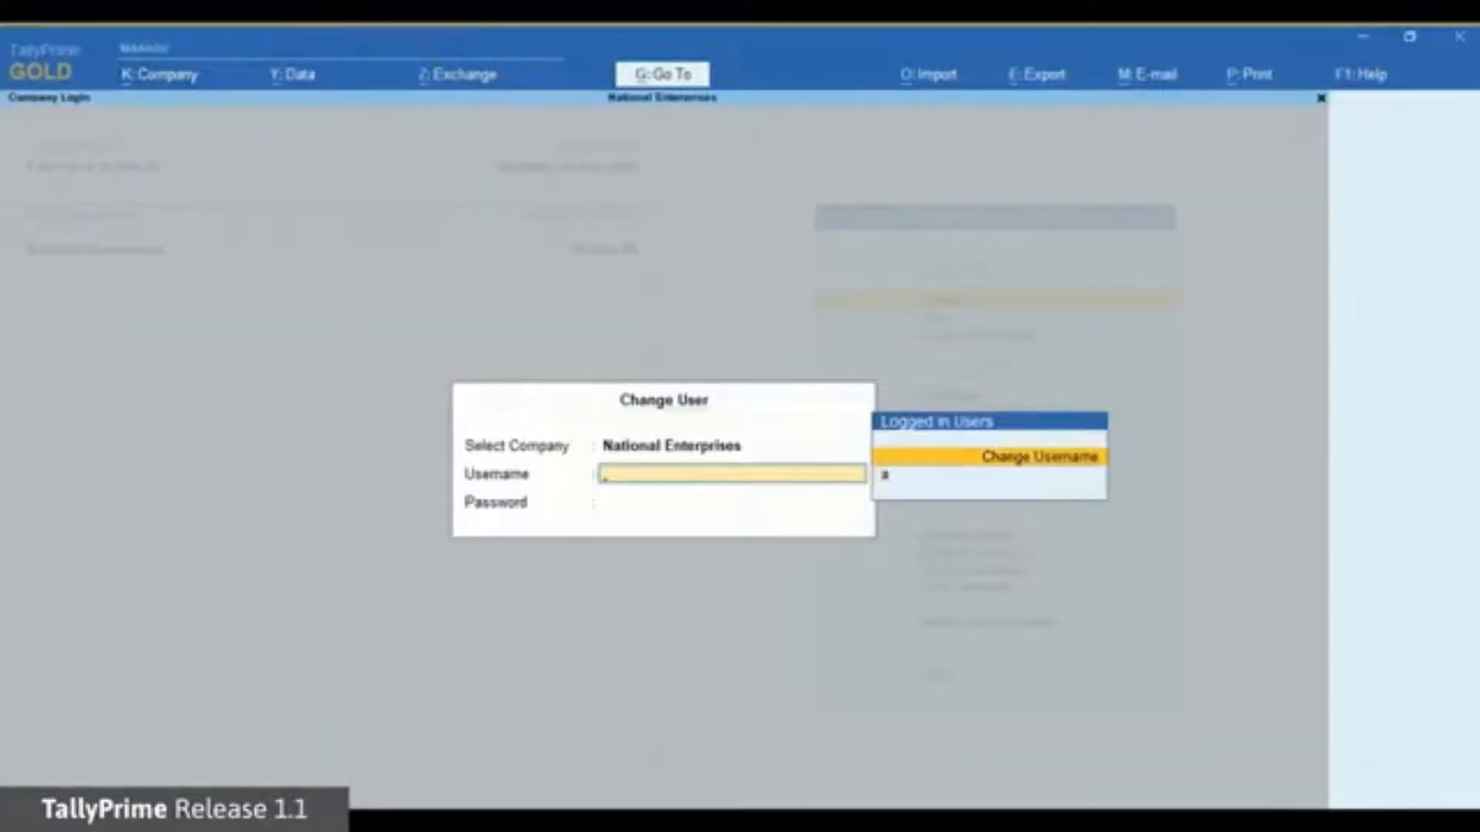
key(Return)
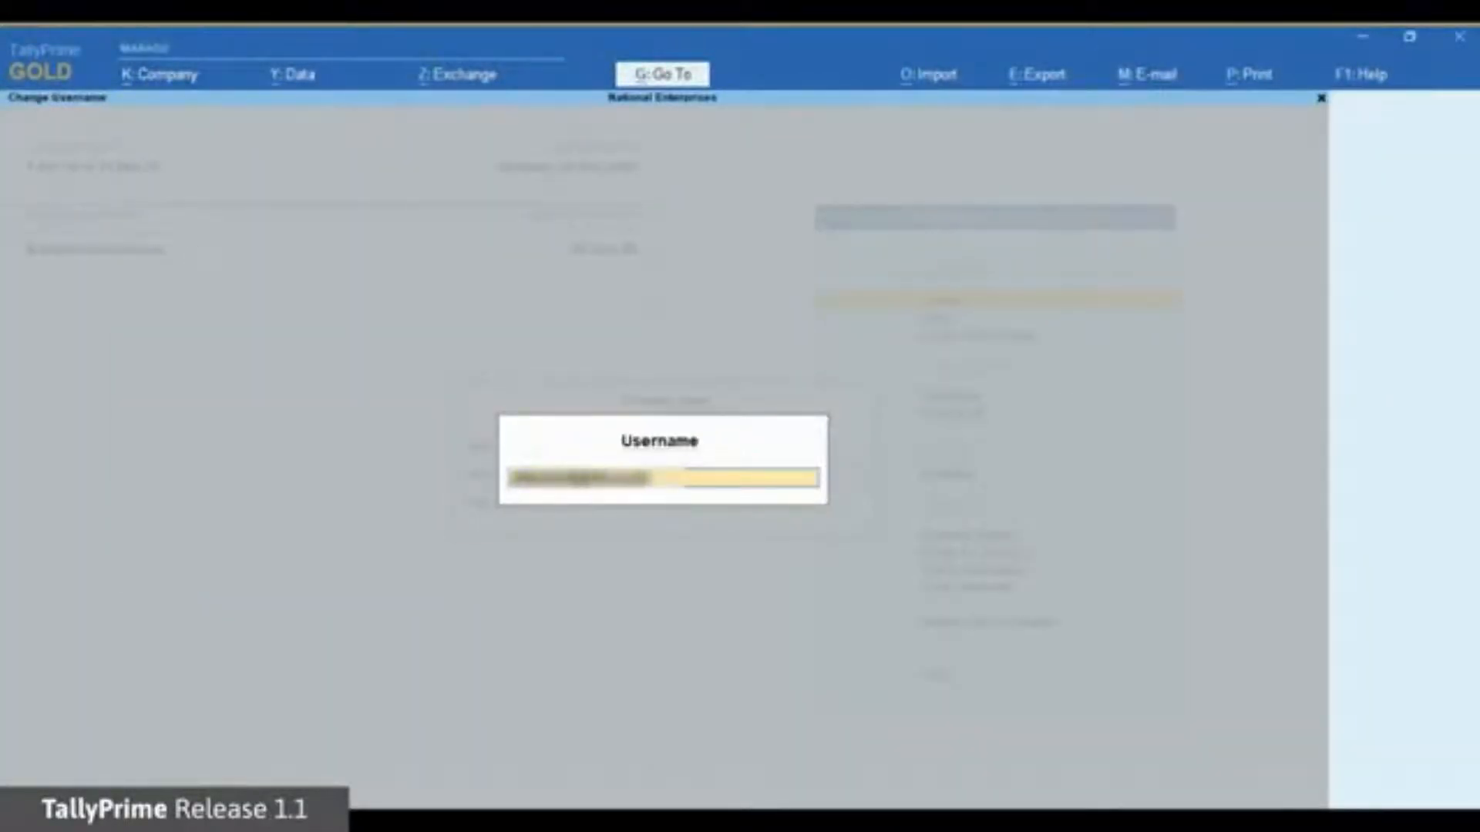
key(Return)
key(Return)
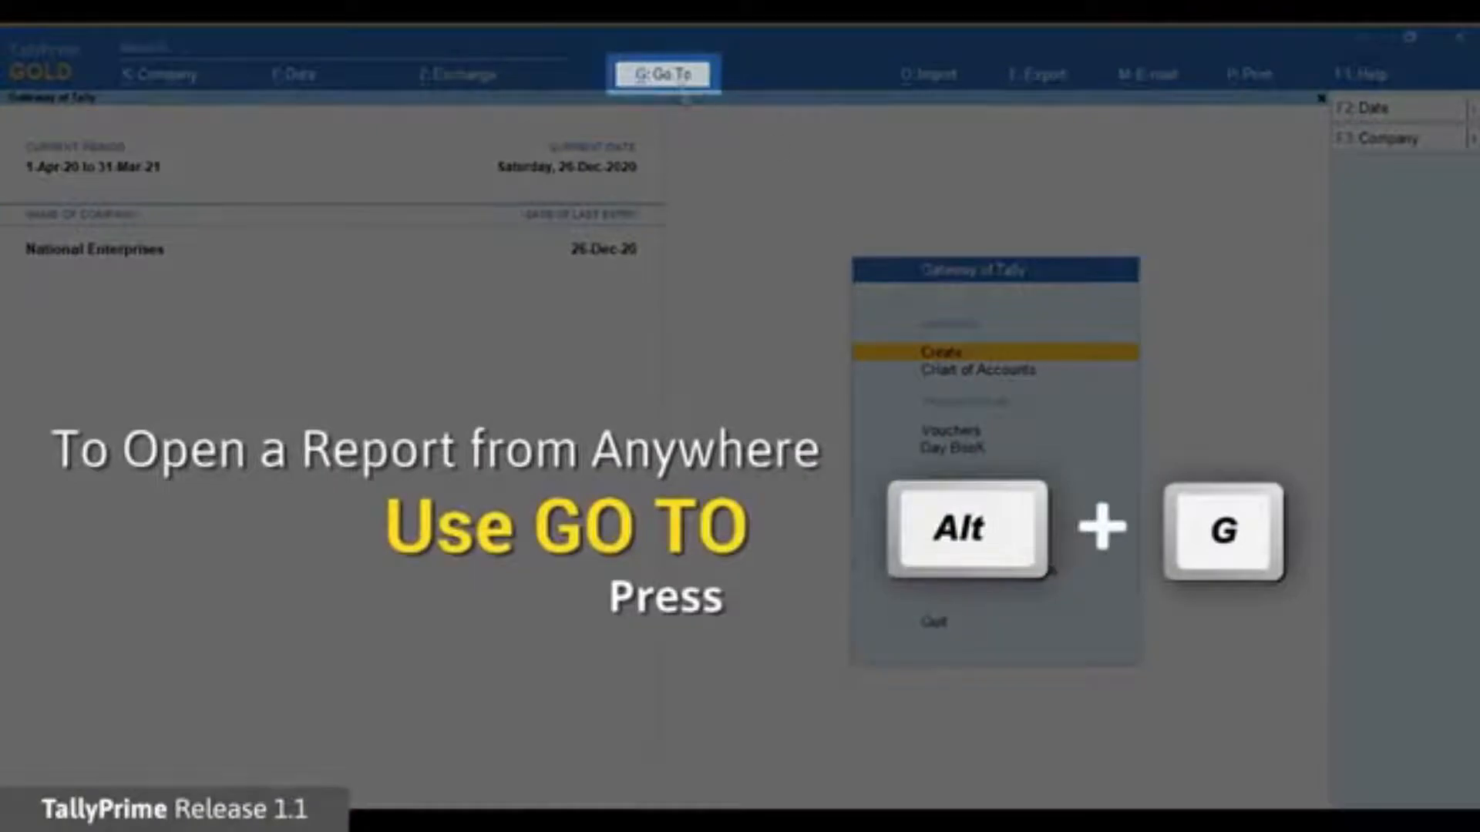
Open the DBS Bank e-Payments report using the Ep search.
click(678, 80)
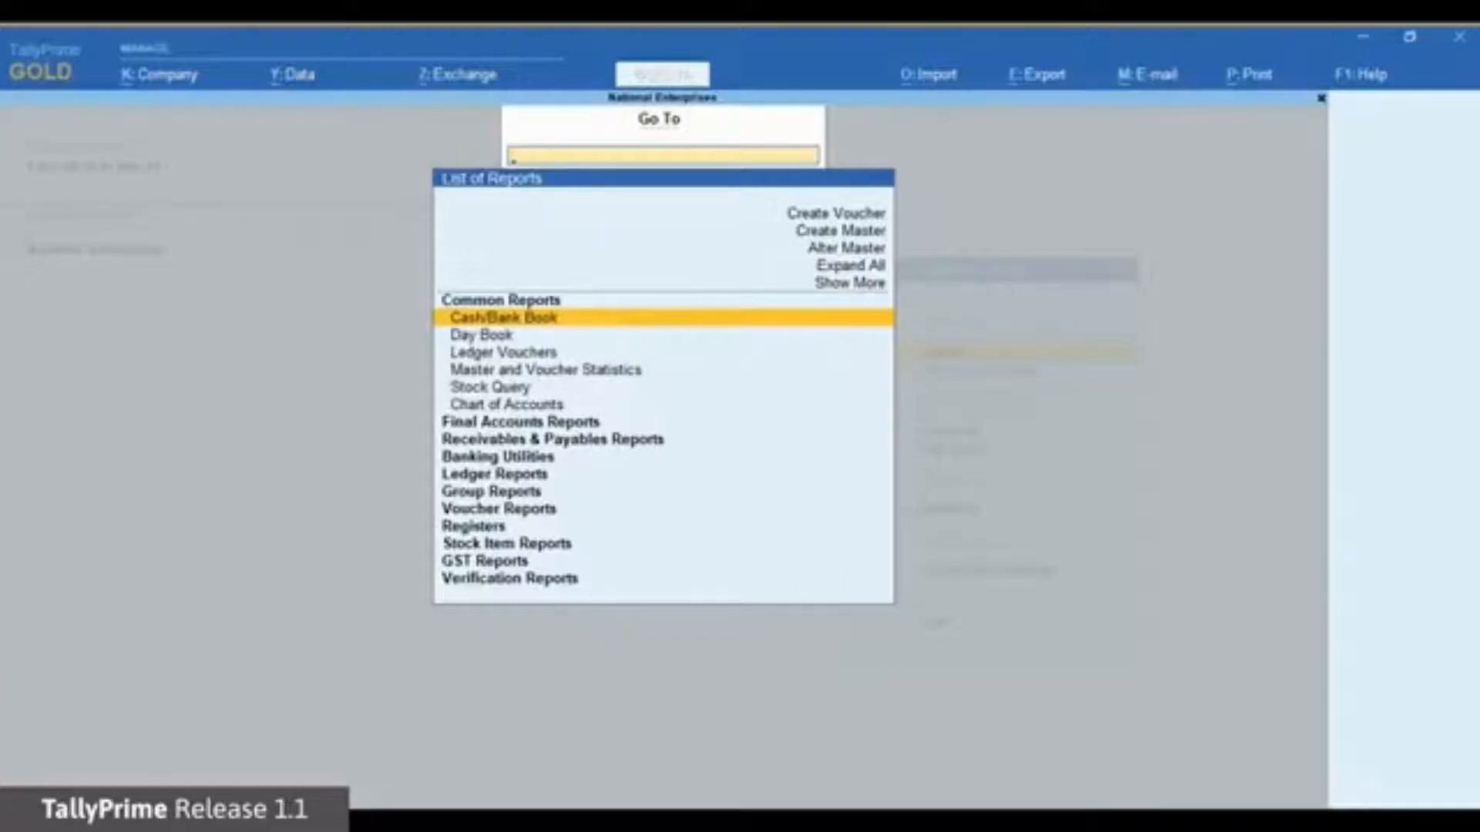
text(Ep)
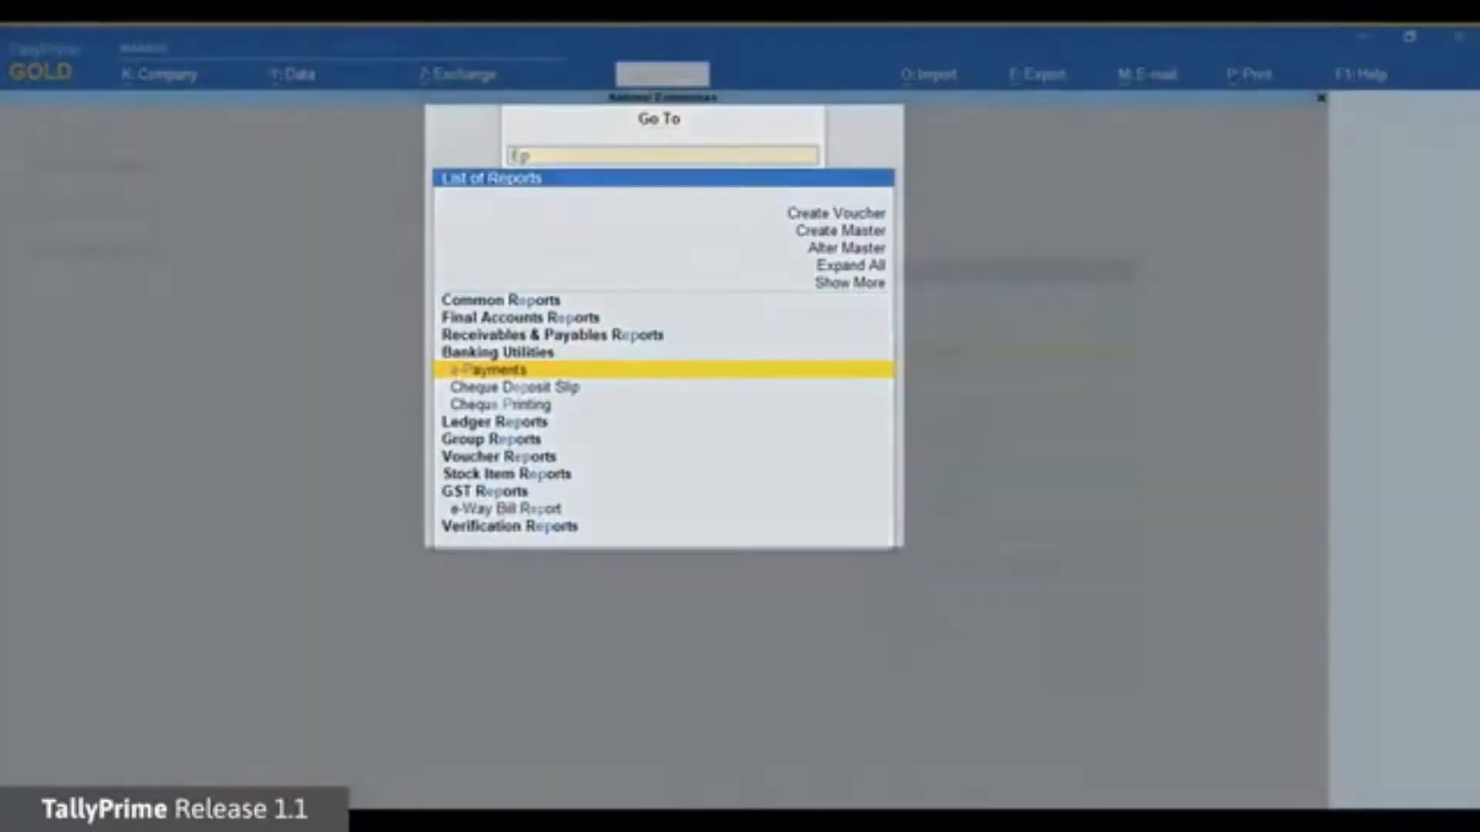
key(Return)
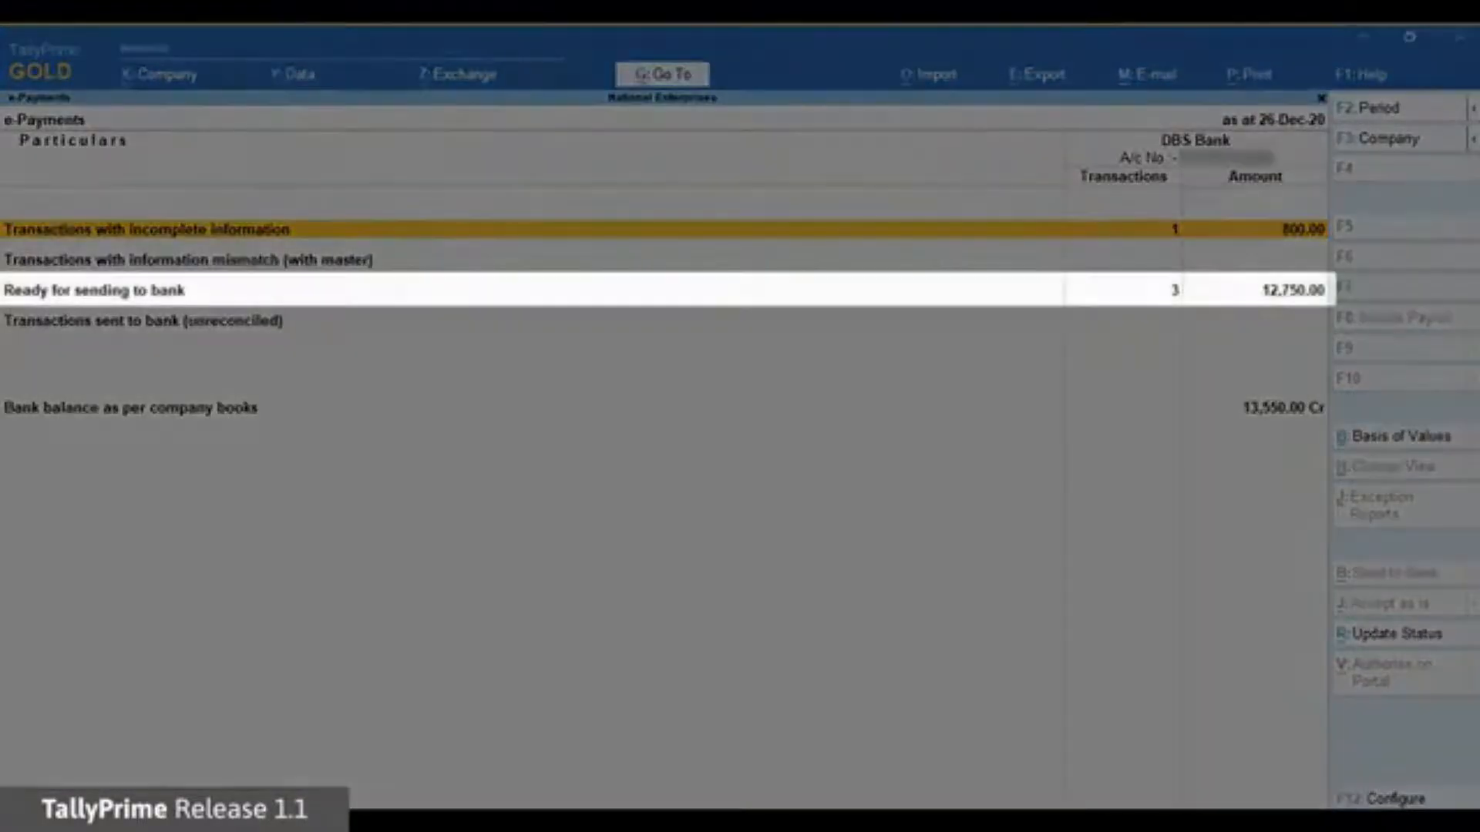
View transactions with incomplete information: Ganeshji Enterprises' 800 NEFT payment lacking account number and IFS code.
key(Down)
key(Down)
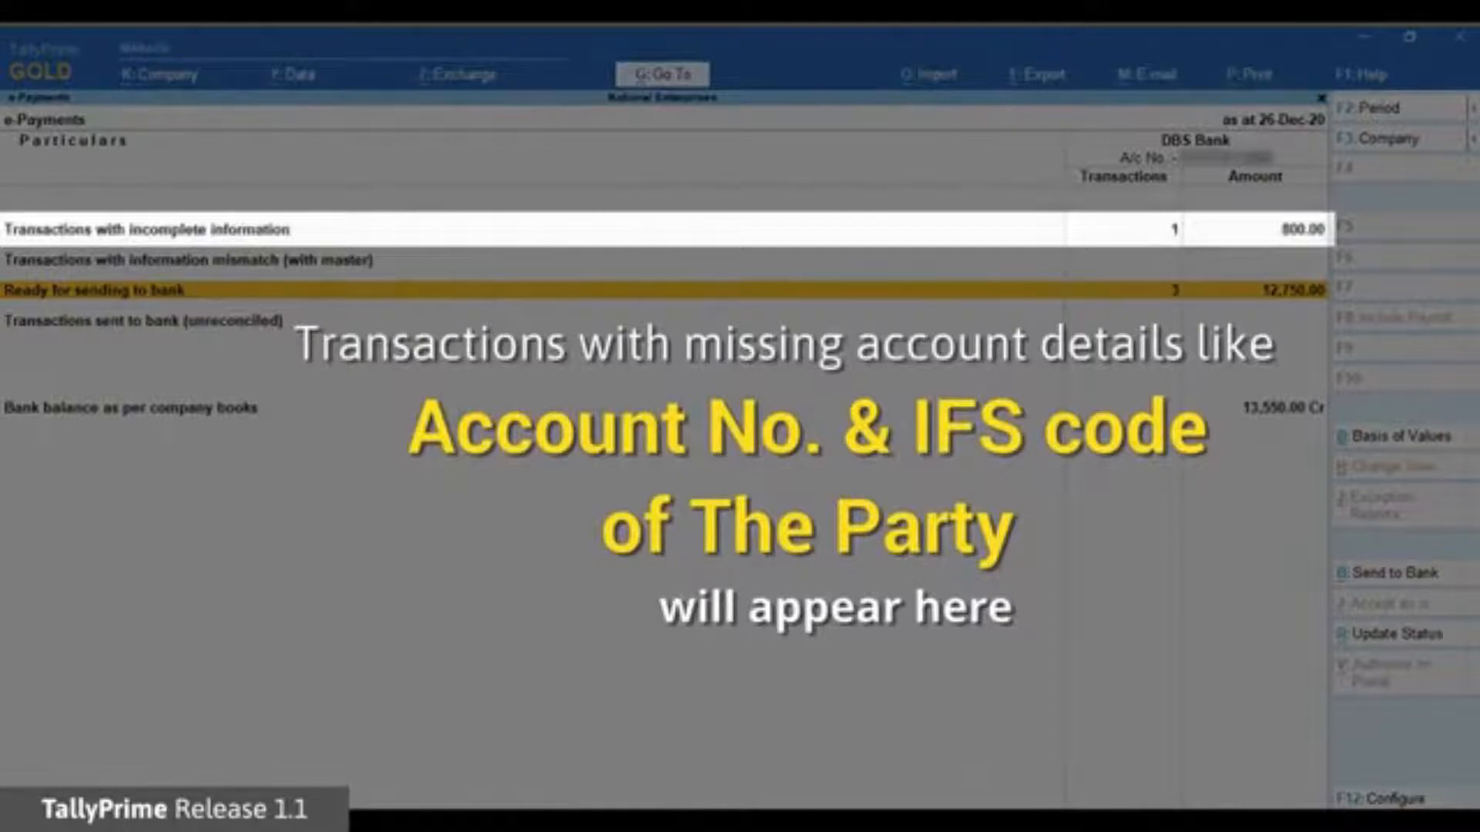
key(Up)
key(Up)
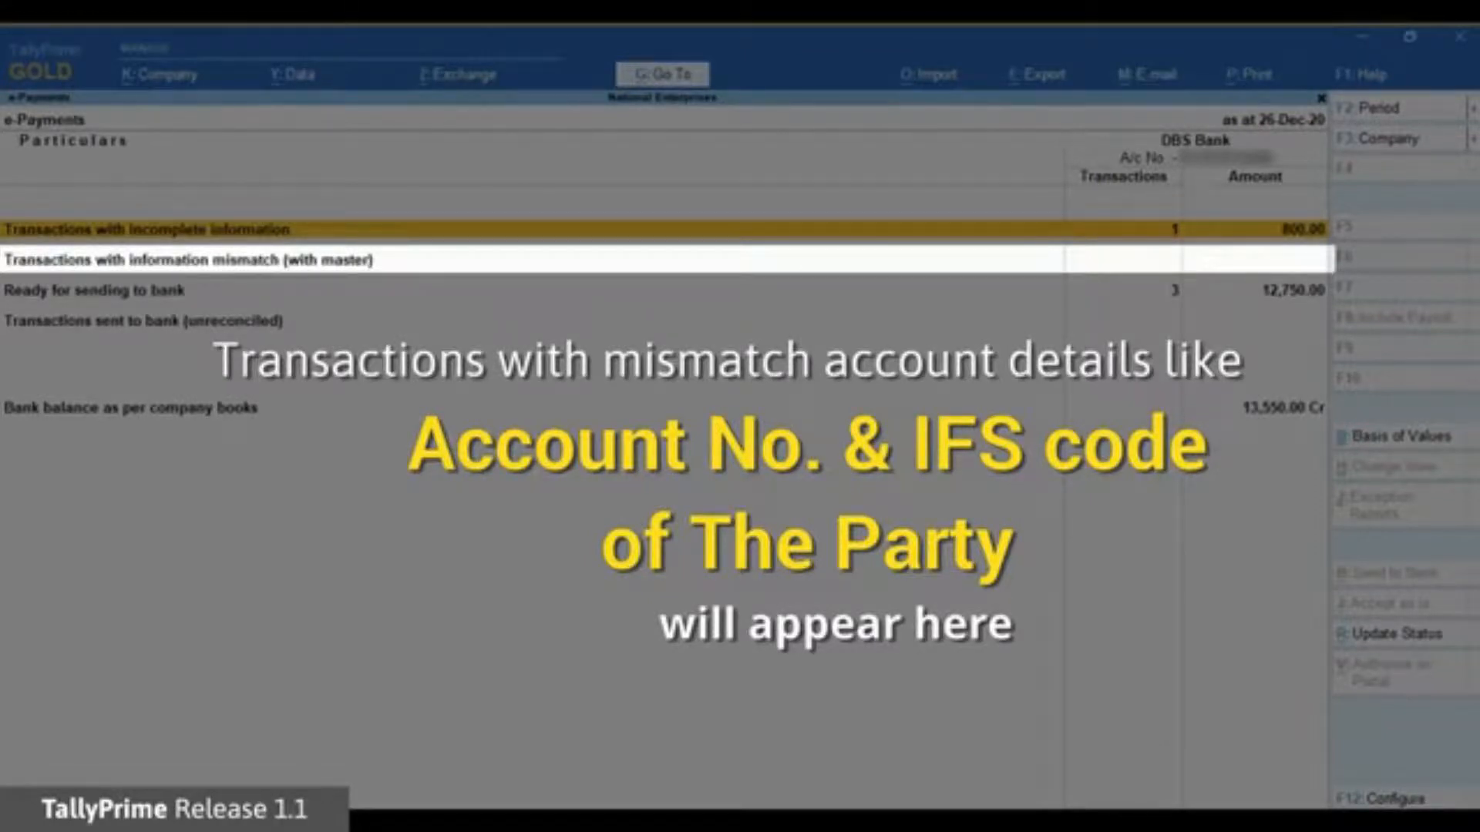
key(Down)
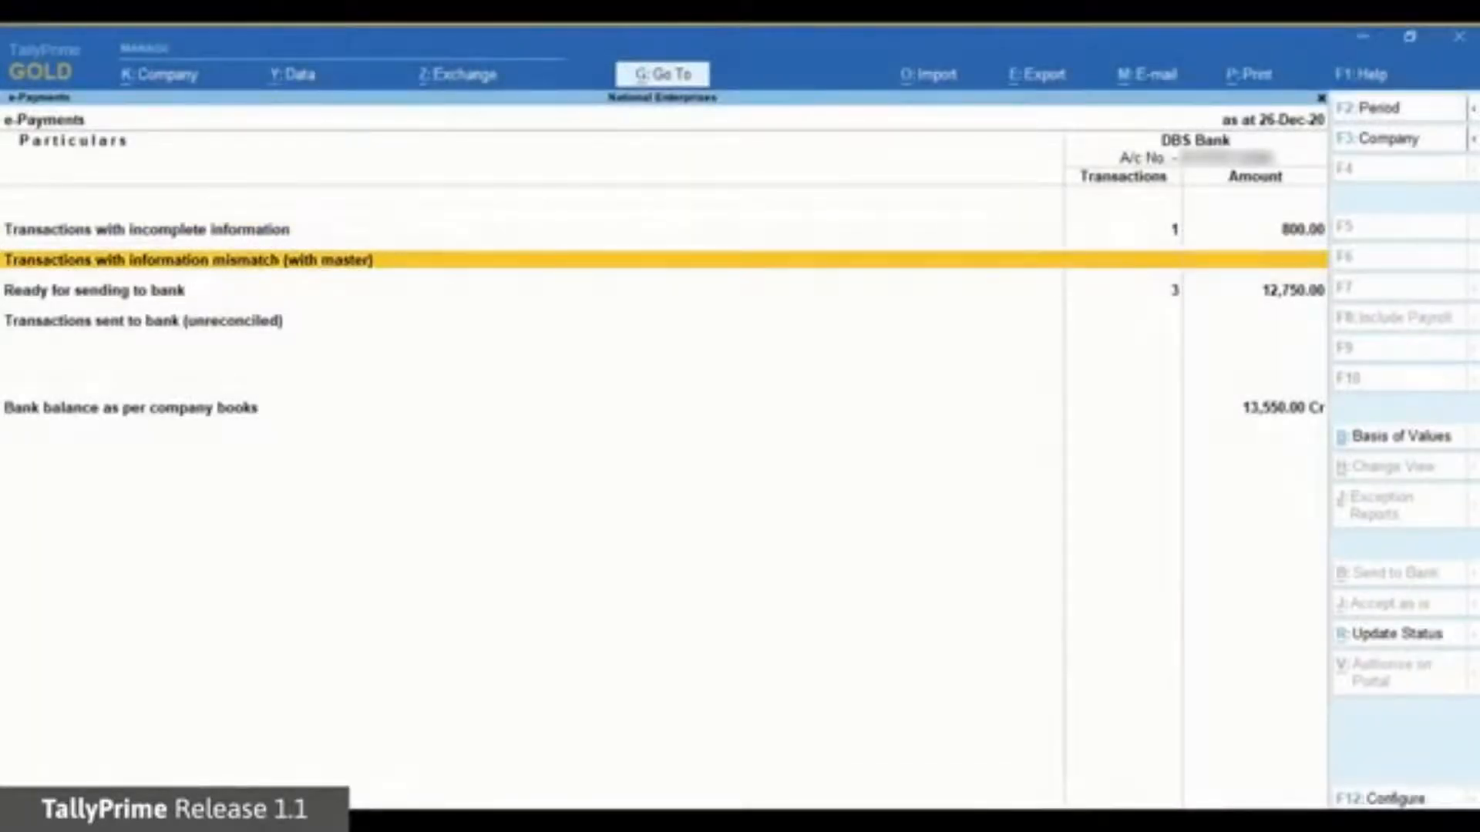
key(Down)
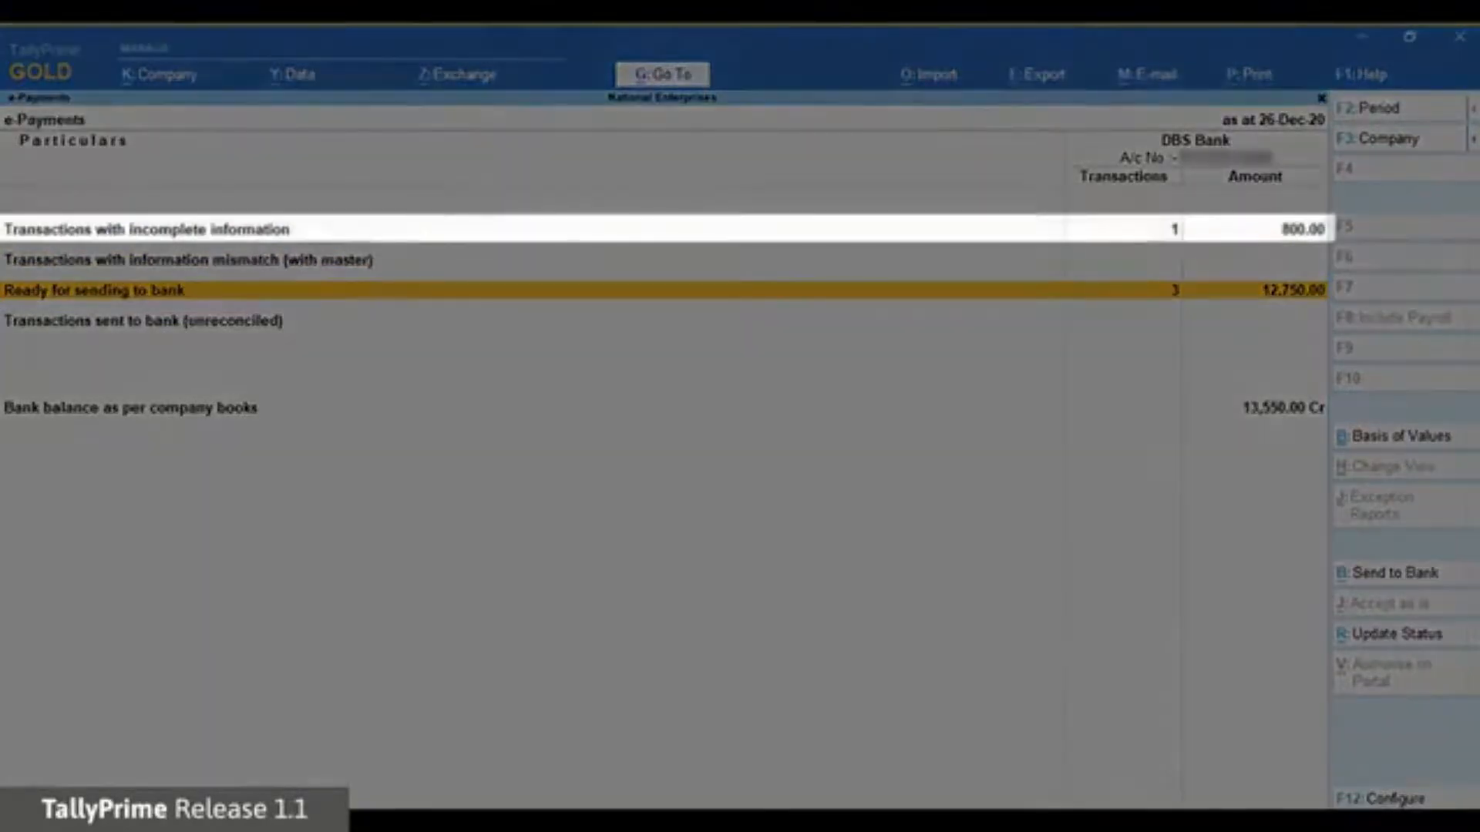
key(Up)
key(Up)
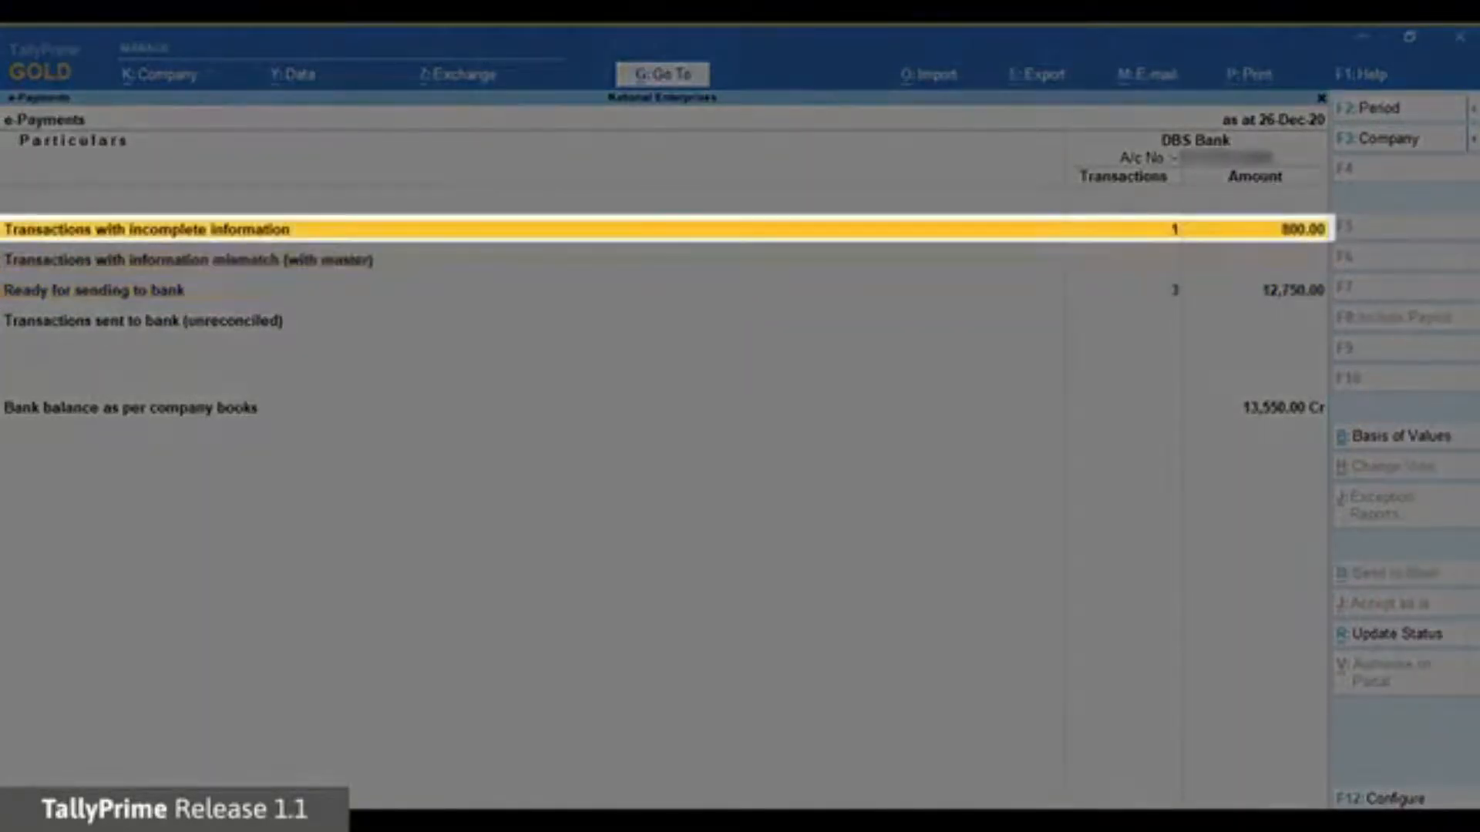
key(Return)
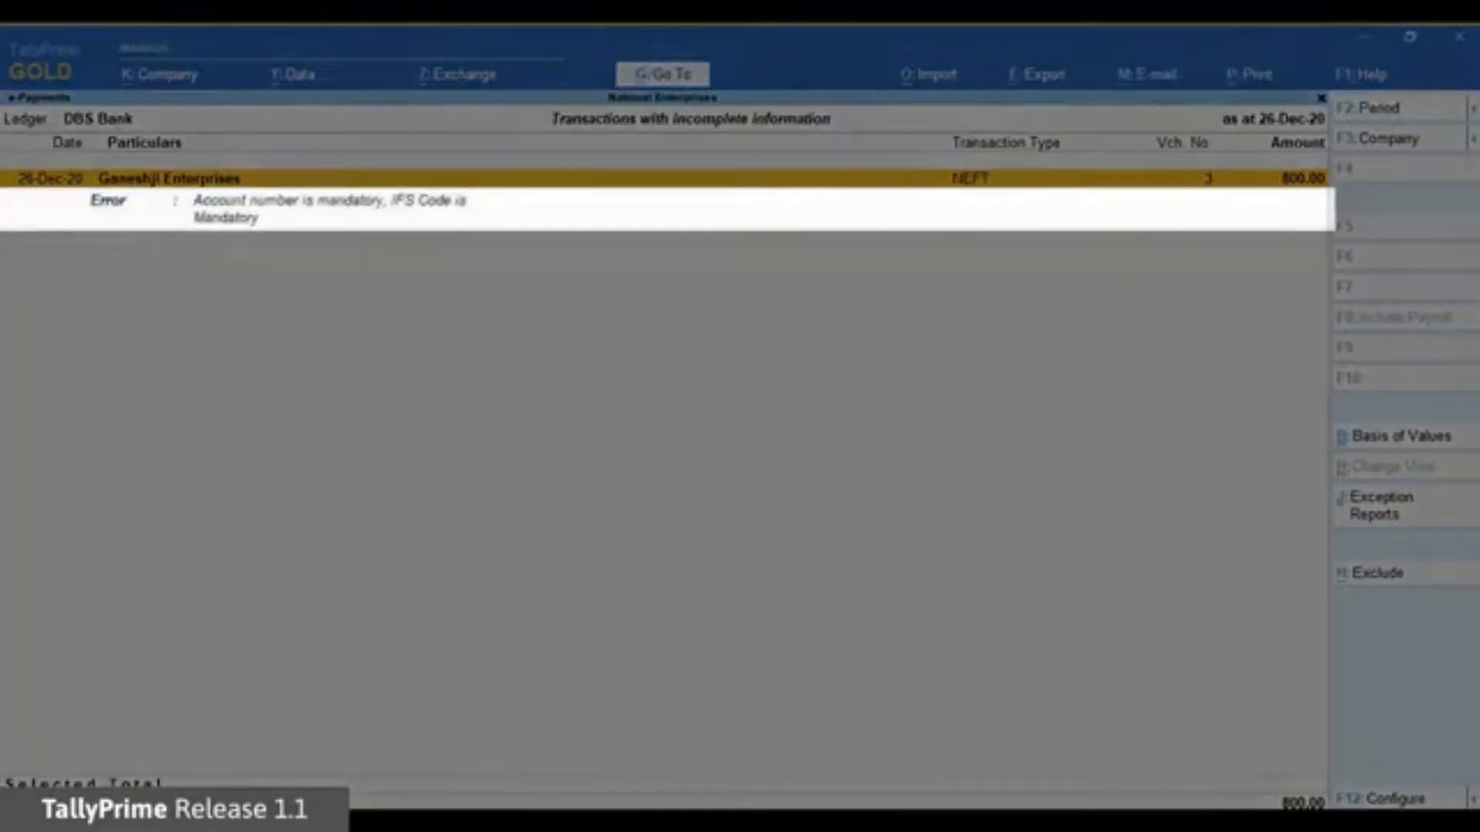
Copy Ganeshji Enterprises' account number and IFS code from its master and accept the payment.
key(Return)
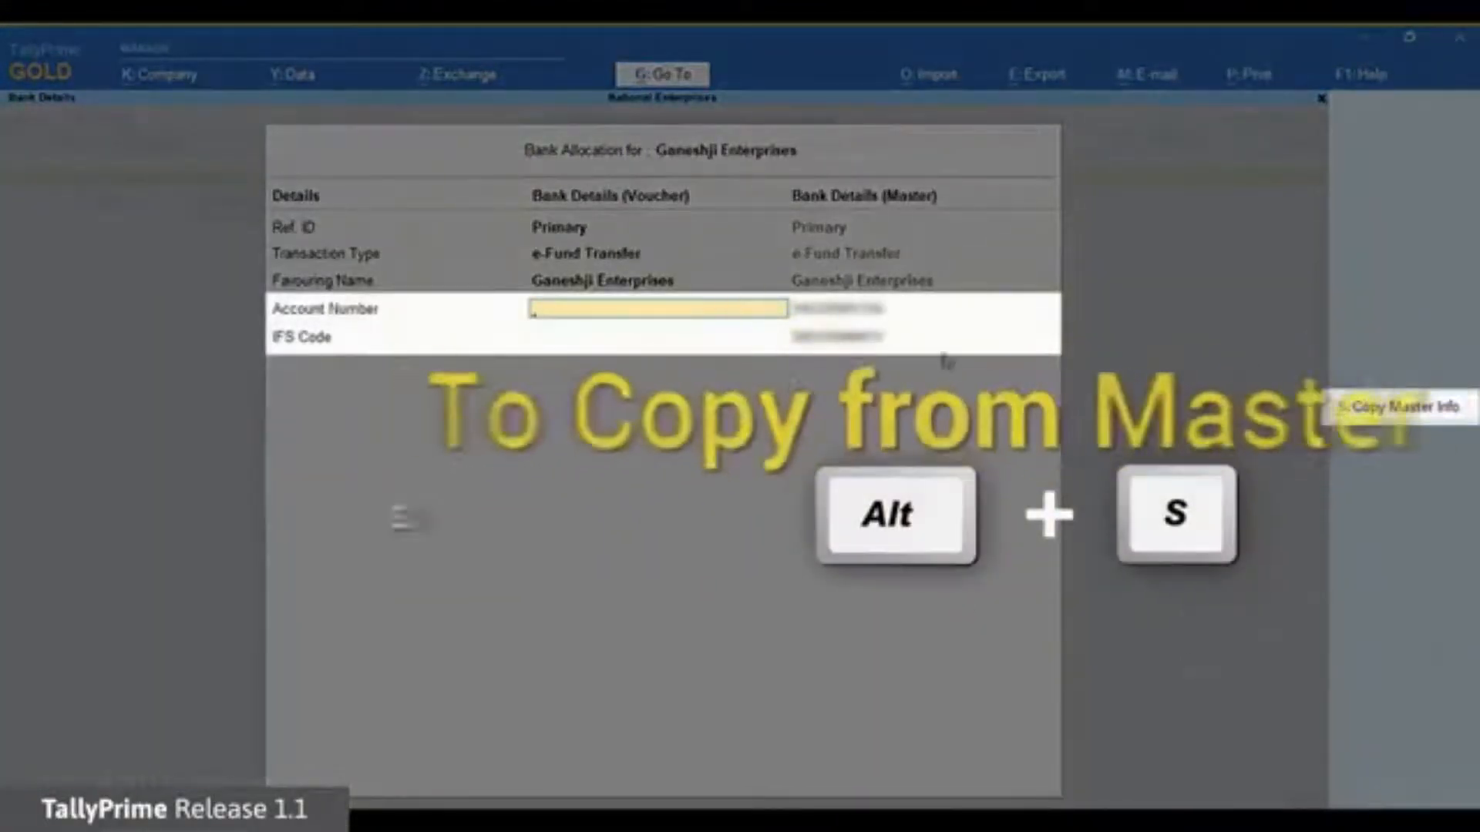
click(1392, 412)
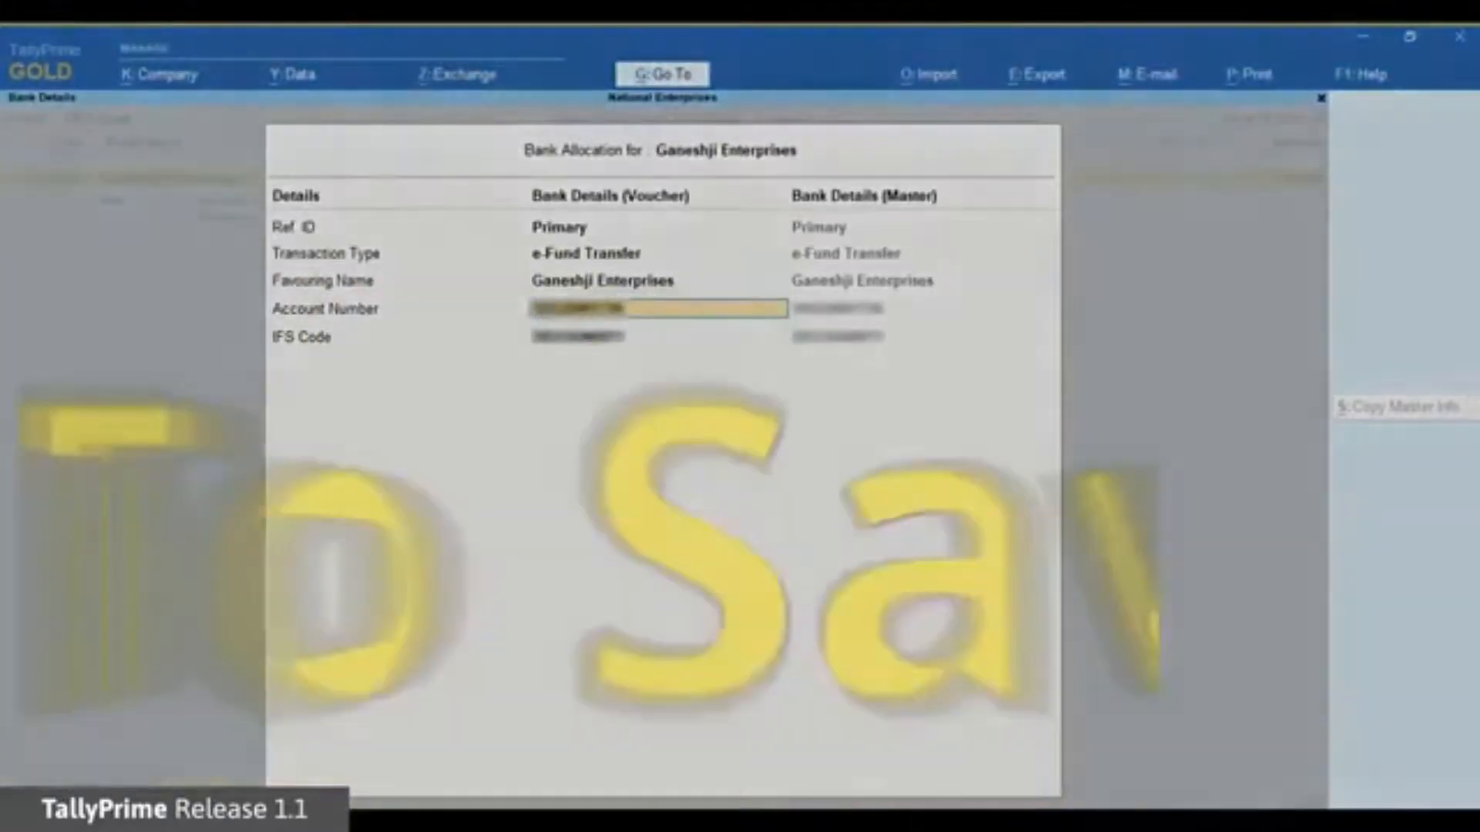
key(ctrl+a)
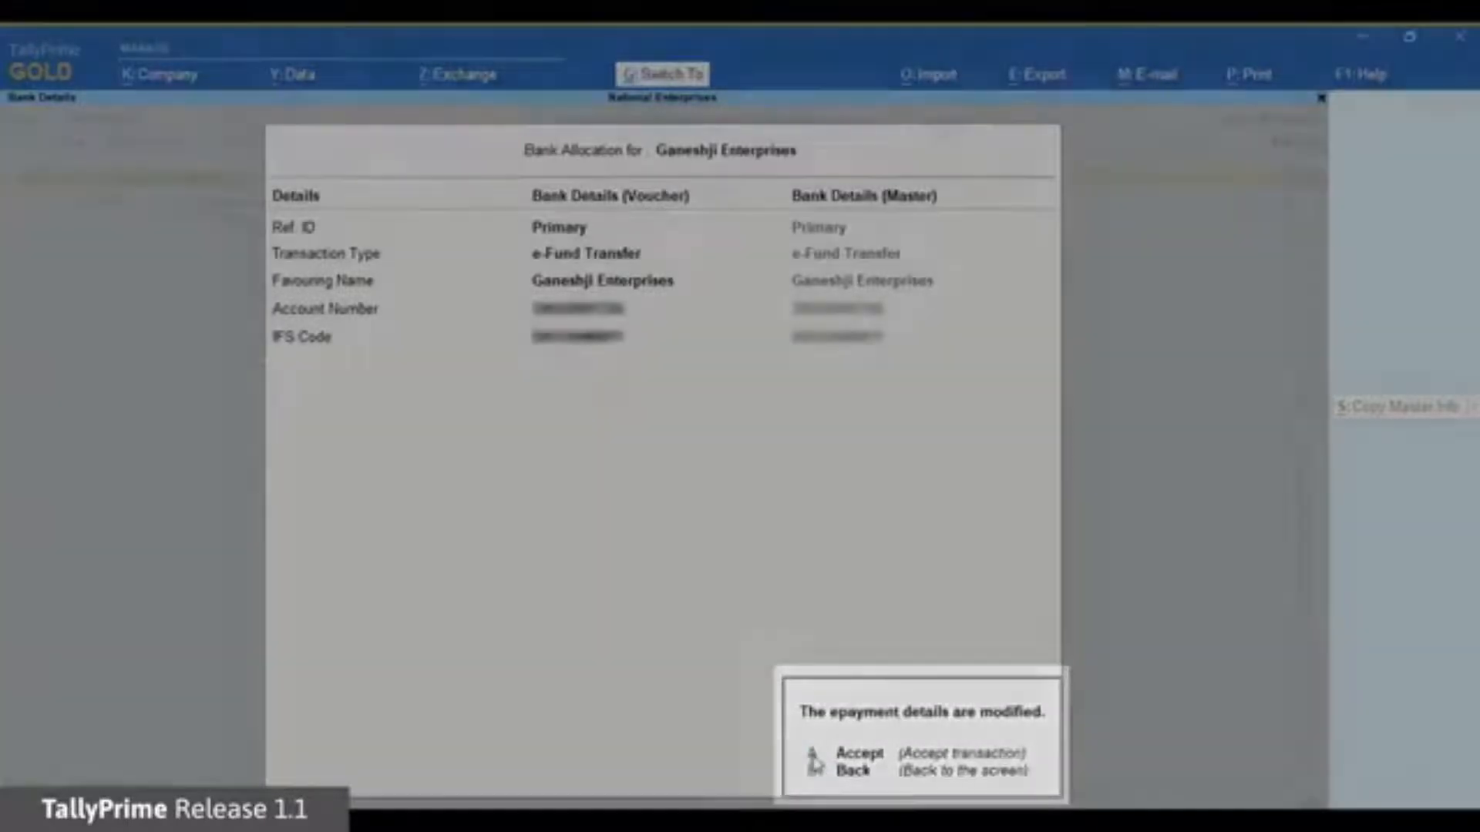
click(815, 758)
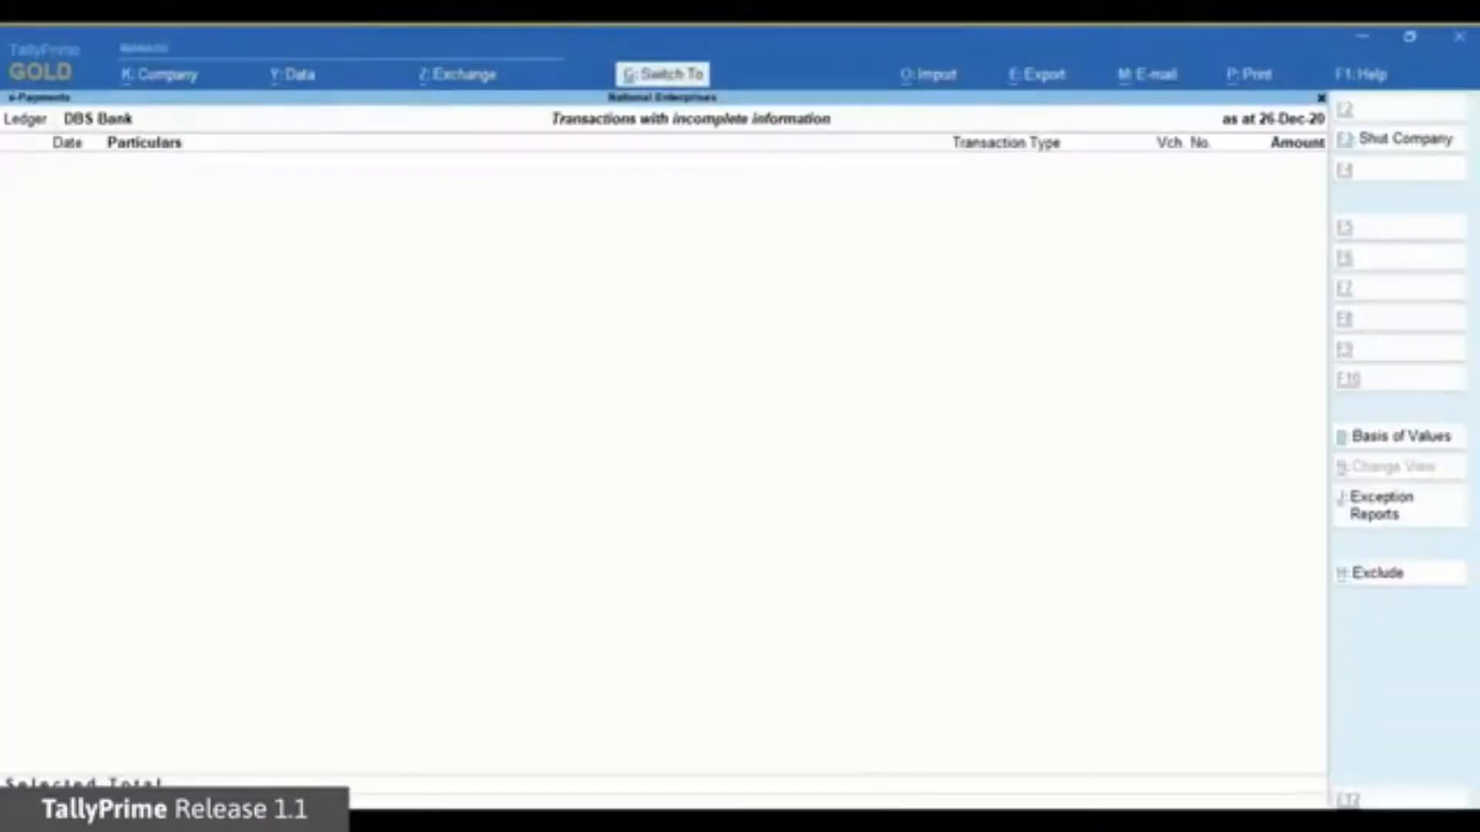
key(Escape)
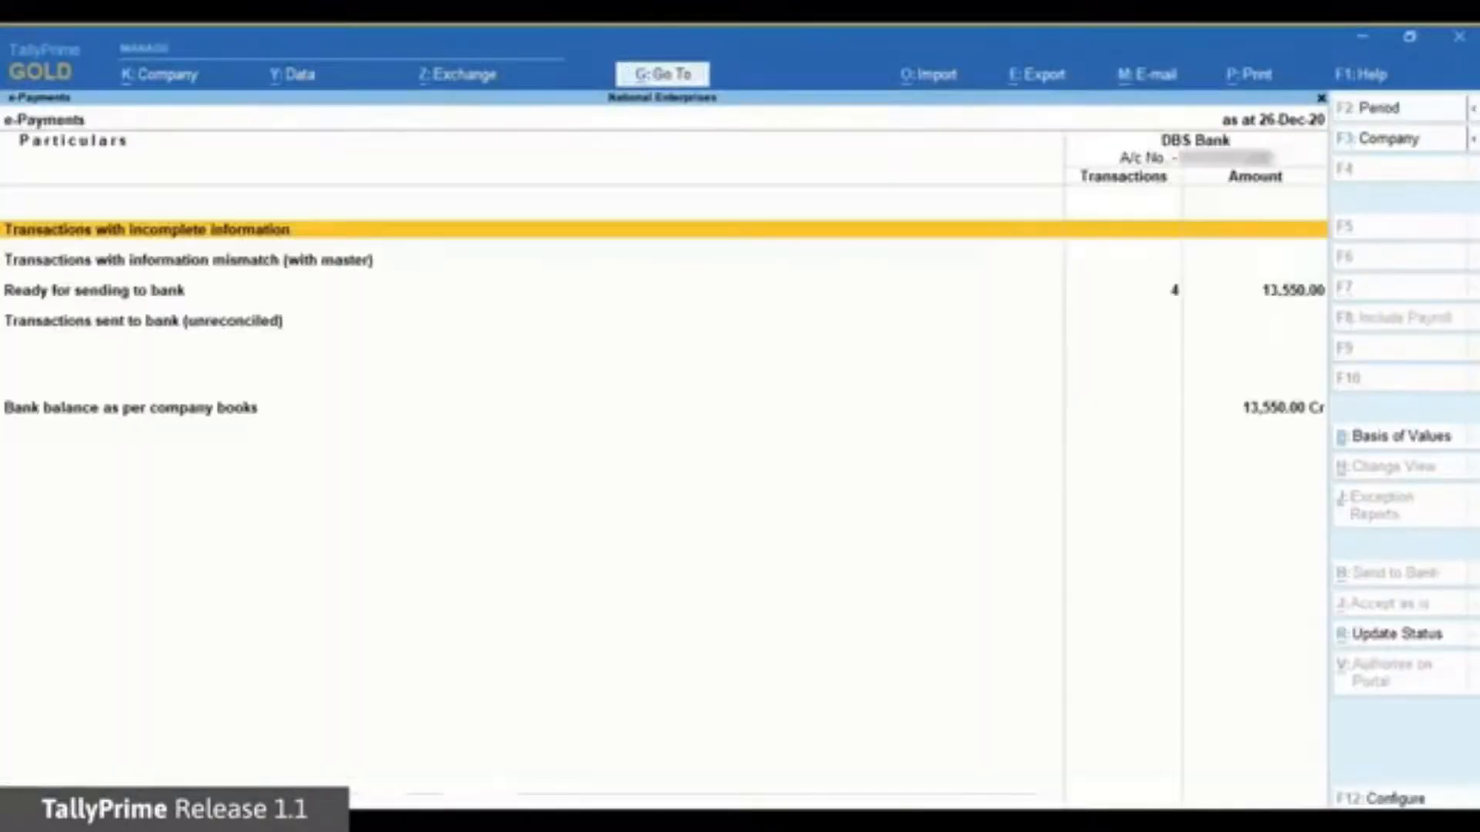
List the four ready-to-send payments: three to Ganeshji Enterprises and Hindustan Suppliers' 750, totalling 13,550.00.
key(Down)
key(Down)
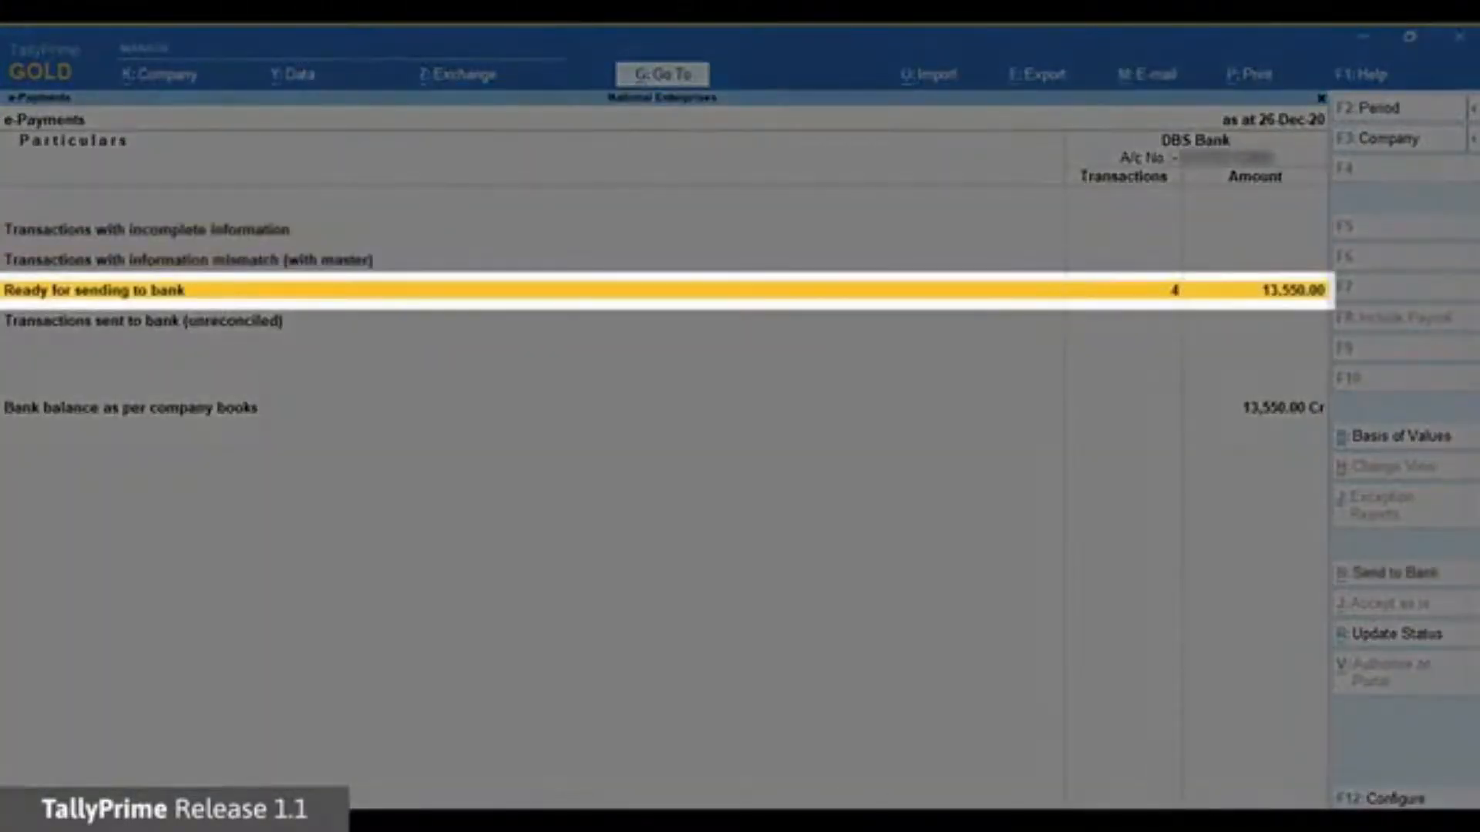
key(Return)
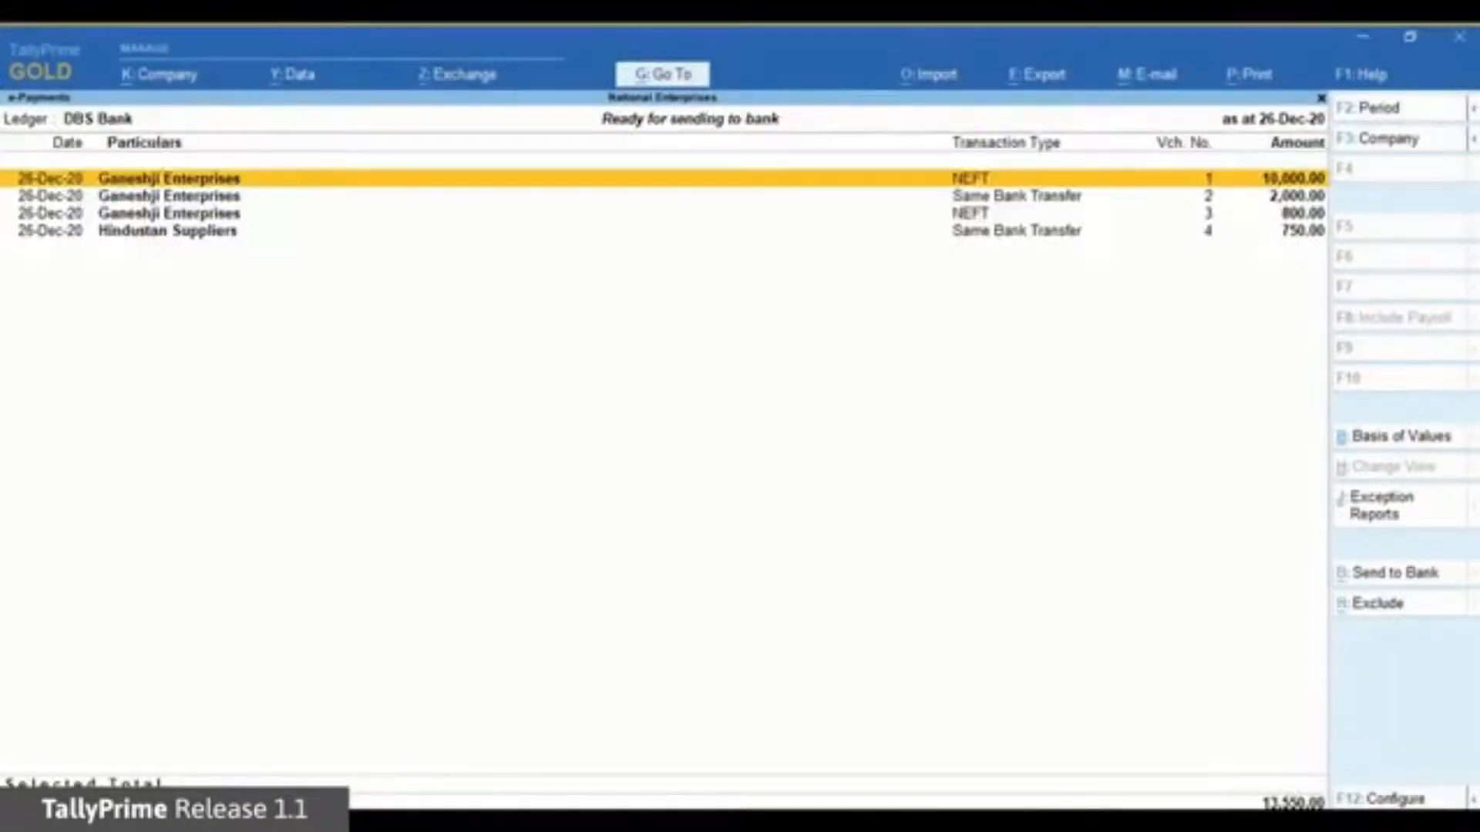
key(Down)
key(Down)
key(Escape)
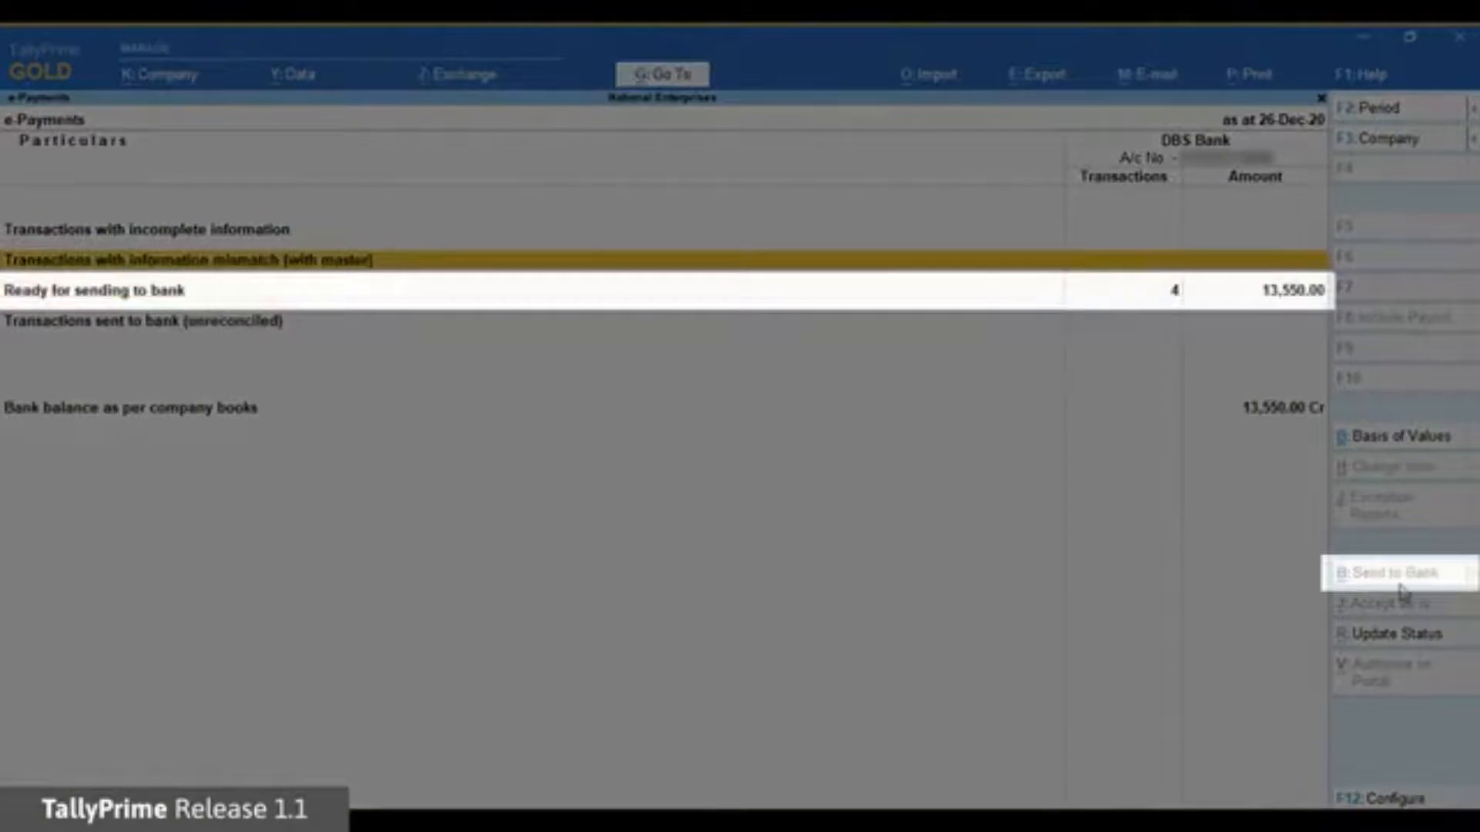
key(Down)
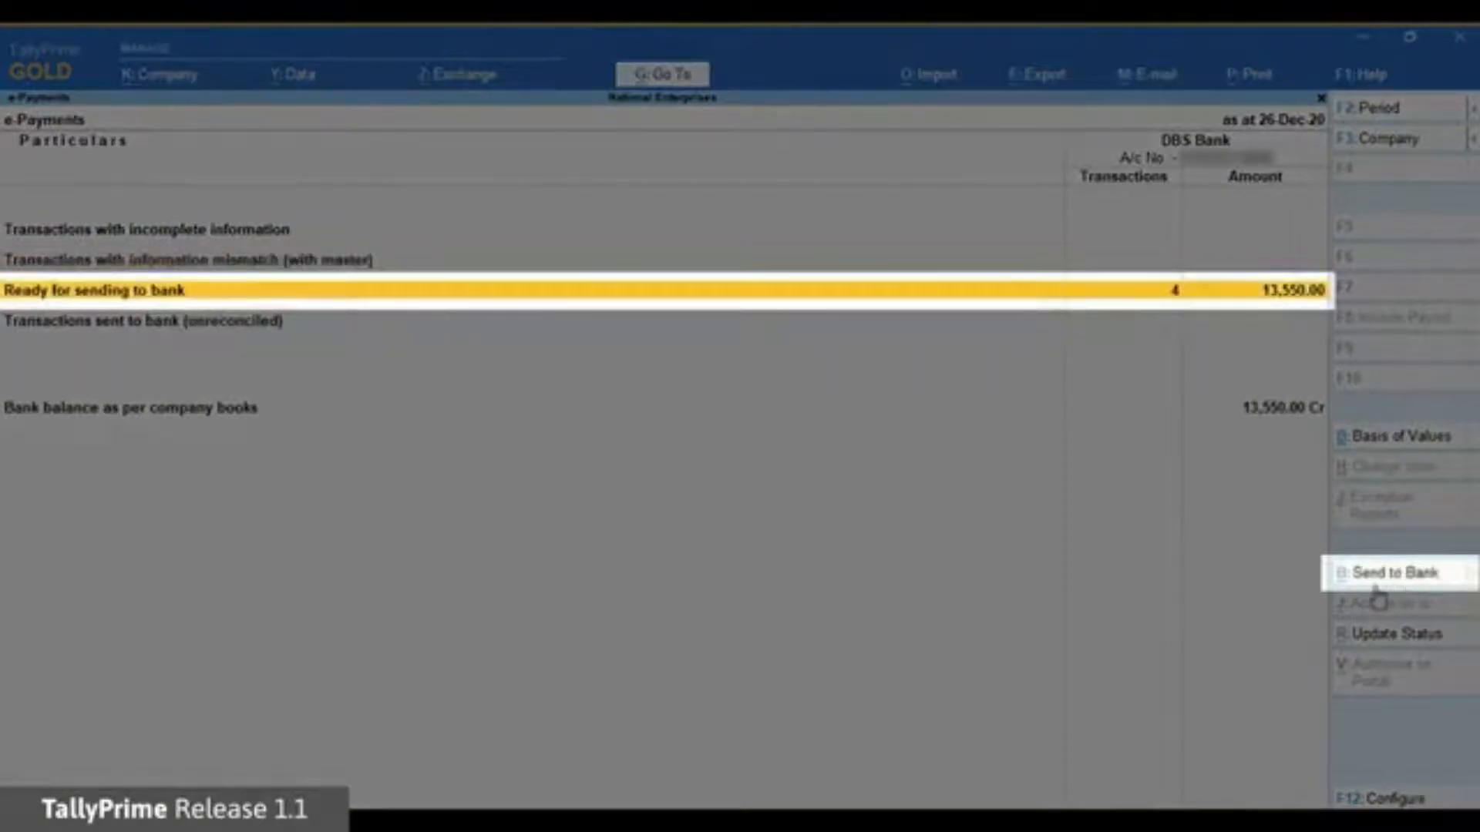
key(Up)
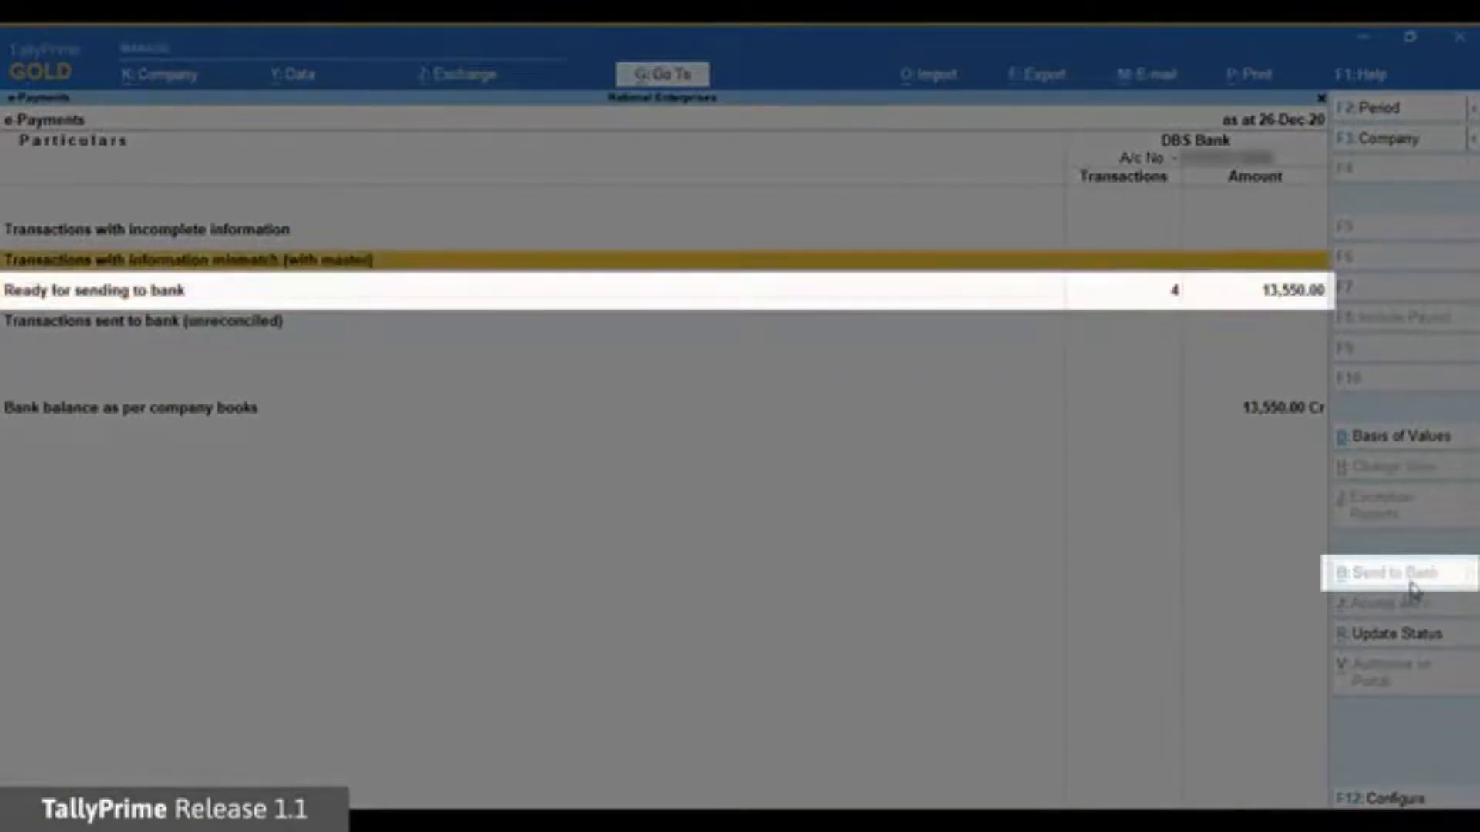
key(Down)
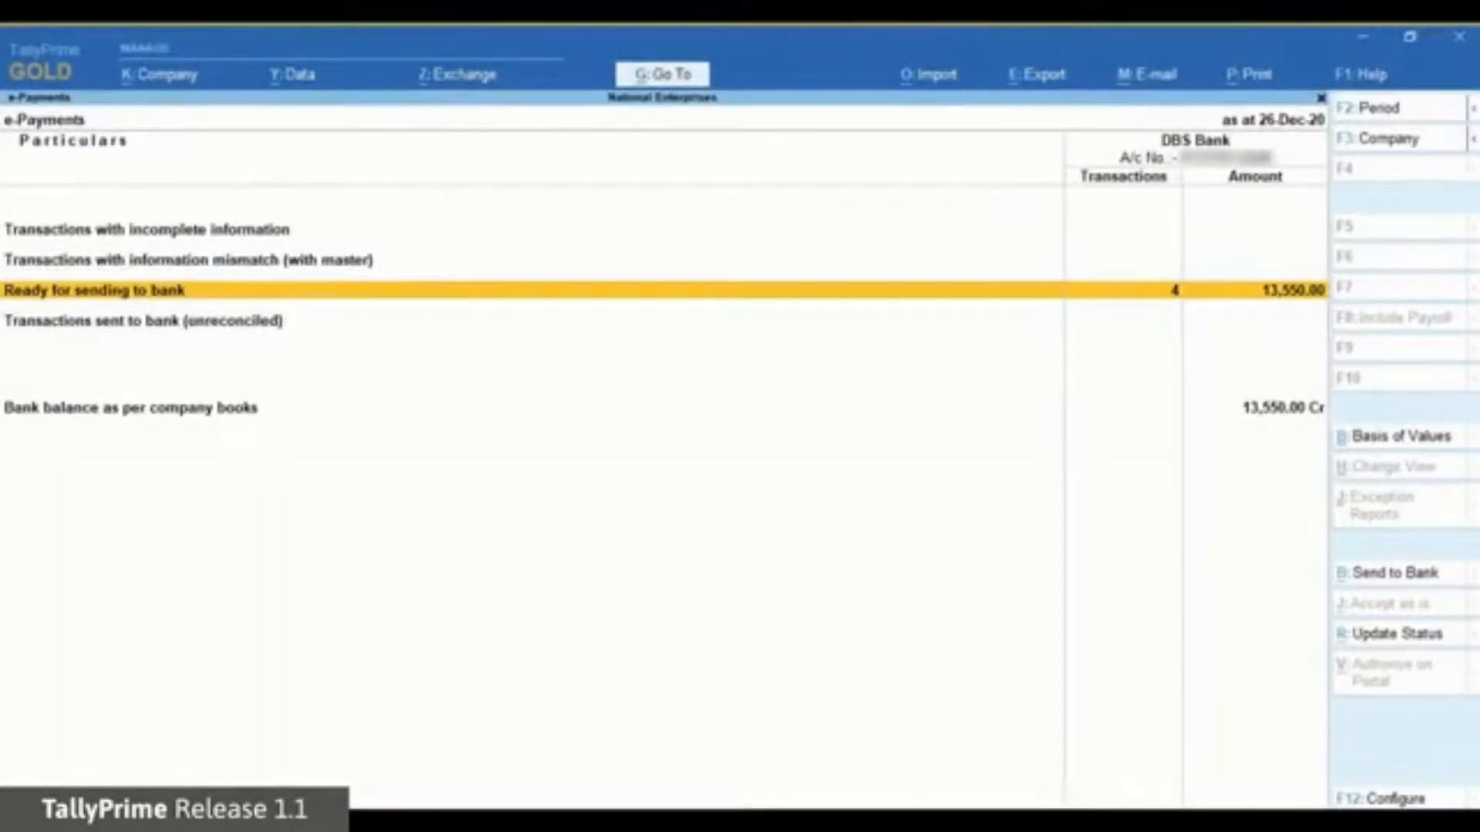
key(Return)
key(Down)
key(Down)
key(Down)
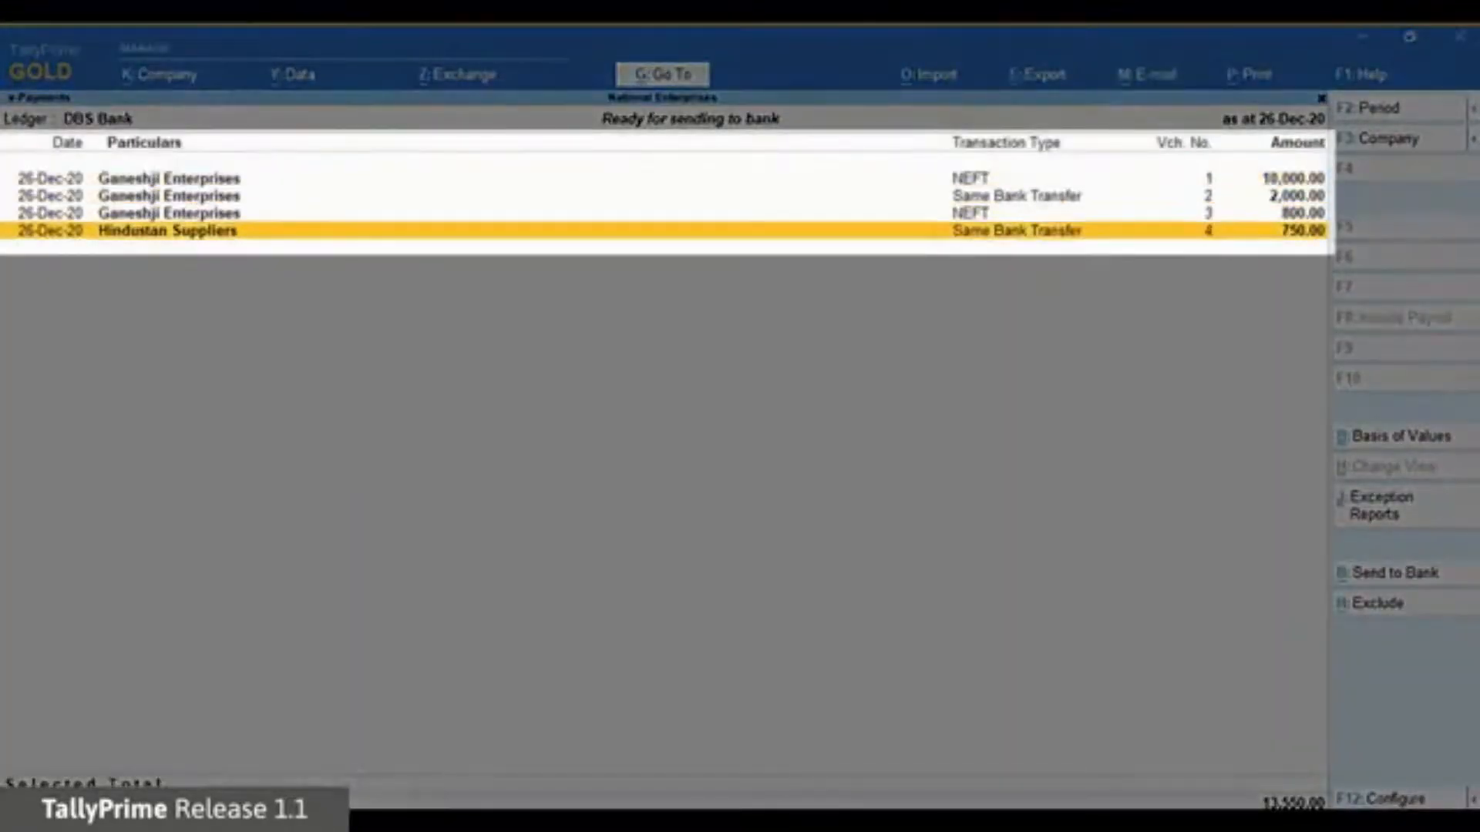
key(Up)
key(Up)
key(Up)
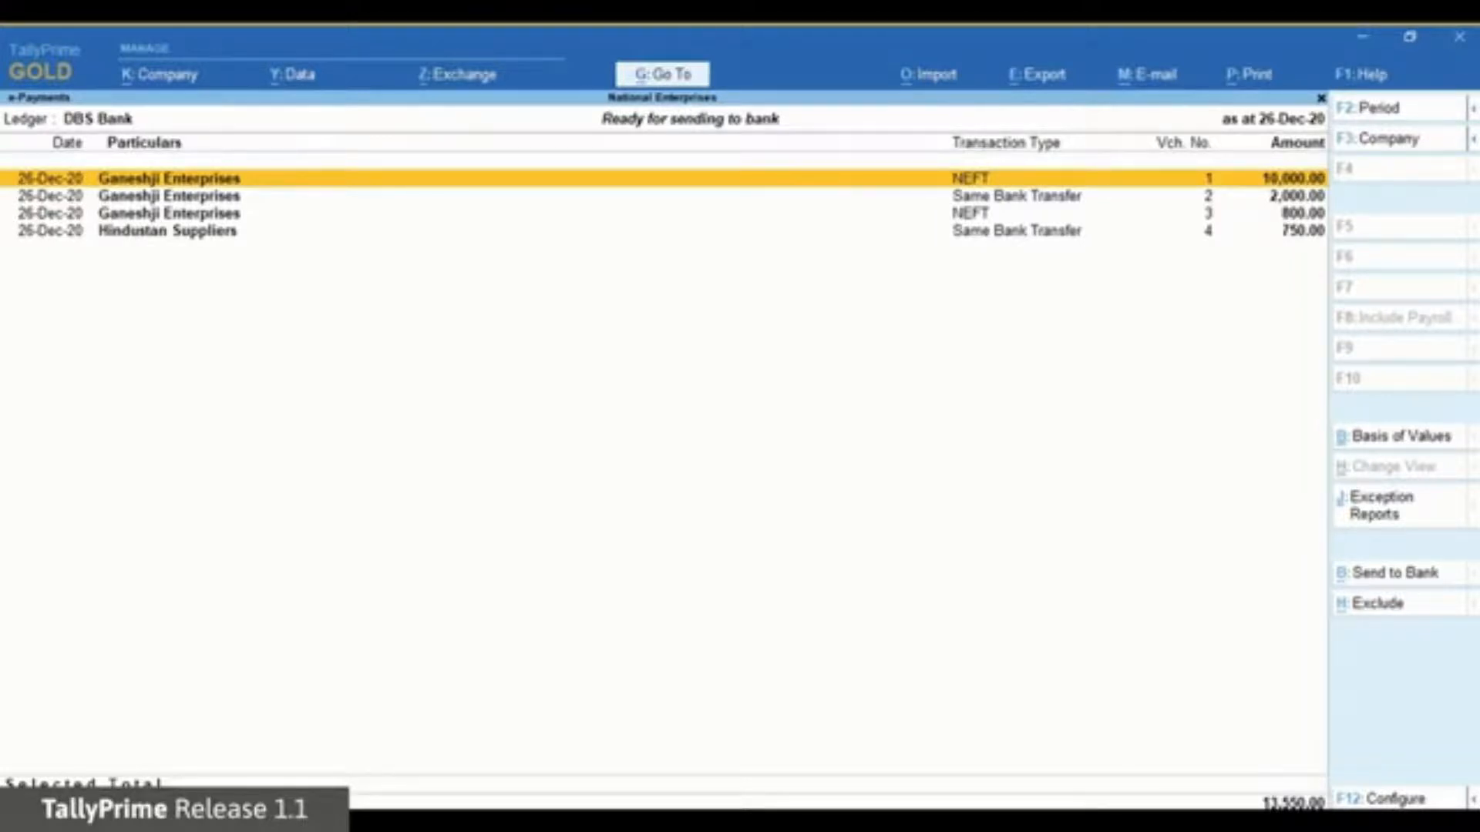
Mark vouchers 1, 2 and 4 for sending, leaving the 800.00 NEFT payment unmarked.
key(space)
key(Down)
key(space)
key(Down)
key(Down)
key(space)
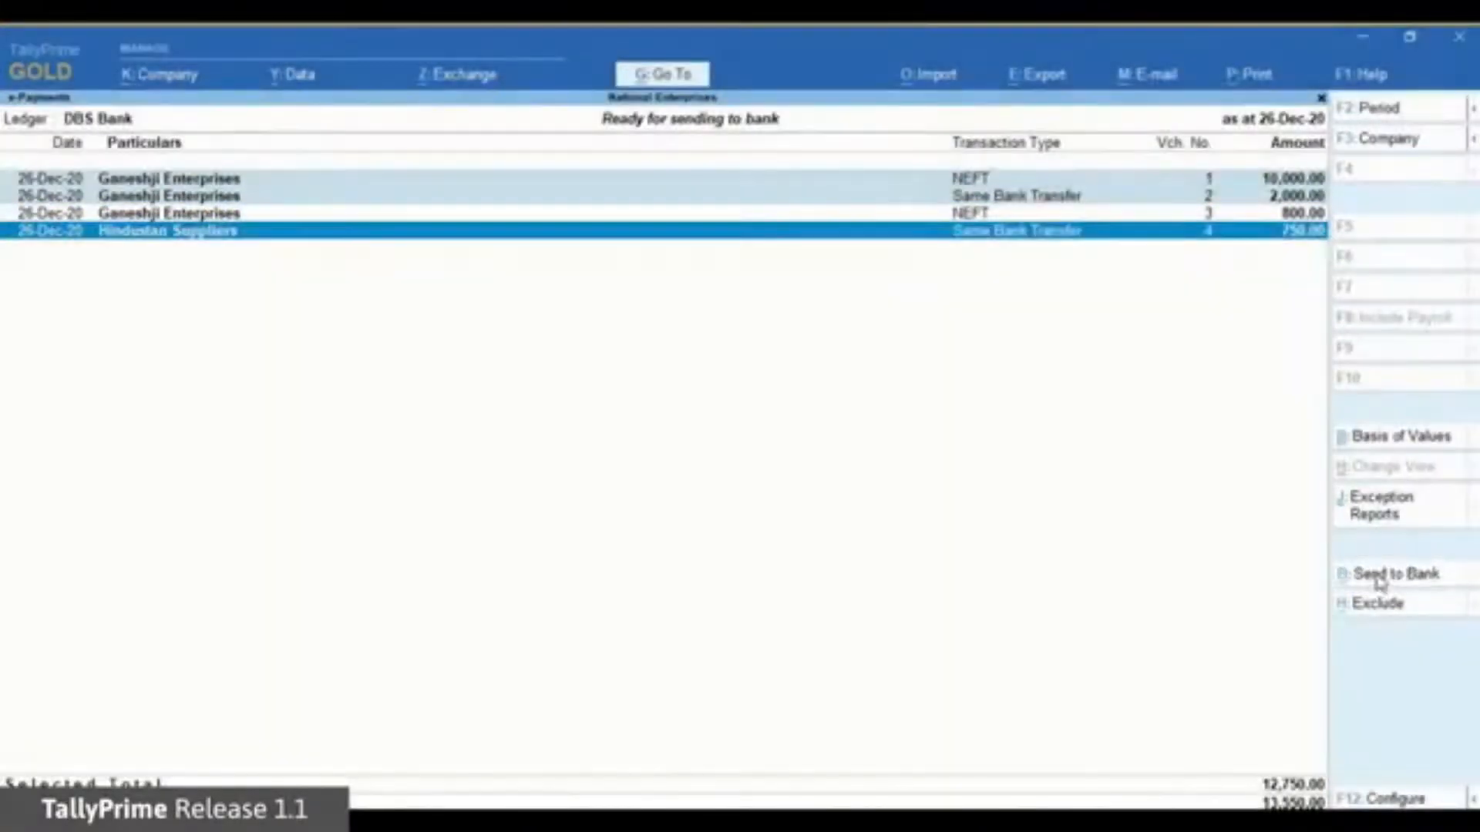
Upload the 12,750.00 of marked payment instructions to DBS Bank.
click(1377, 583)
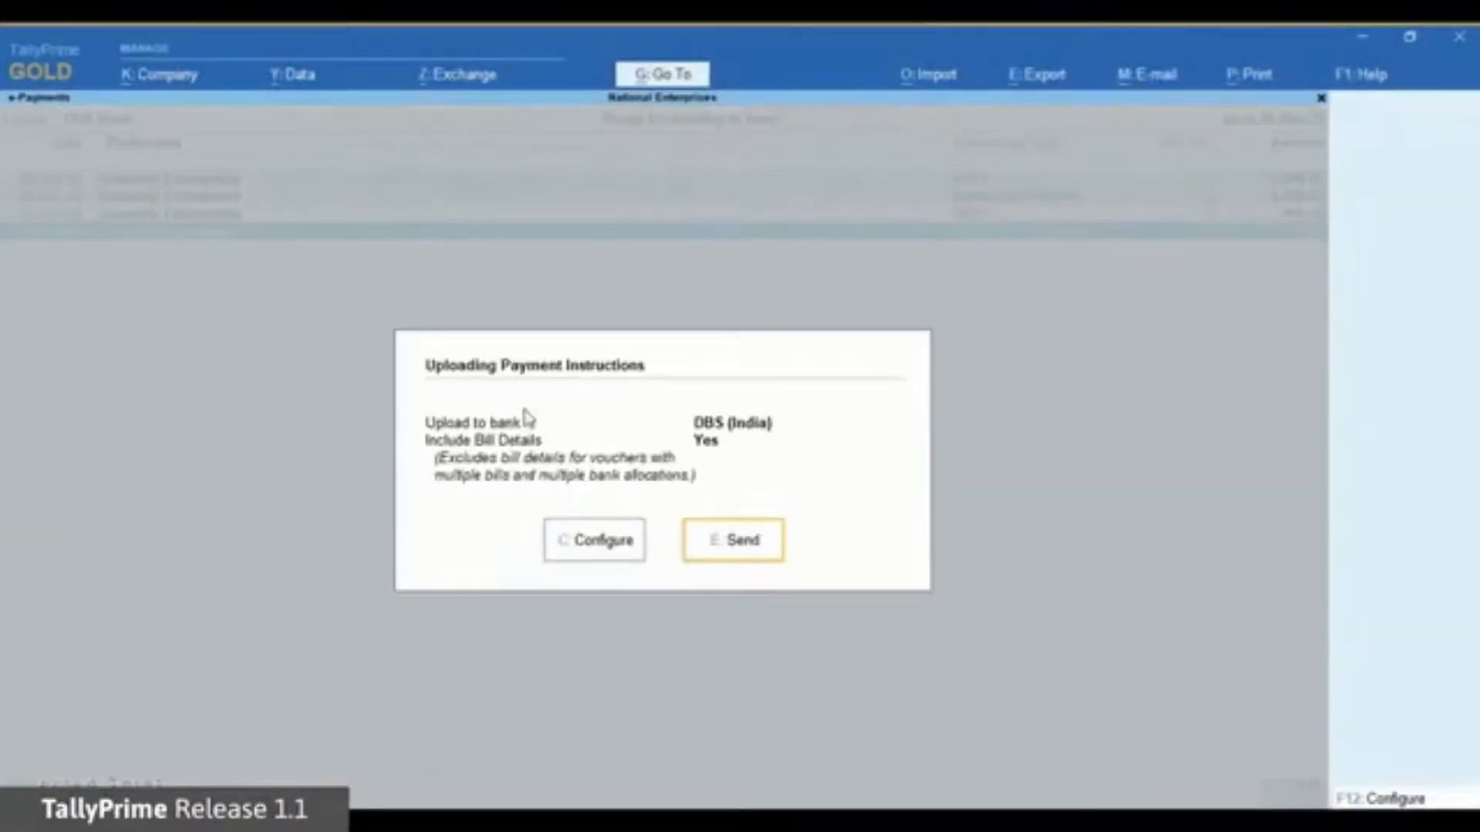
click(742, 546)
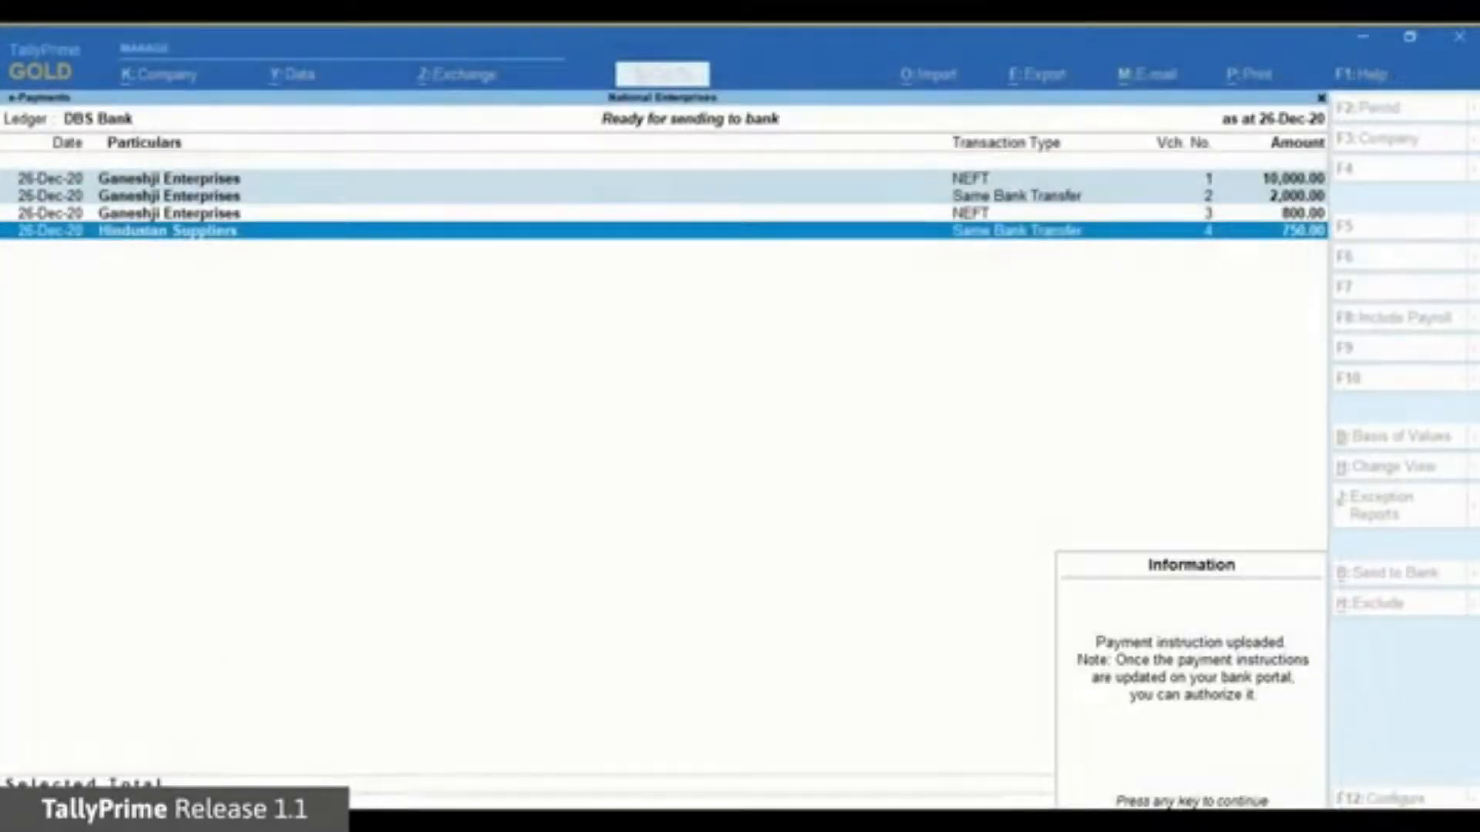
key(Return)
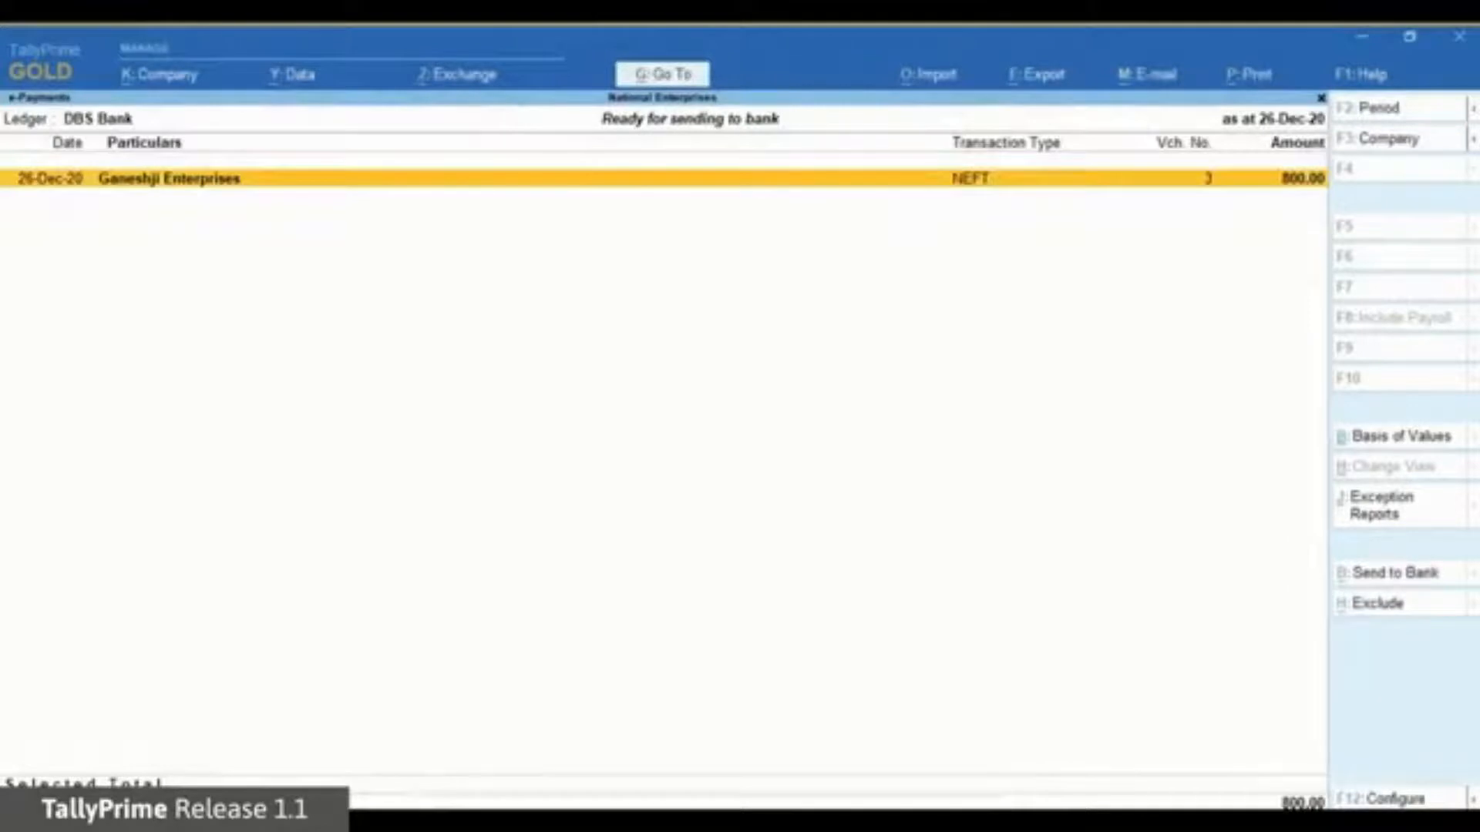
Open the three unreconciled transactions sent to bank (12,750.00) and update their status.
key(Escape)
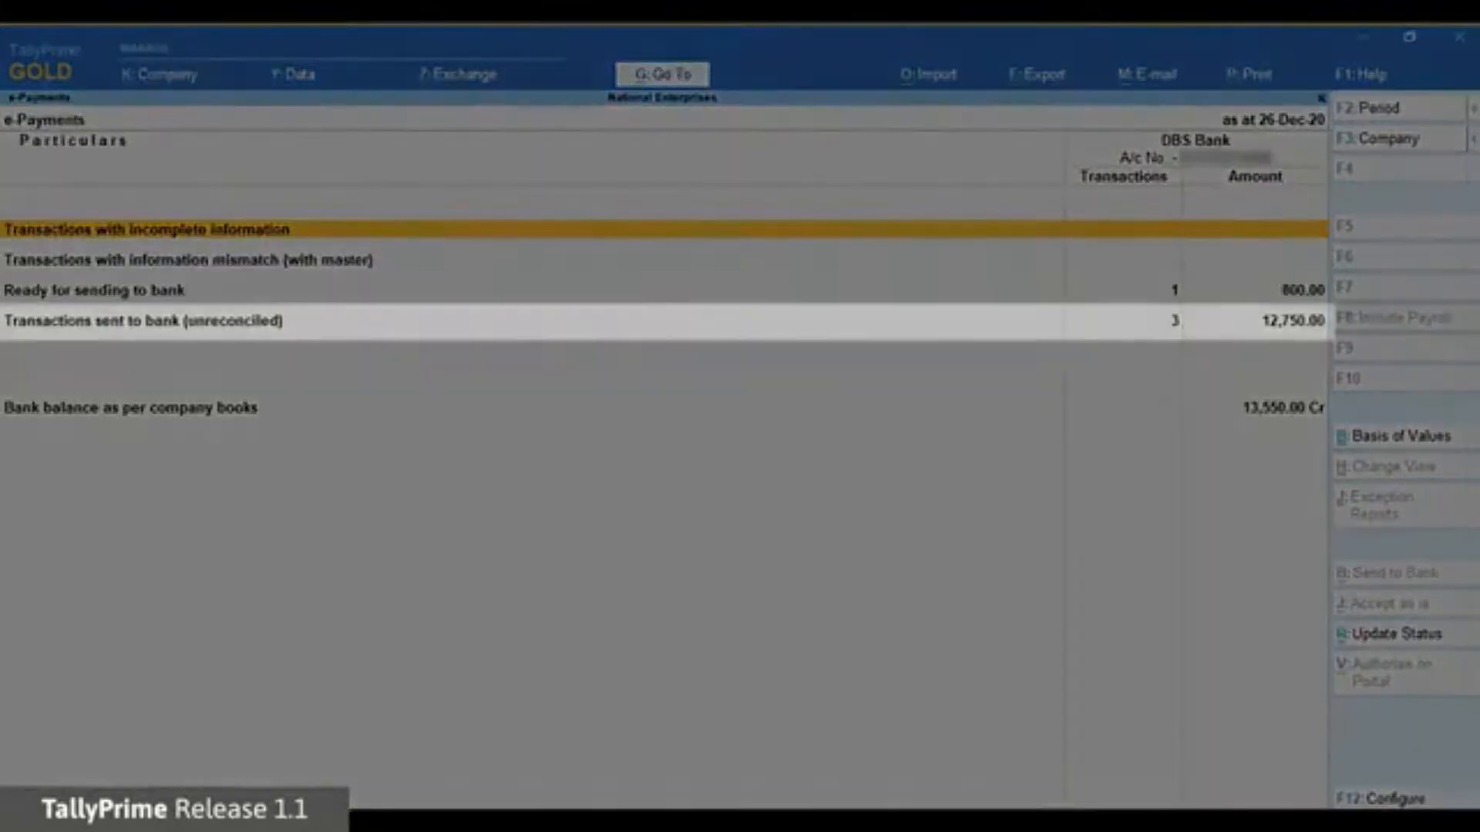
key(Down)
key(Down)
key(Down)
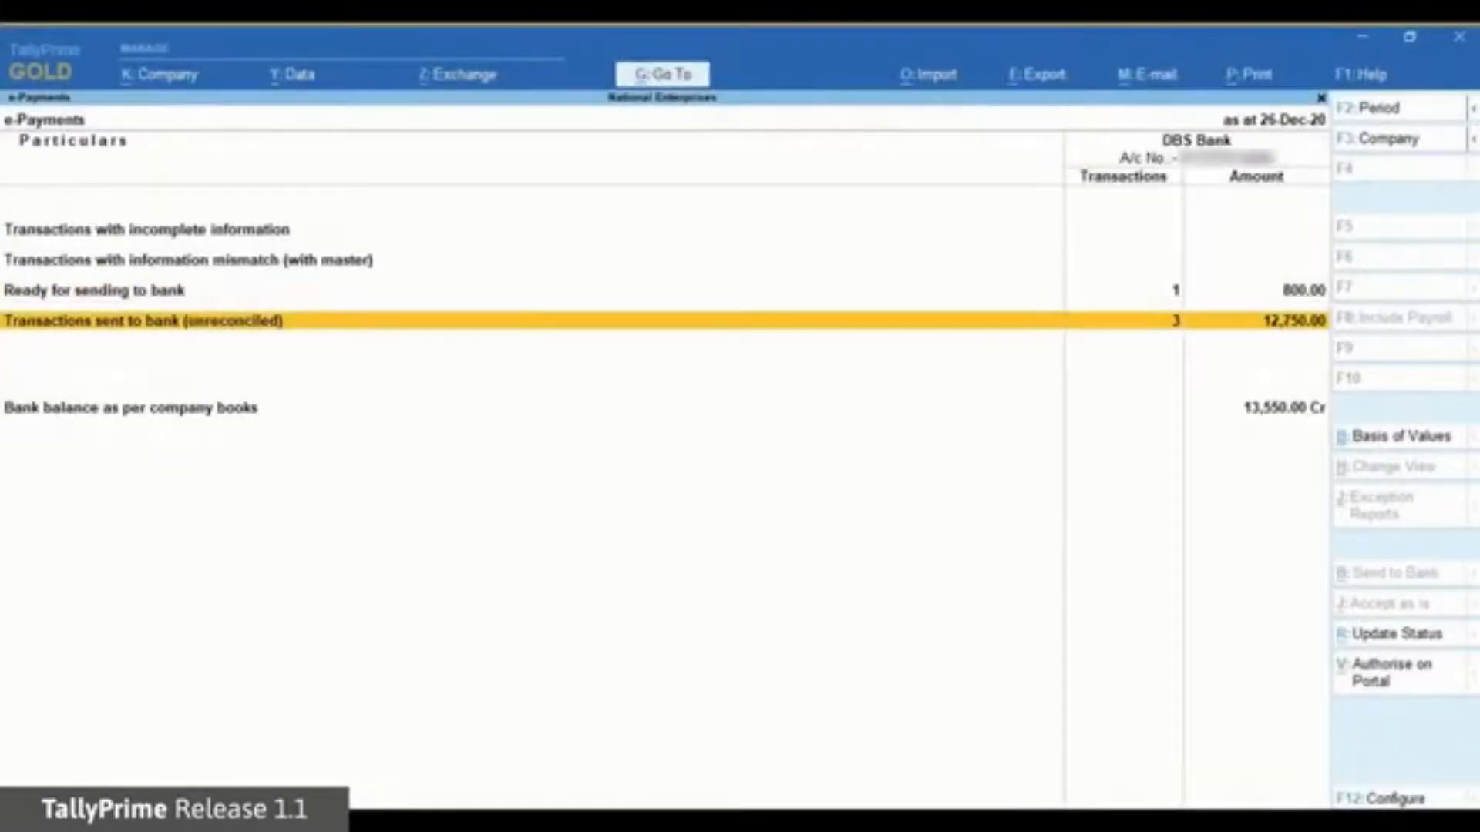
key(Up)
key(Down)
key(Return)
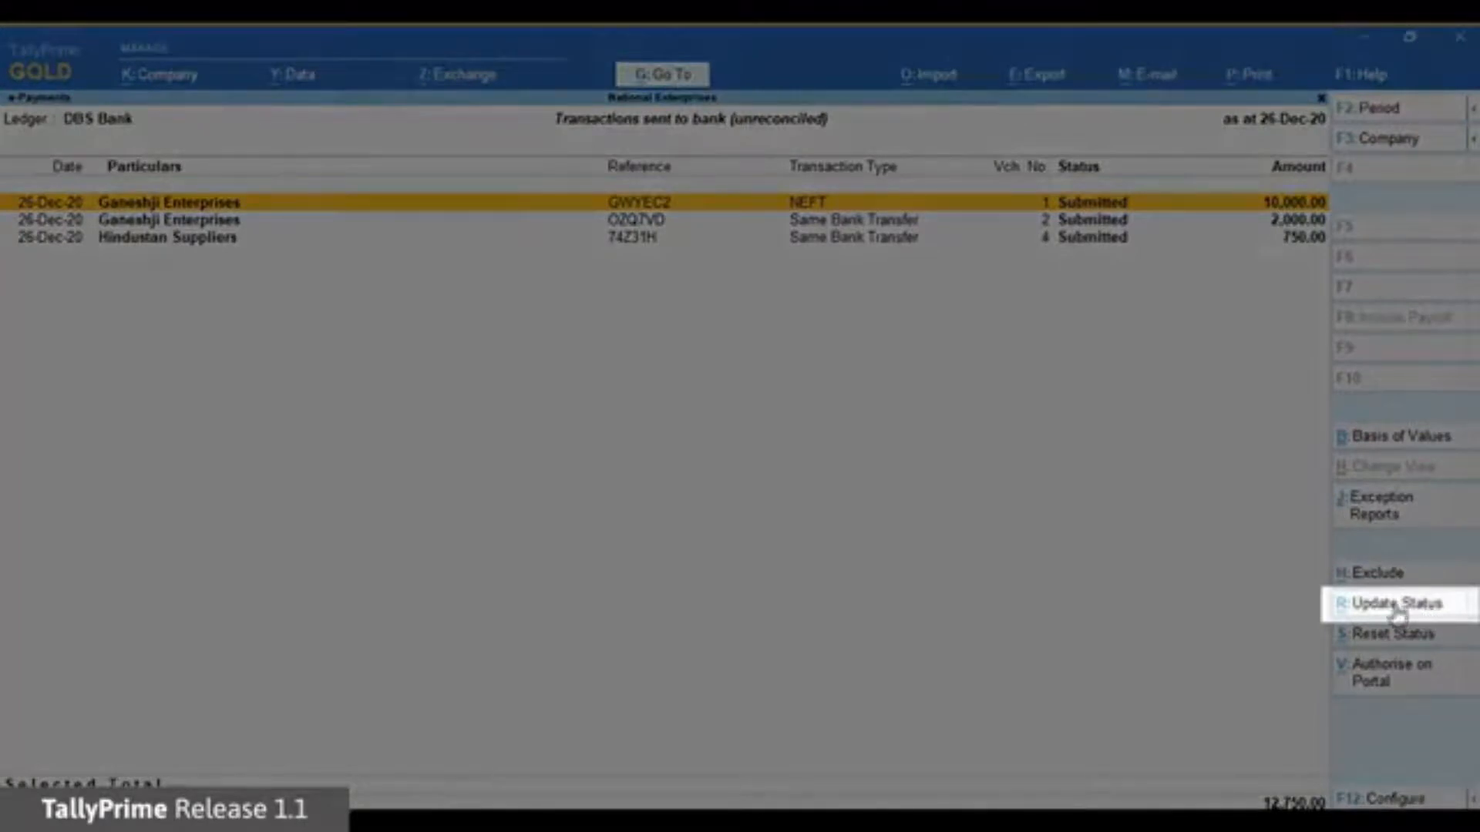
click(1406, 607)
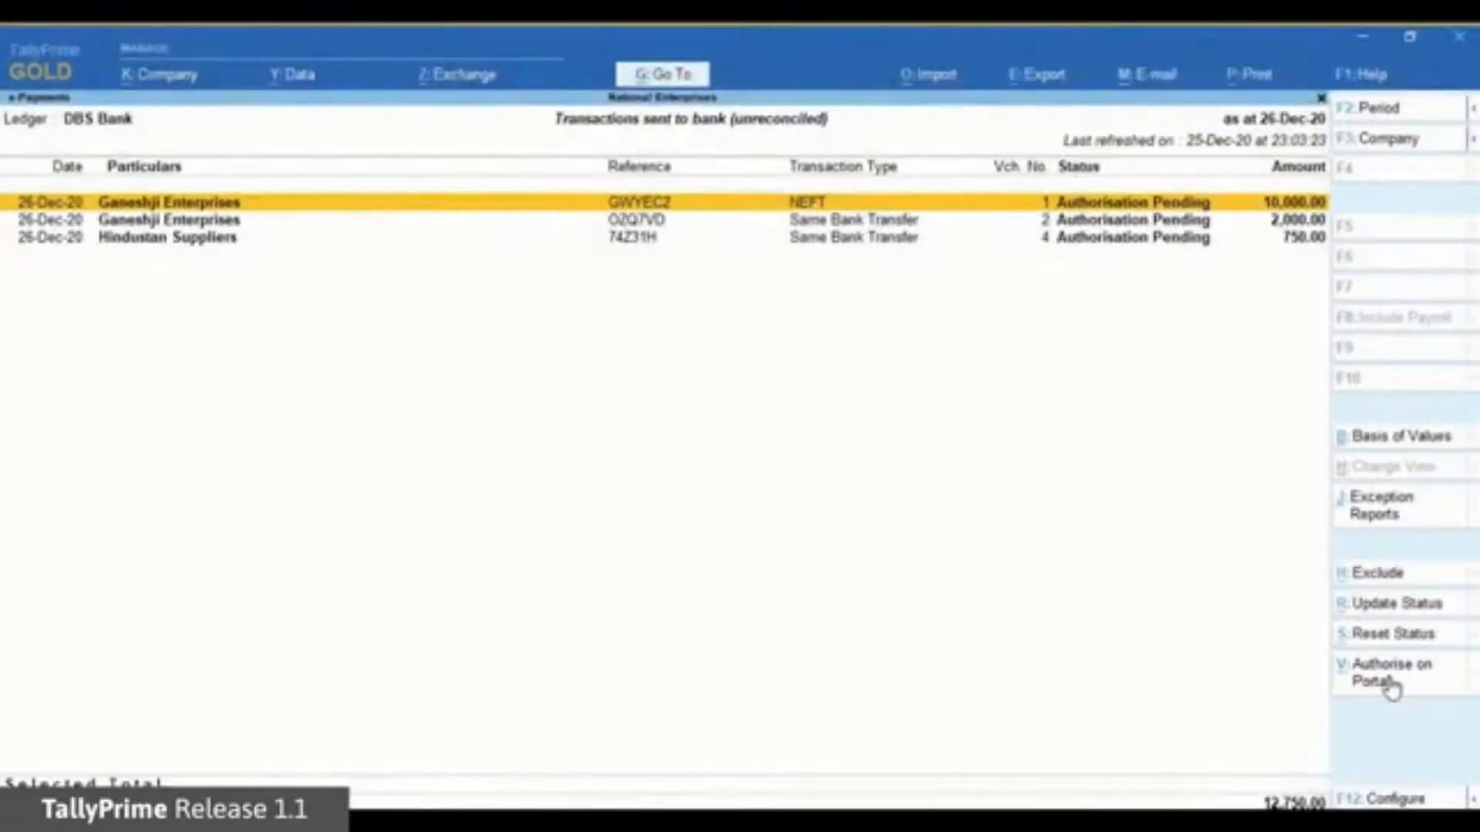
Launch the DBS bank portal to authorise the three sent payments.
click(1391, 688)
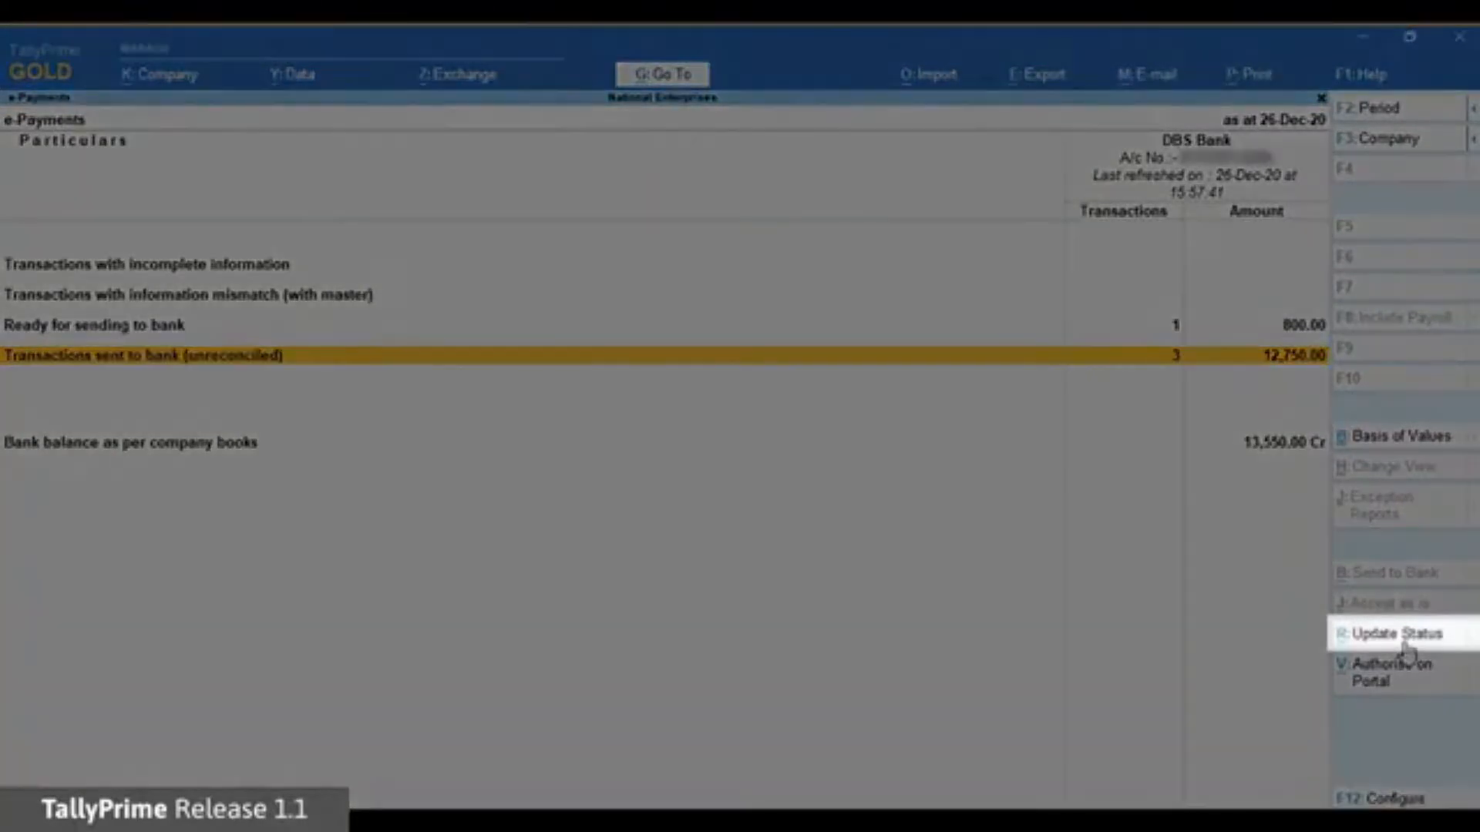
Recheck the sent-to-bank list: vouchers 2 and 4 Processed, 10,000.00 NEFT voucher 1 Authorized.
key(Return)
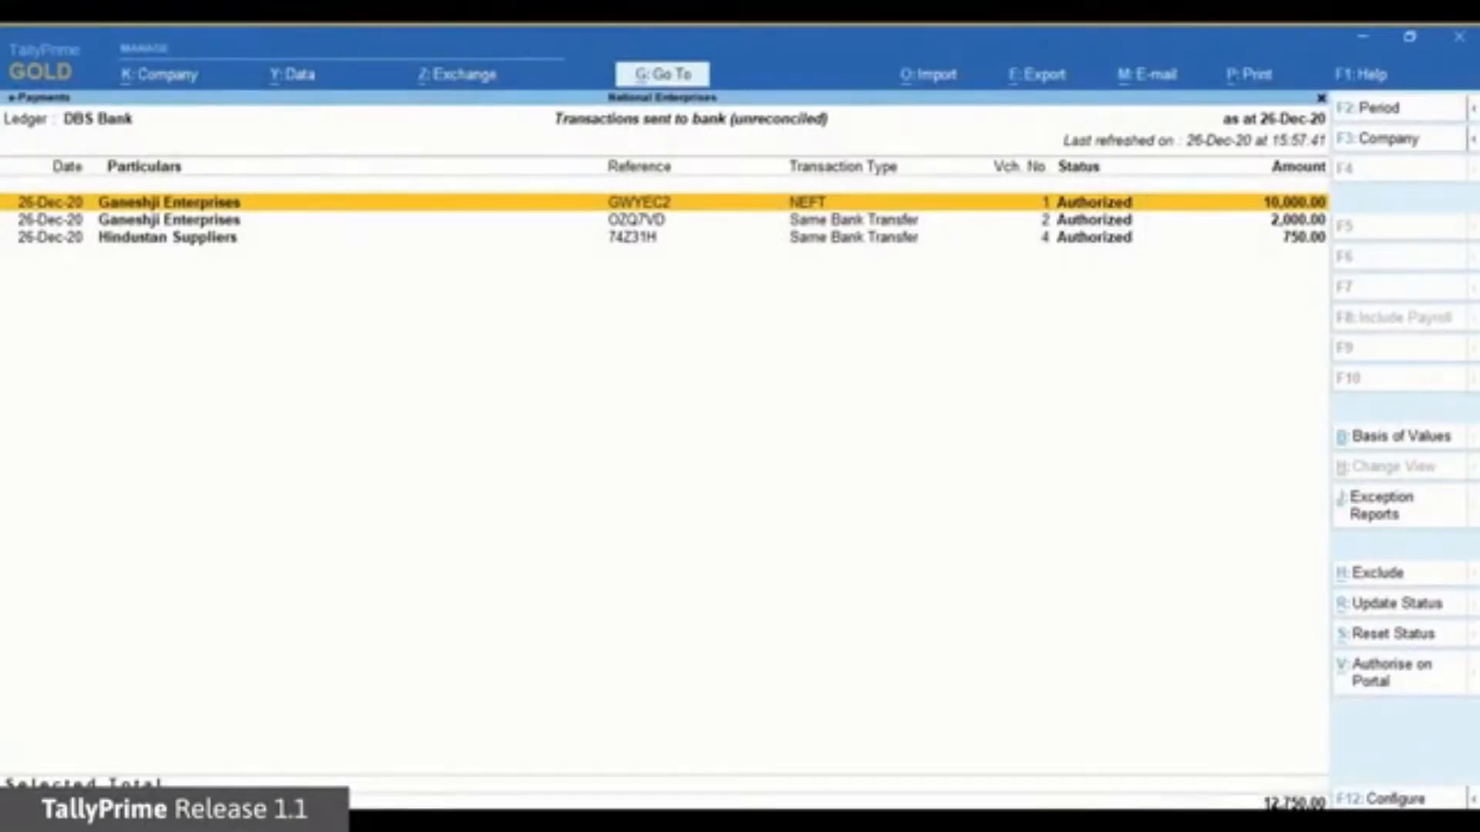
key(Escape)
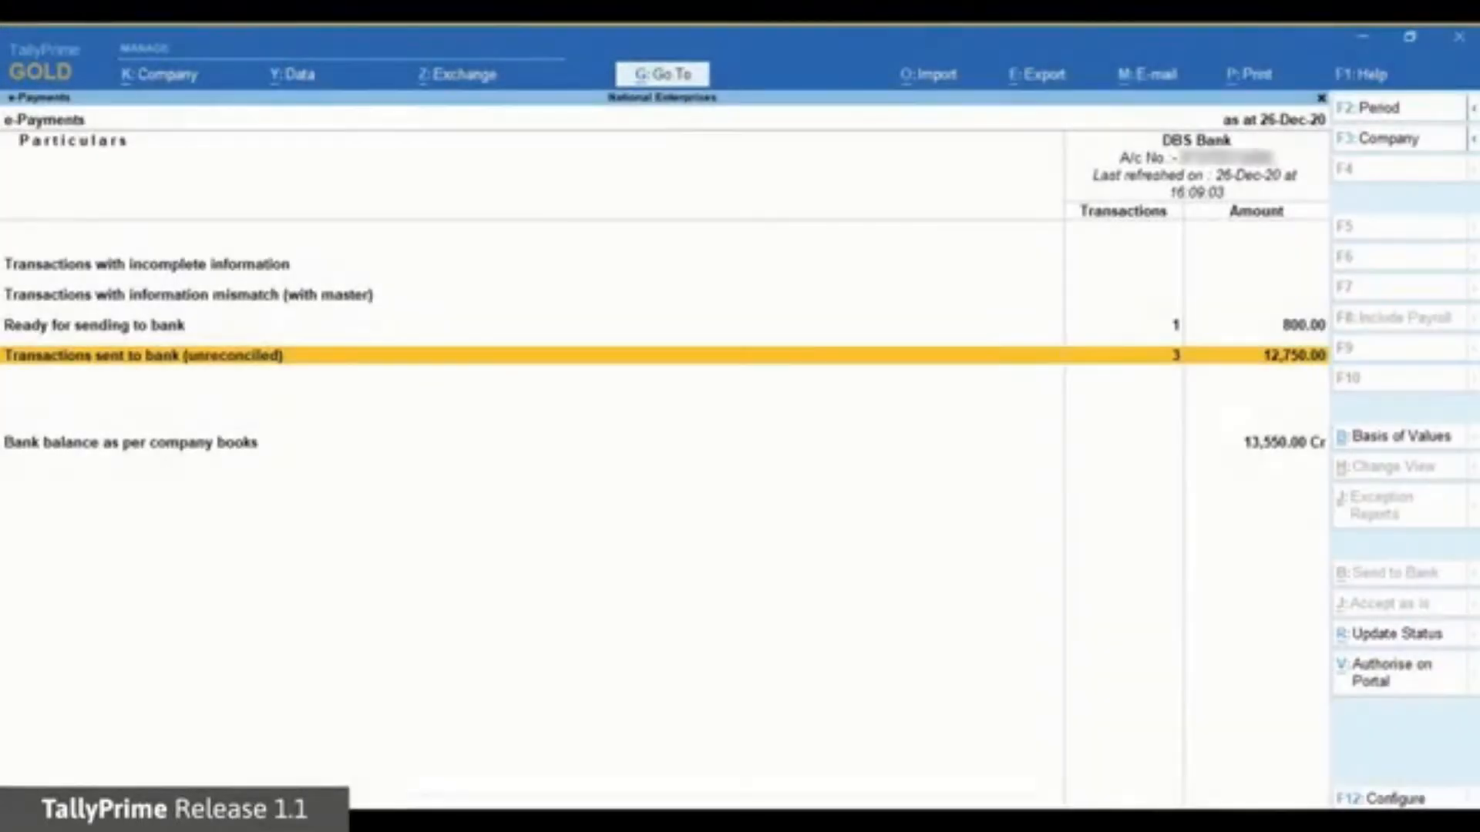
key(Return)
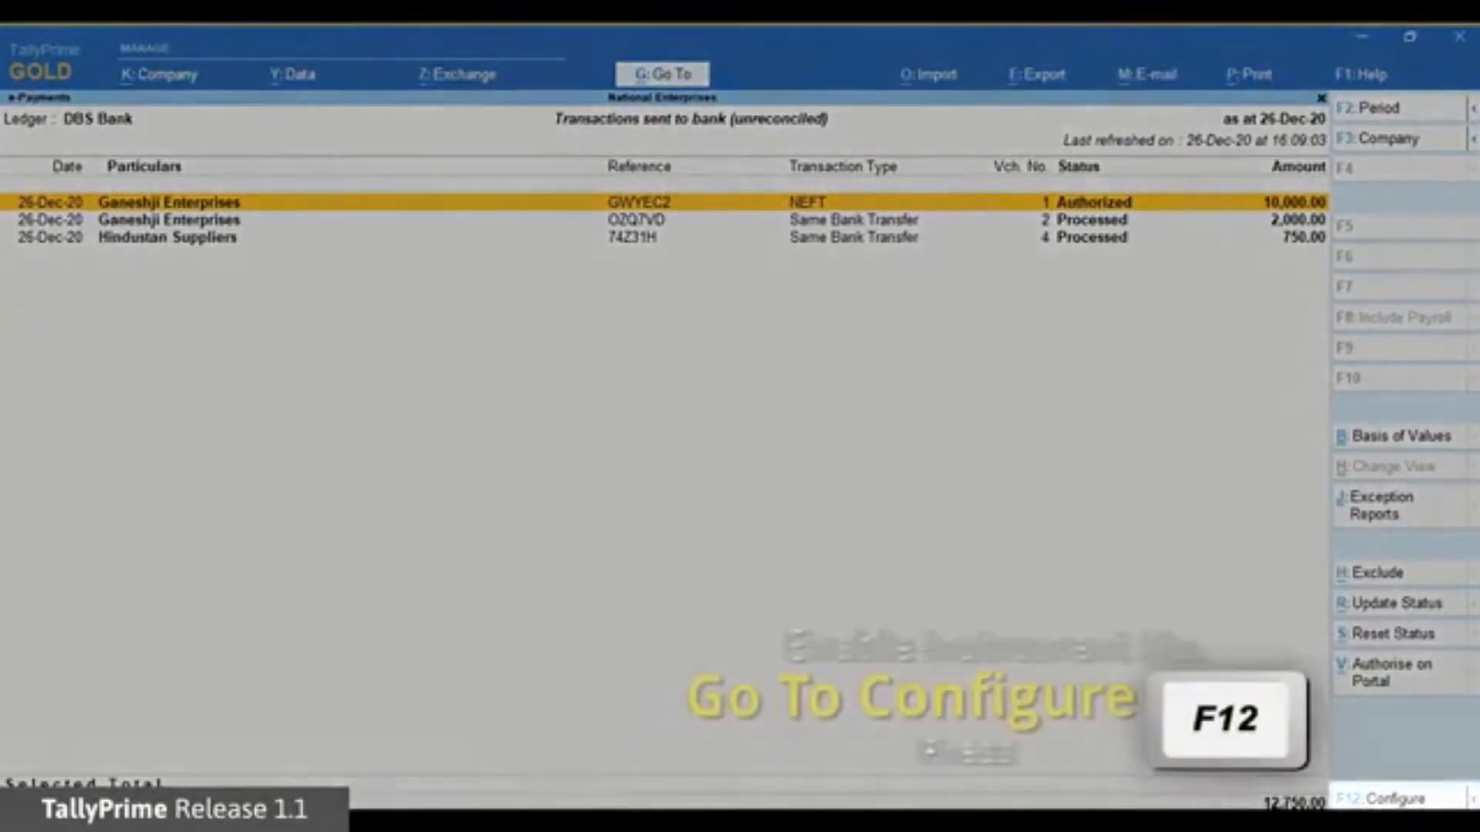
Set Show Instrument No to Yes, then open Ganeshji Enterprises' 2,000.00 payment voucher No. 2.
key(F12)
key(Down)
key(Down)
key(Down)
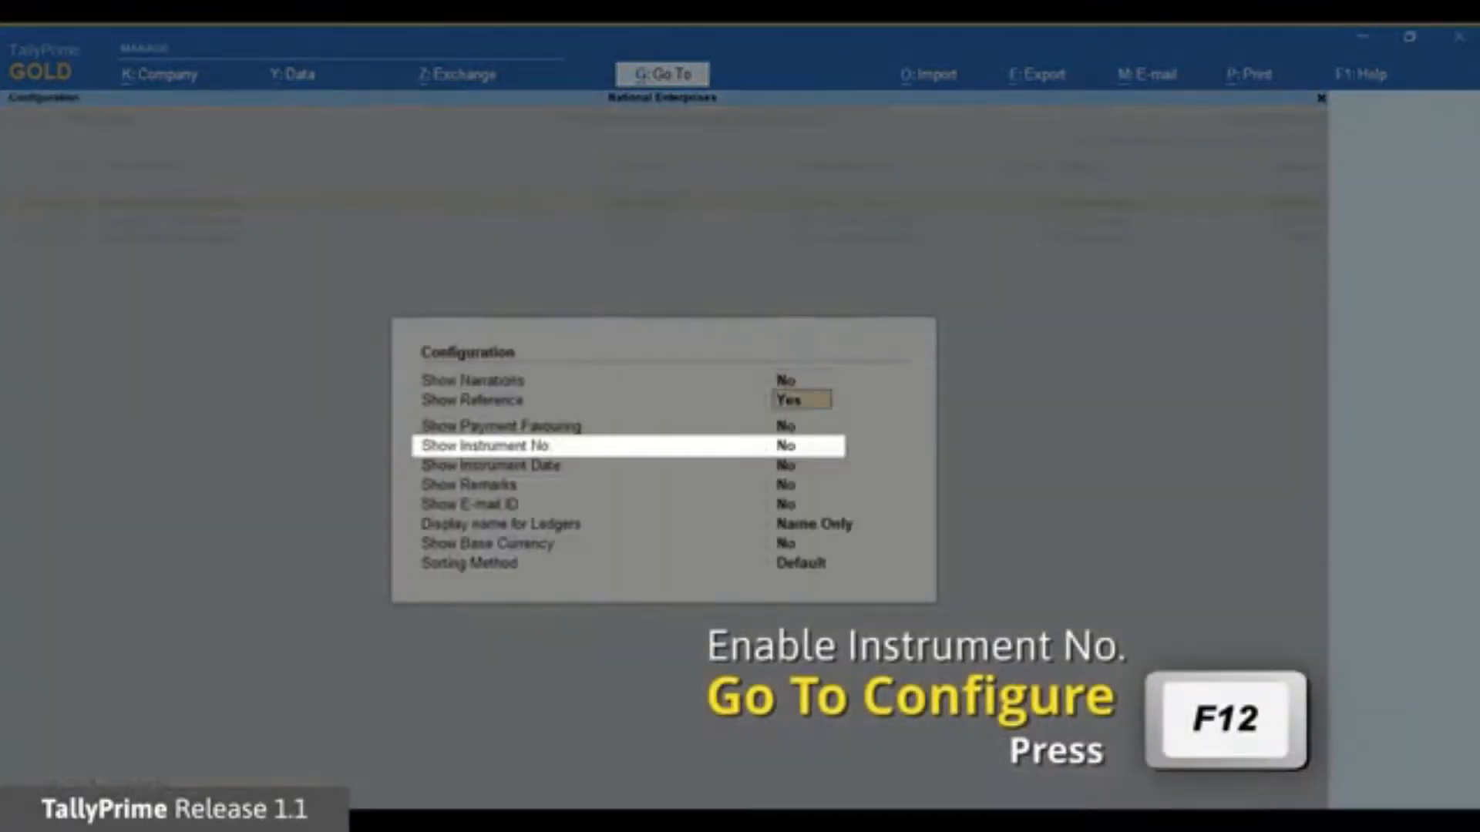
text(y)
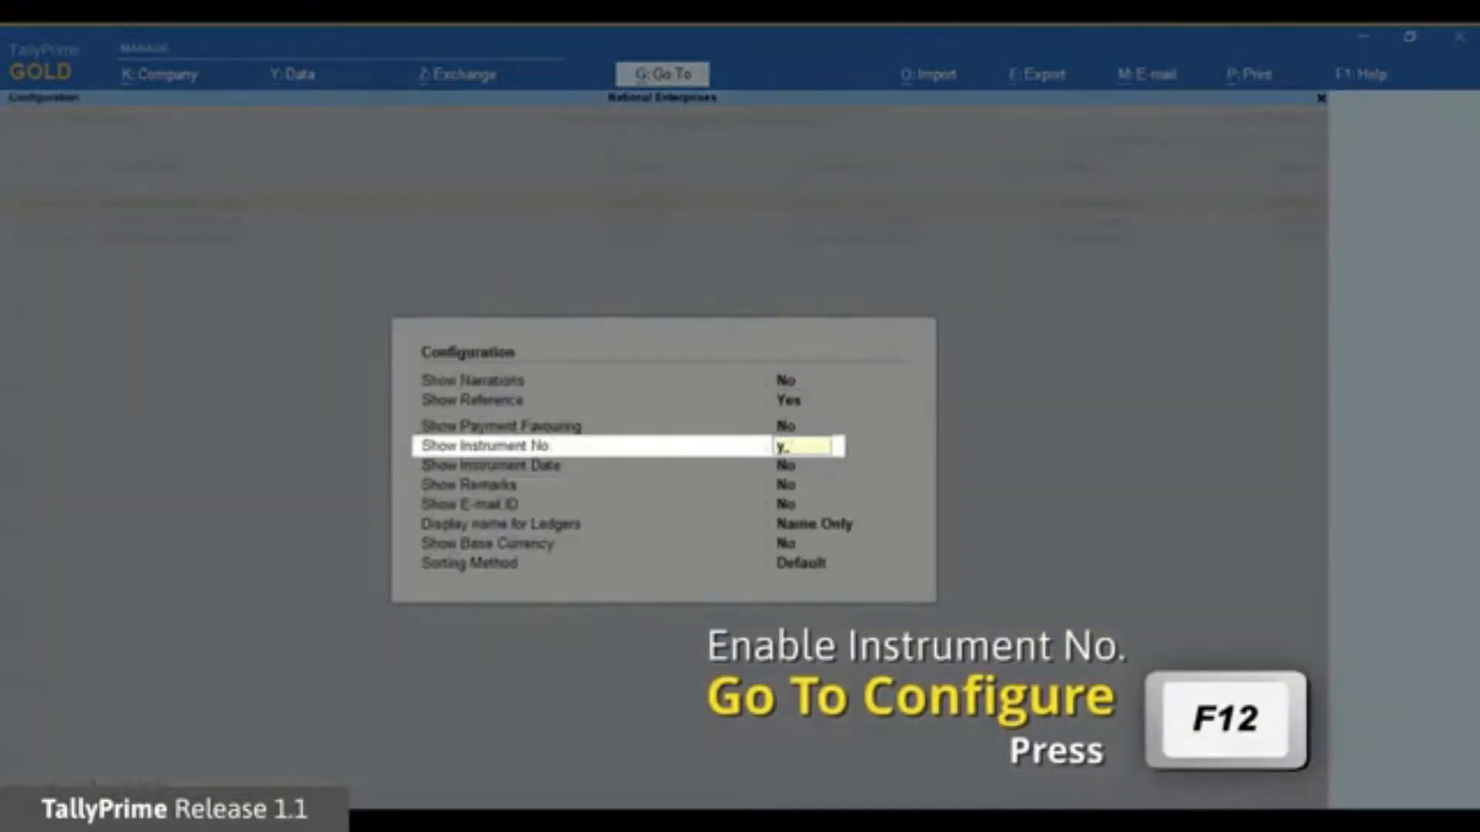
key(Return)
key(ctrl+a)
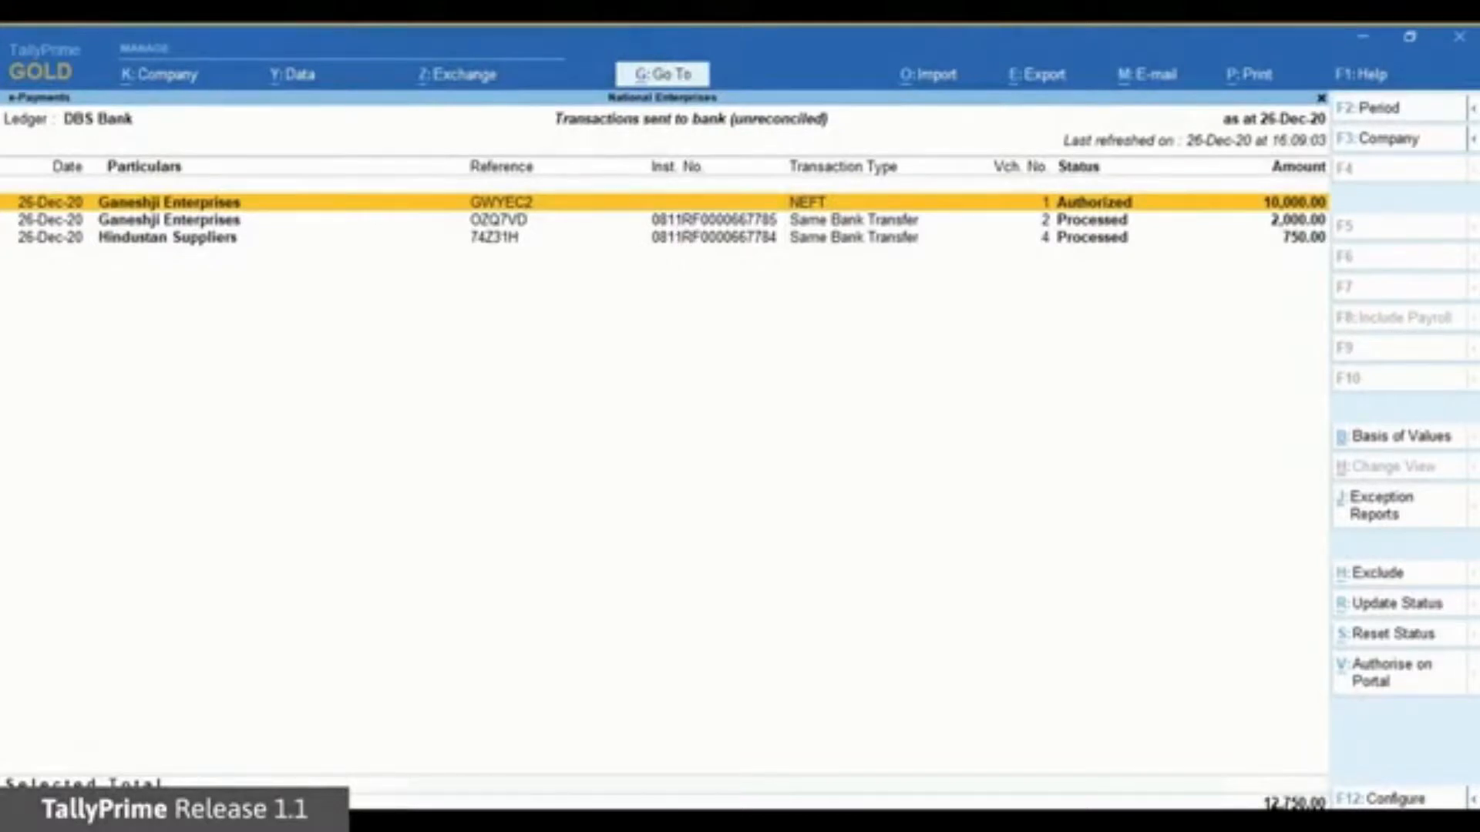
key(Down)
key(alt+Return)
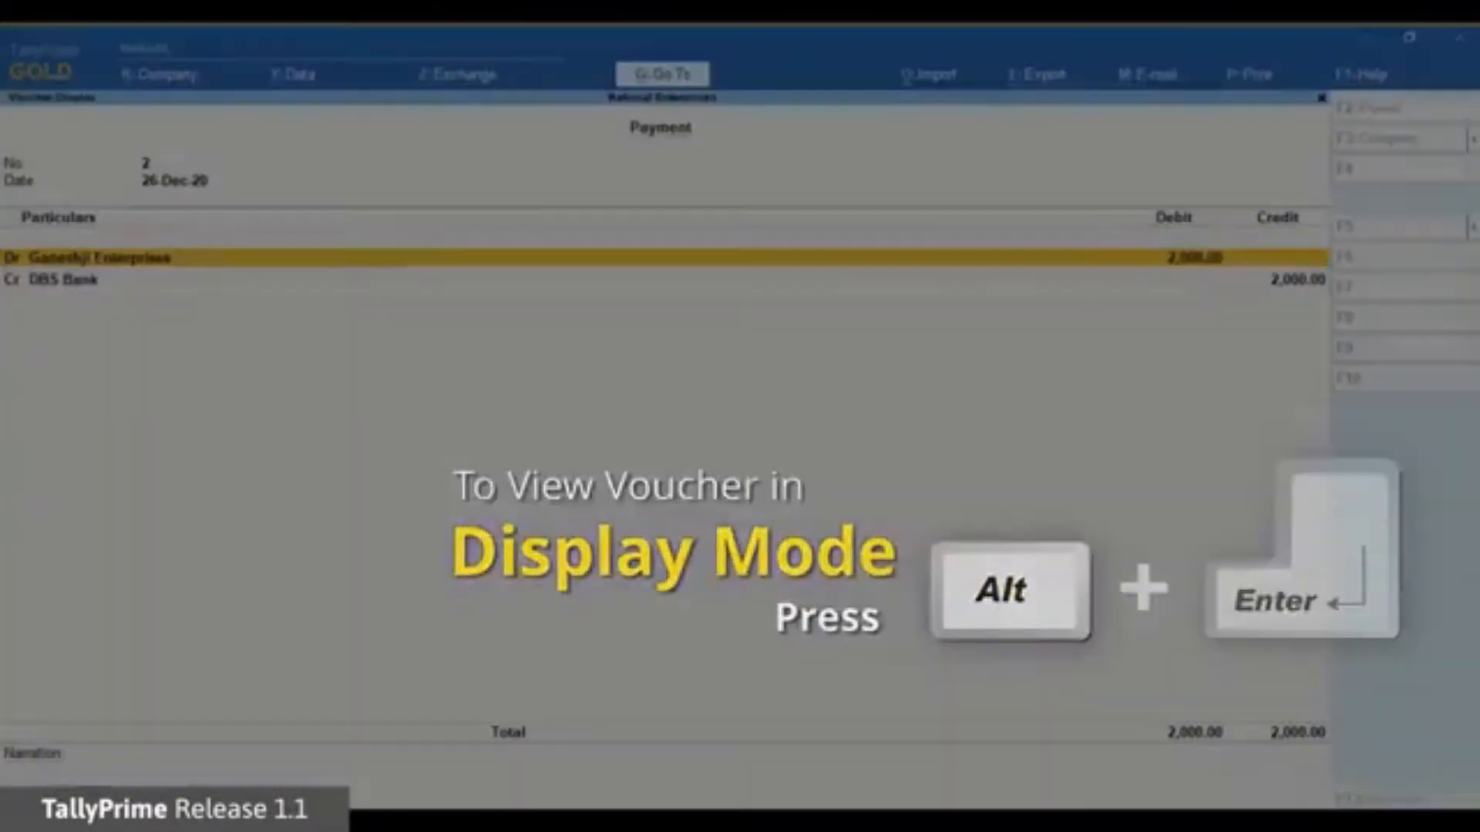
Review voucher 2's DBS Bank instrument number and Processed status, then exit to Gateway of Tally.
key(alt+Return)
key(Down)
key(Down)
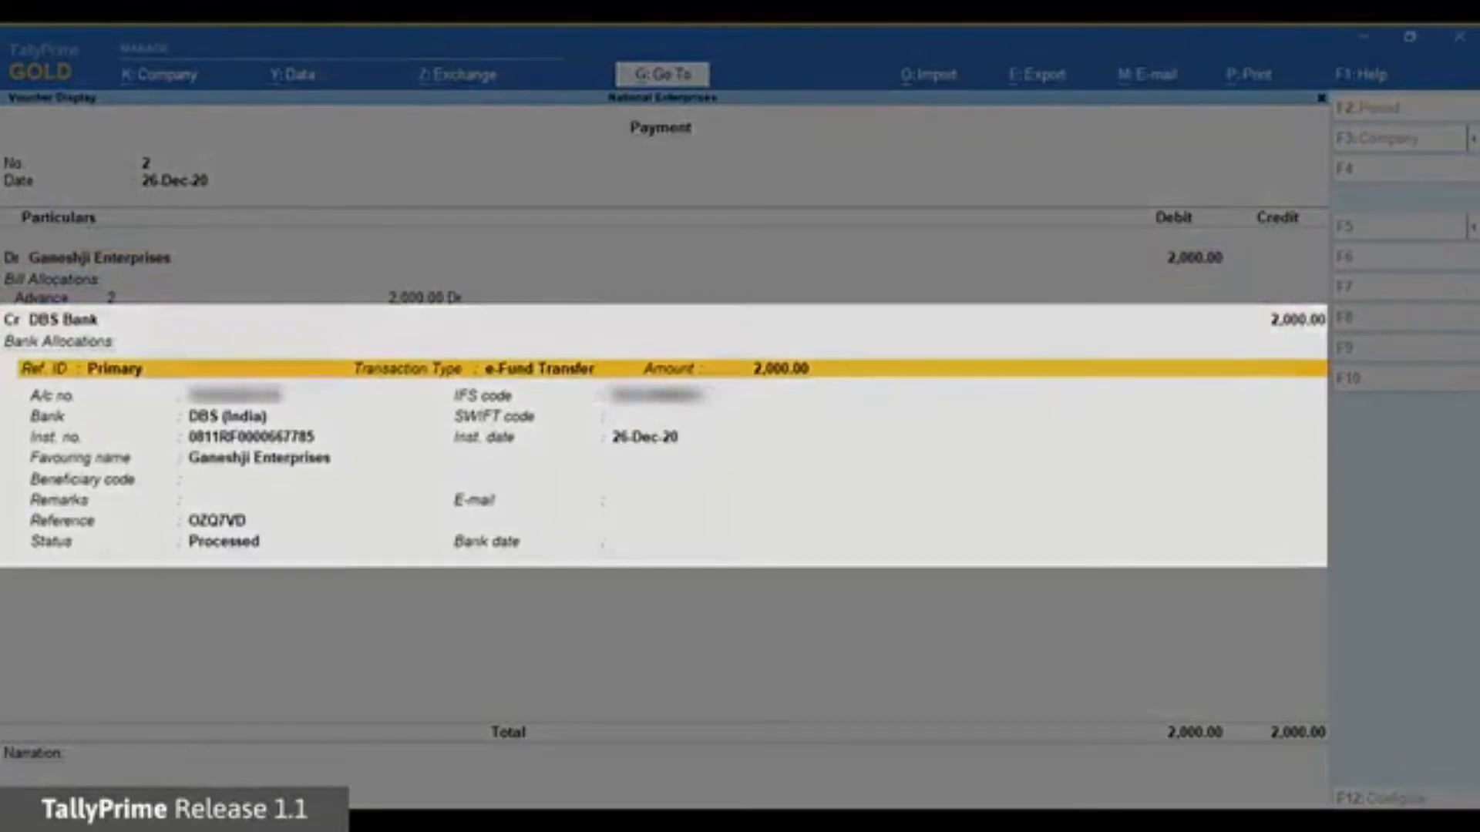
key(Escape)
key(Escape)
key(Escape)
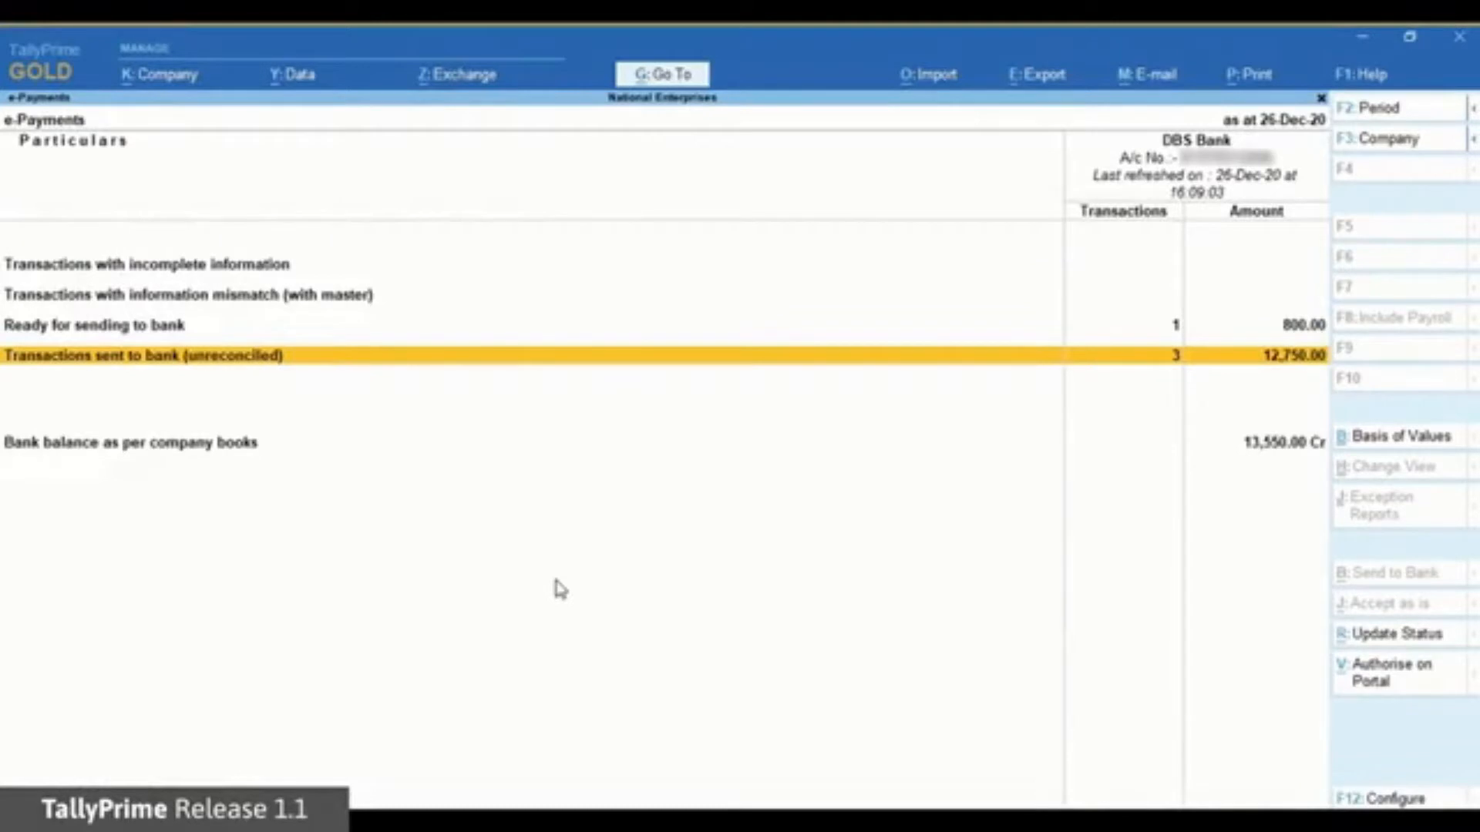
key(Escape)
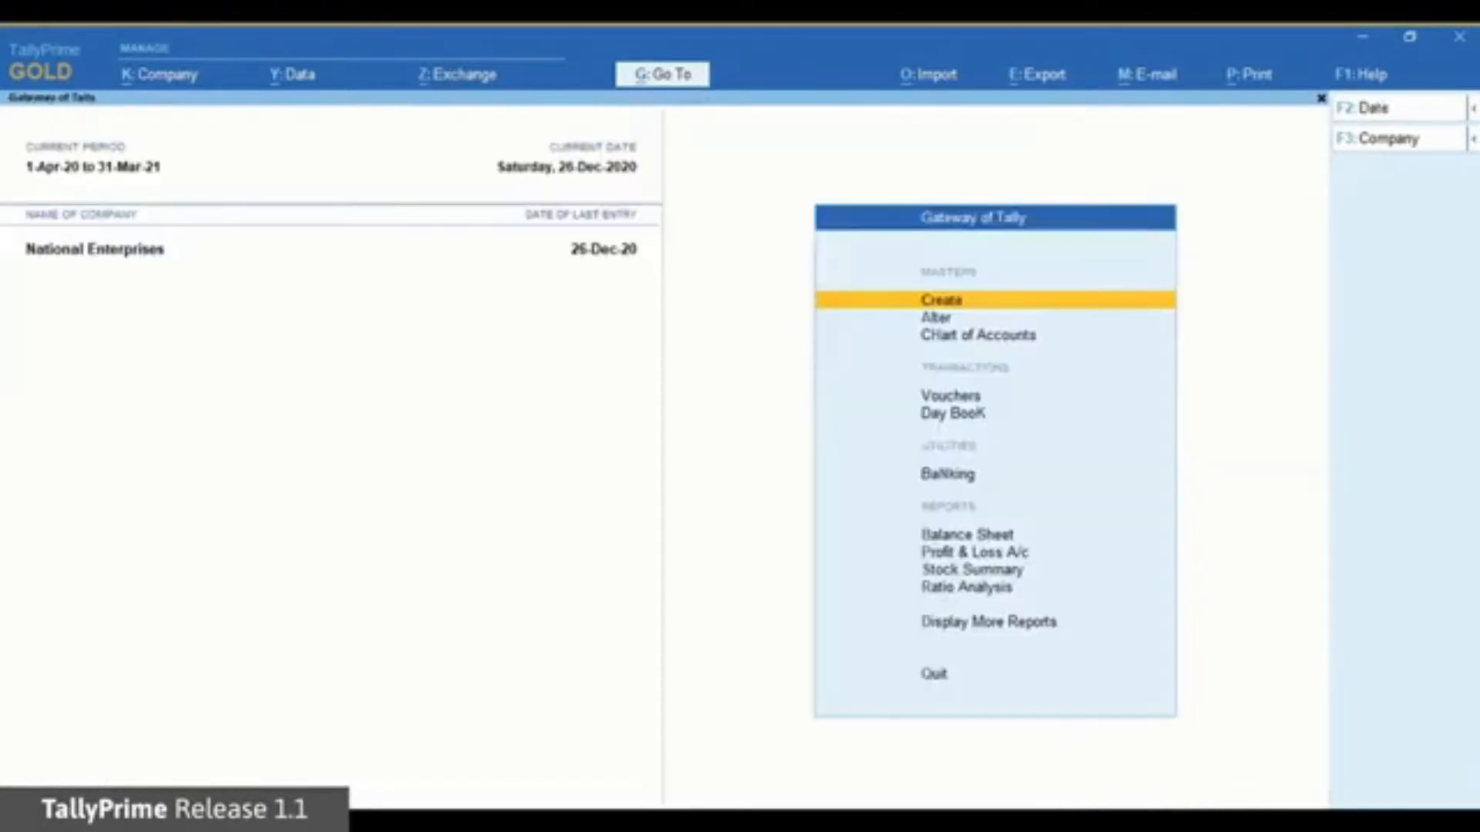